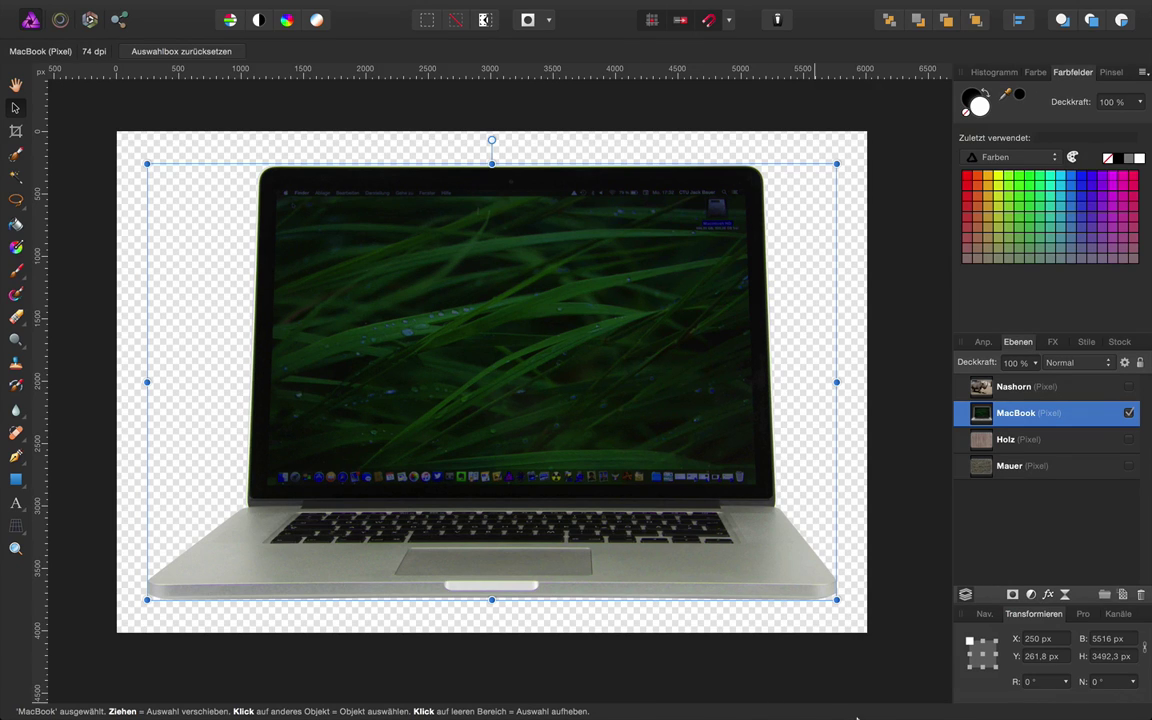
- Preview the Nashorn, Holz, Mauer and MacBook layers, leaving only Holz visible and selected
{"action": "left_click", "coordinate": [1130, 387]}
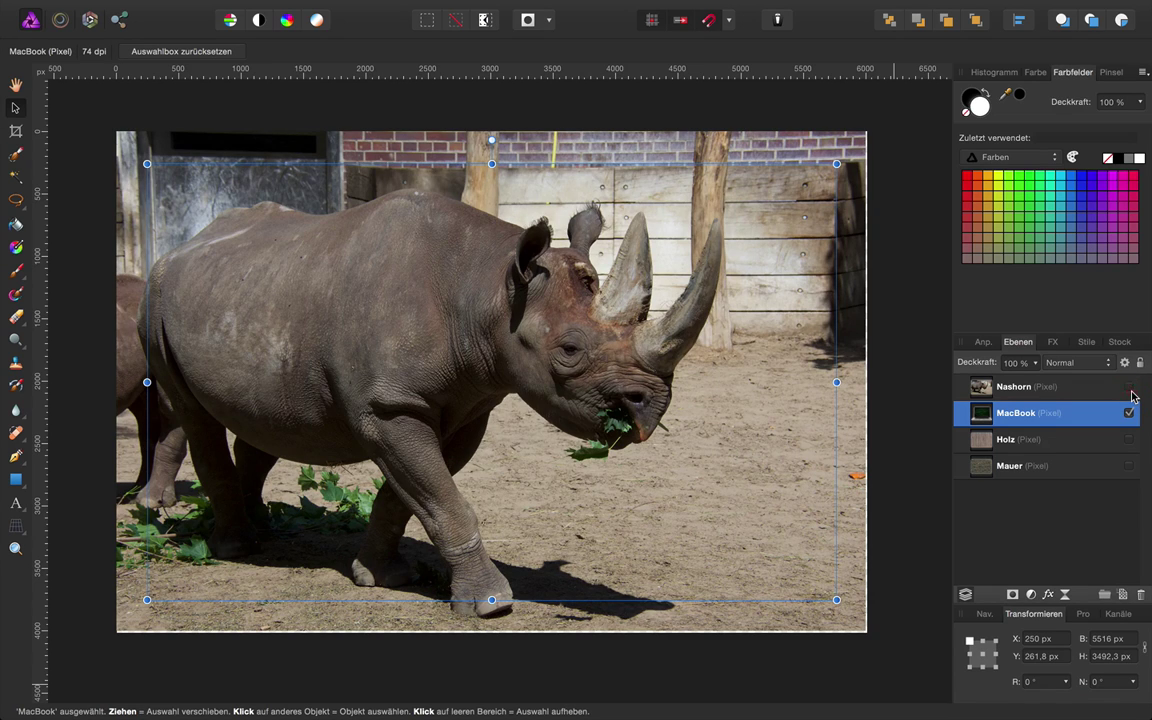
{"action": "left_click", "coordinate": [1130, 387]}
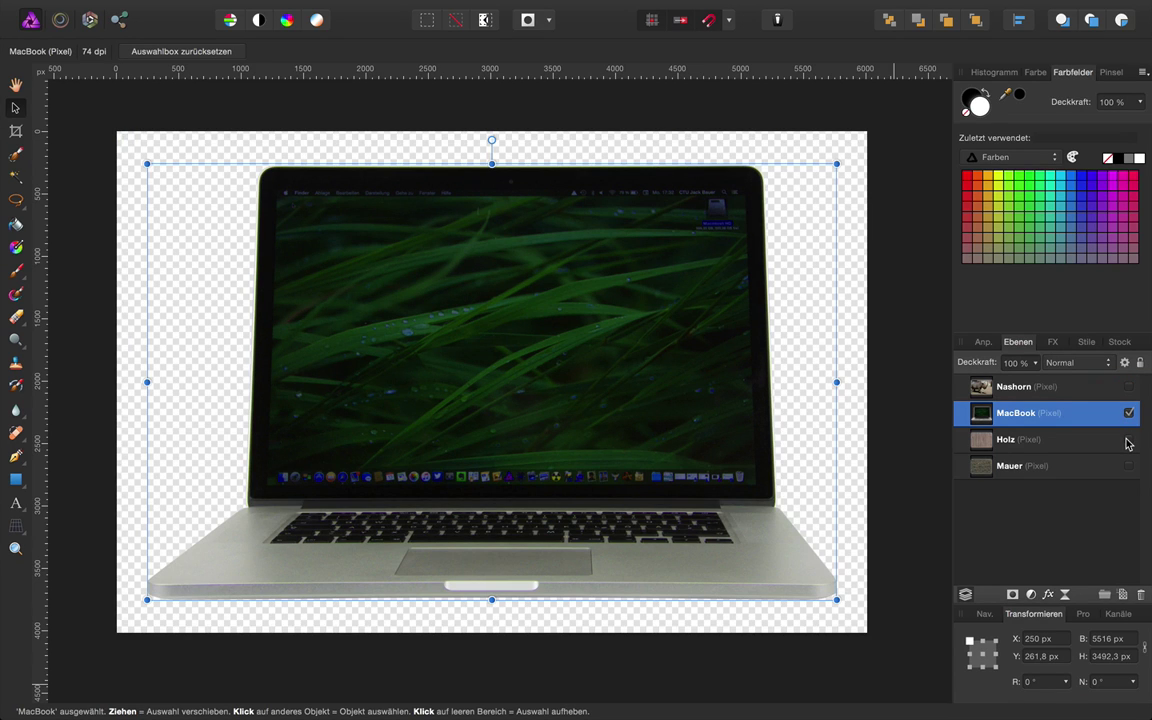
{"action": "left_click", "coordinate": [1129, 439]}
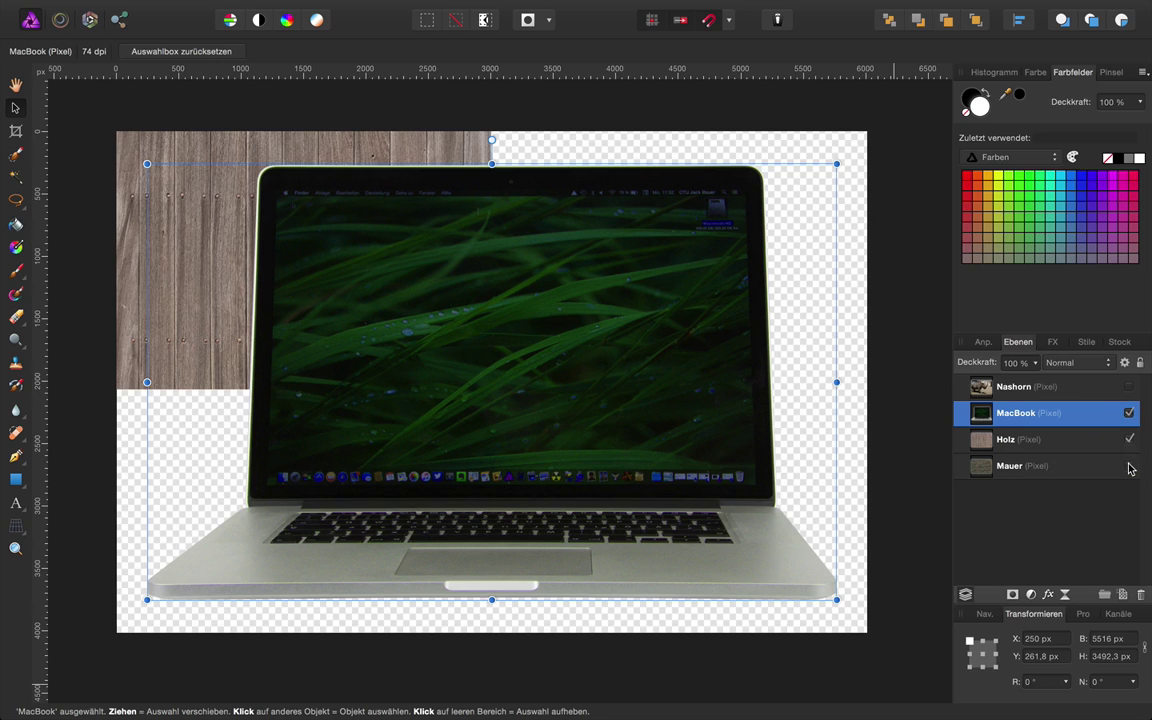
{"action": "left_click", "coordinate": [1129, 466]}
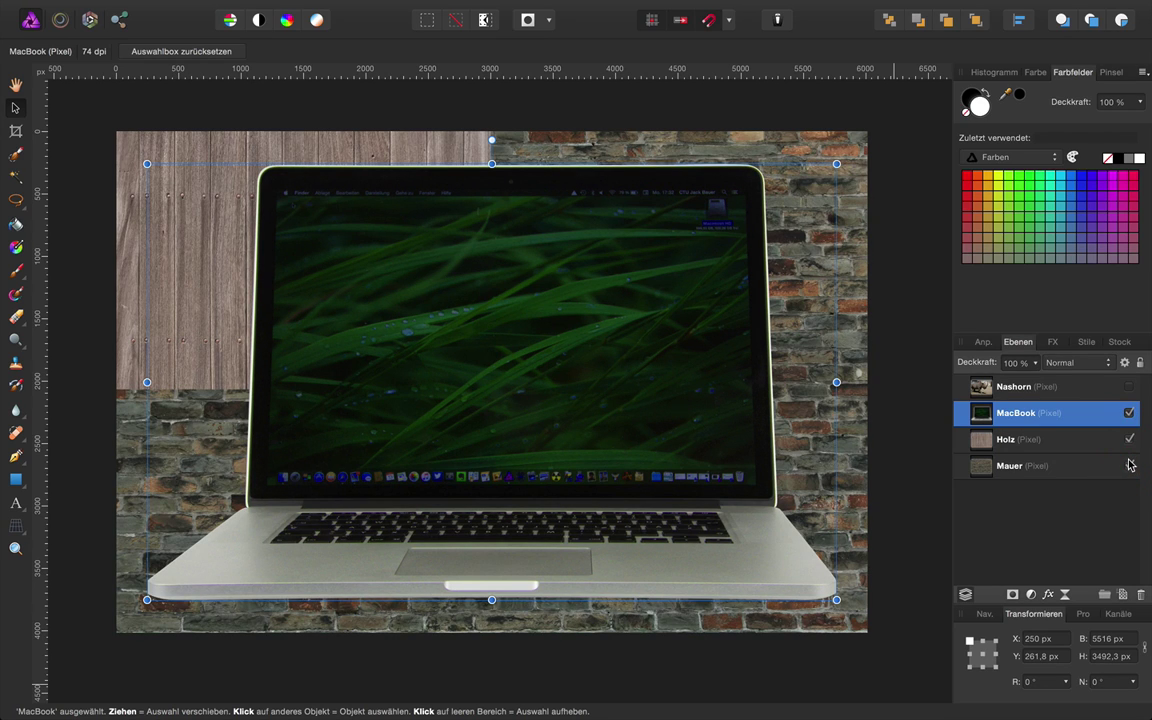
{"action": "left_click", "coordinate": [1129, 465]}
{"action": "left_click", "coordinate": [1129, 413]}
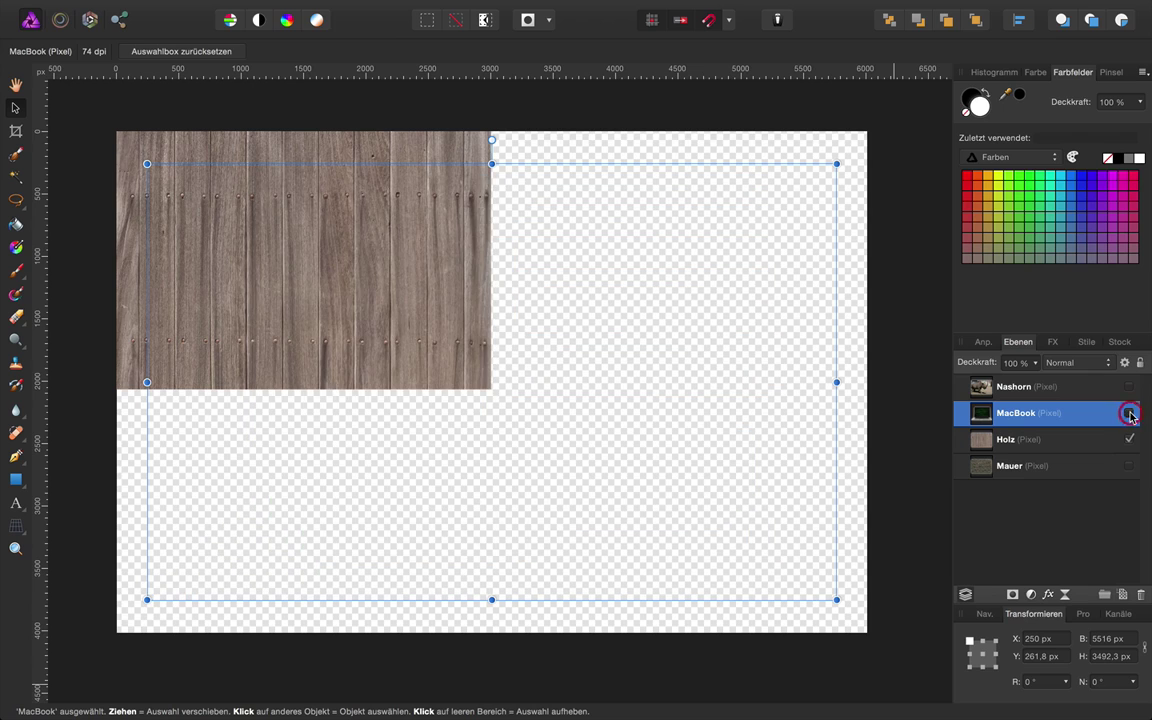
{"action": "left_click", "coordinate": [1070, 440]}
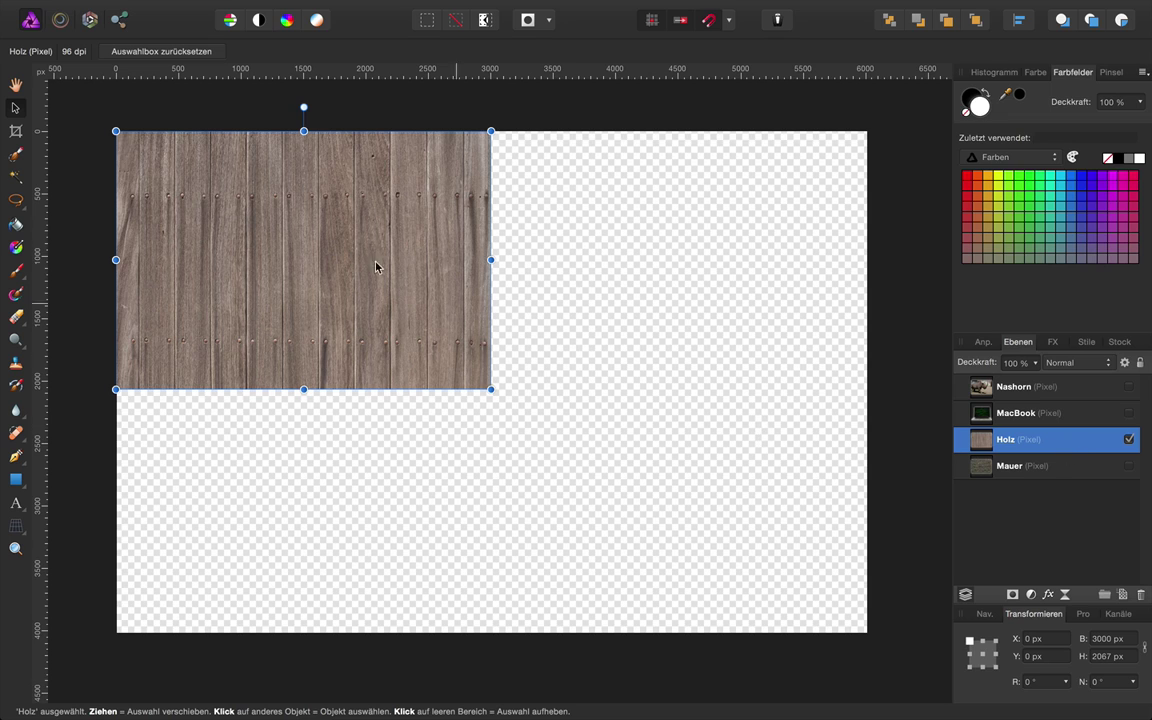
- Move the Holz wood texture to the canvas bottom and enlarge it to about 3308 × 2279 px
{"action": "mouse_move", "coordinate": [332, 234]}
{"action": "left_mouse_down"}
{"action": "mouse_move", "coordinate": [335, 373]}
{"action": "mouse_move", "coordinate": [357, 471]}
{"action": "mouse_move", "coordinate": [335, 475]}
{"action": "left_mouse_up"}
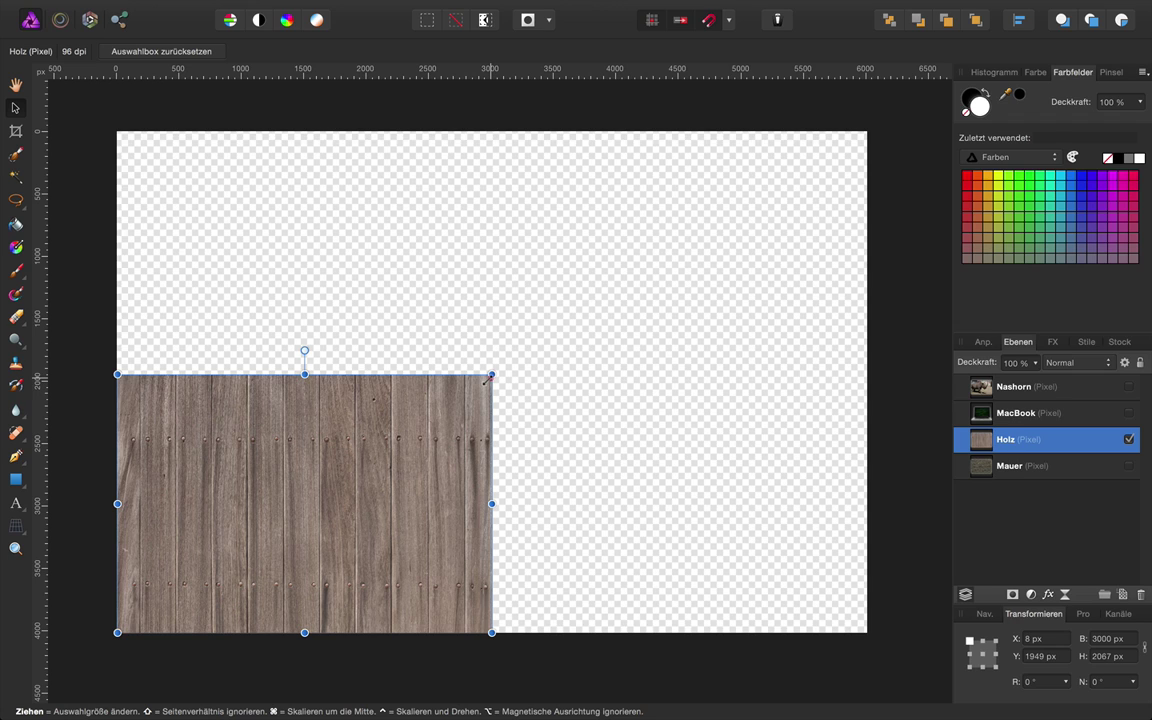
{"action": "left_click_drag", "start_coordinate": [488, 378], "coordinate": [487, 375]}
{"action": "left_click_drag", "start_coordinate": [490, 375], "coordinate": [531, 353]}
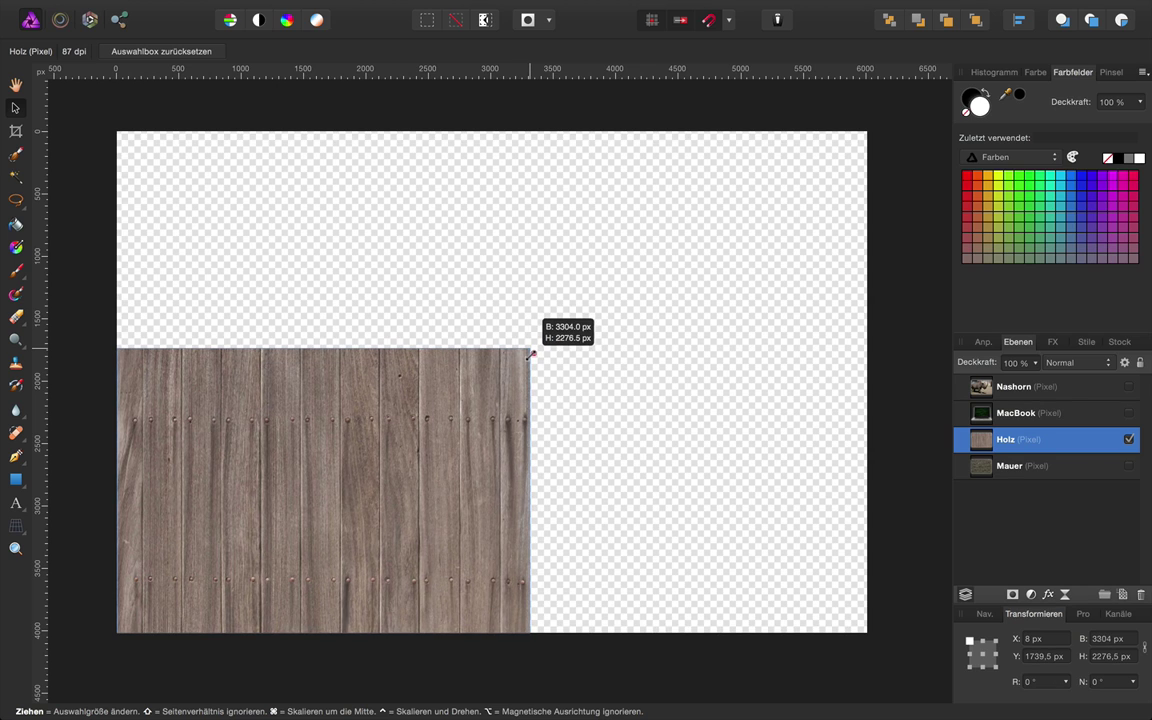
{"action": "left_click_drag", "start_coordinate": [531, 354], "coordinate": [530, 350]}
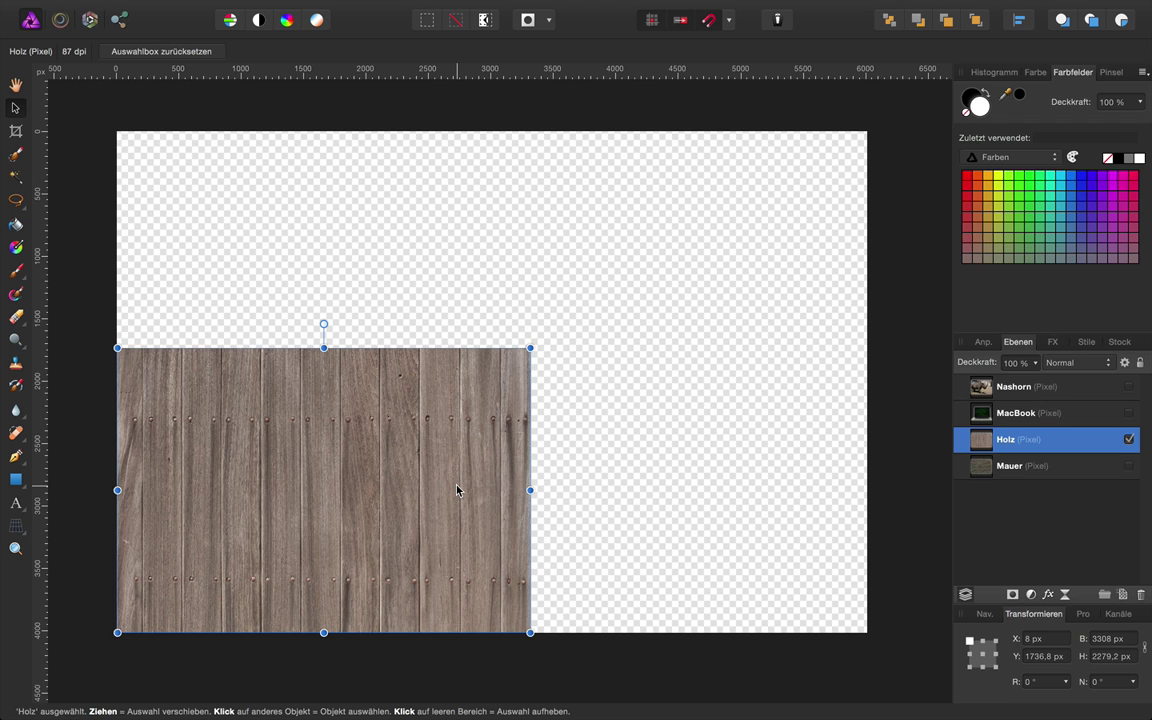
- Duplicate the Holz layer and slide the copy to the right along the canvas bottom
{"action": "key", "text": "super+j"}
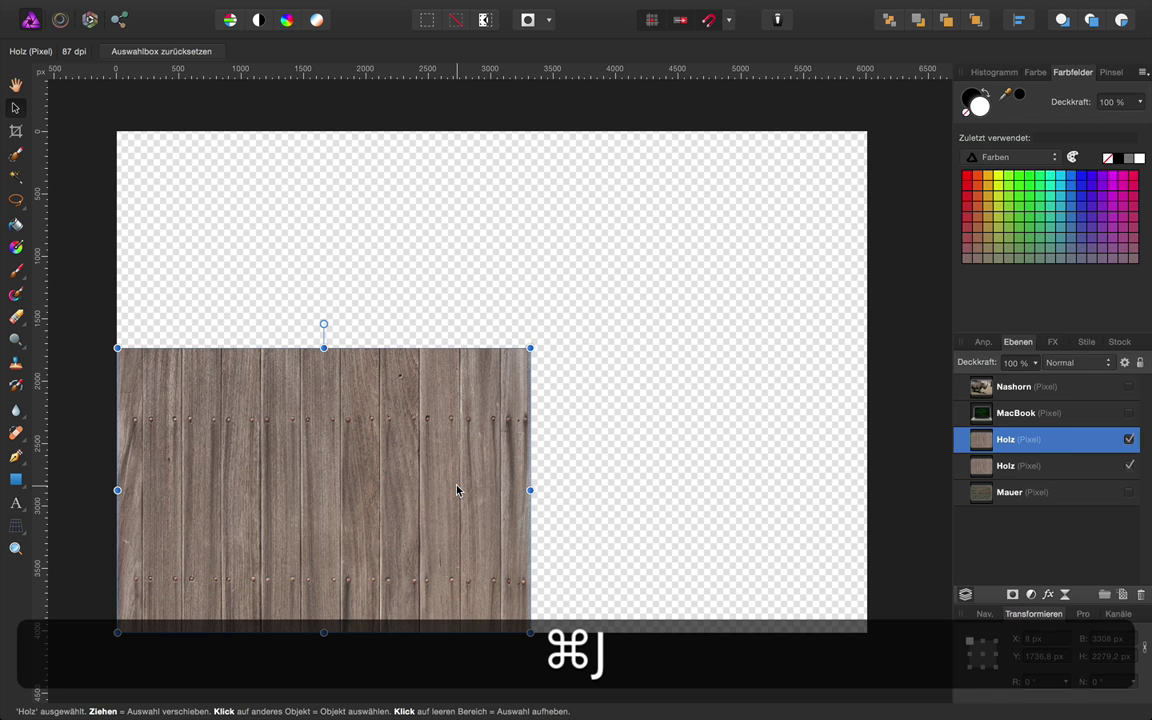
{"action": "left_click_drag", "start_coordinate": [411, 489], "coordinate": [792, 482]}
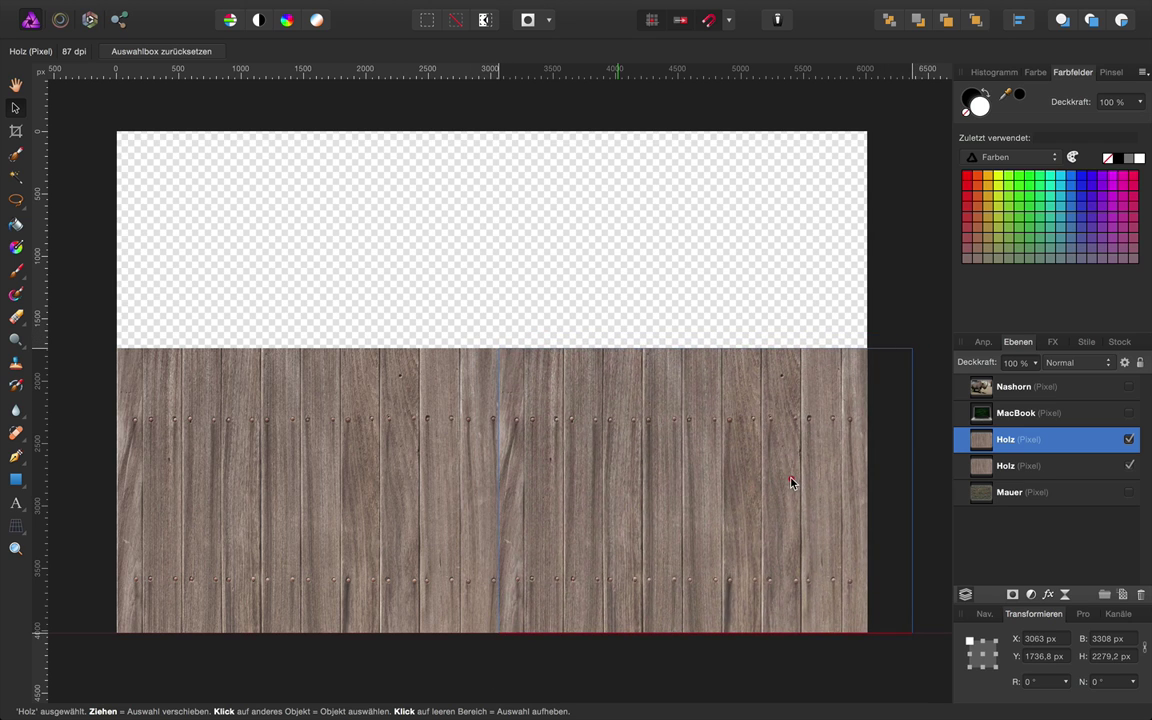
{"action": "left_click_drag", "start_coordinate": [792, 482], "coordinate": [804, 481]}
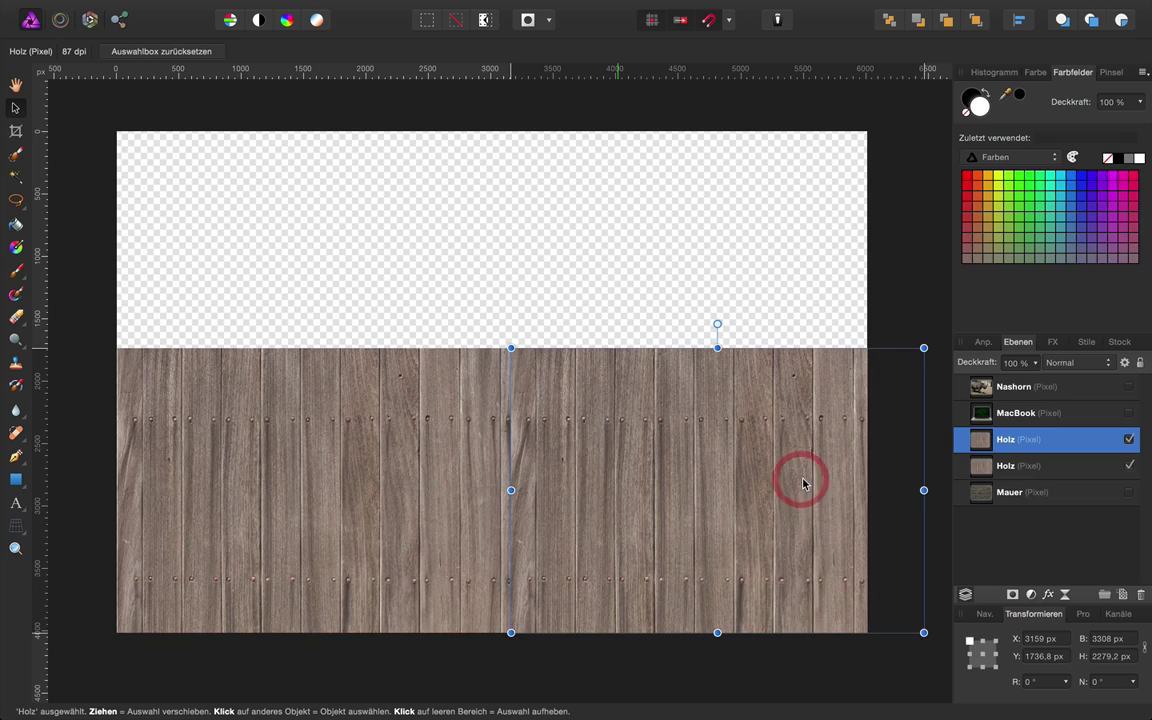
- Align the copy's edge with a plank seam, placing it at X 3159 px, Y 1736.8 px
{"action": "scroll", "coordinate": [587, 510], "scroll_direction": "up", "scroll_amount": 3}
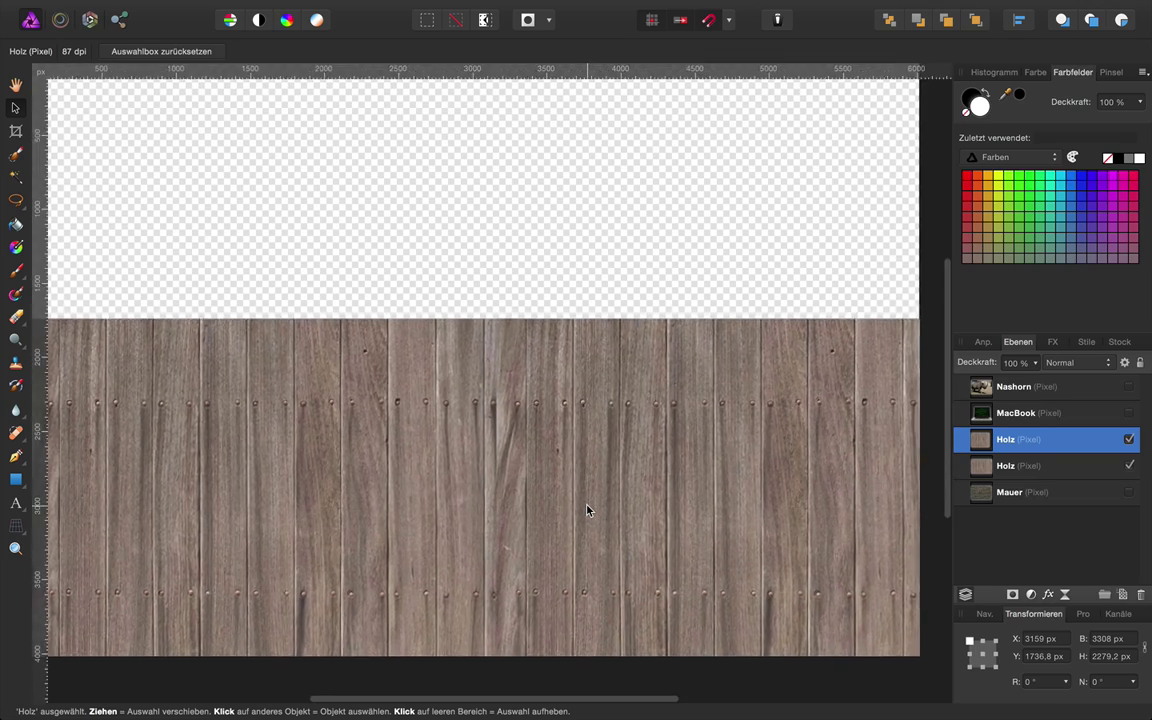
{"action": "scroll", "coordinate": [587, 510], "scroll_direction": "up", "scroll_amount": 2}
{"action": "scroll", "coordinate": [587, 510], "scroll_direction": "up", "scroll_amount": 2}
{"action": "scroll", "coordinate": [587, 510], "scroll_direction": "up", "scroll_amount": 1}
{"action": "scroll", "coordinate": [587, 510], "scroll_direction": "up", "scroll_amount": 1}
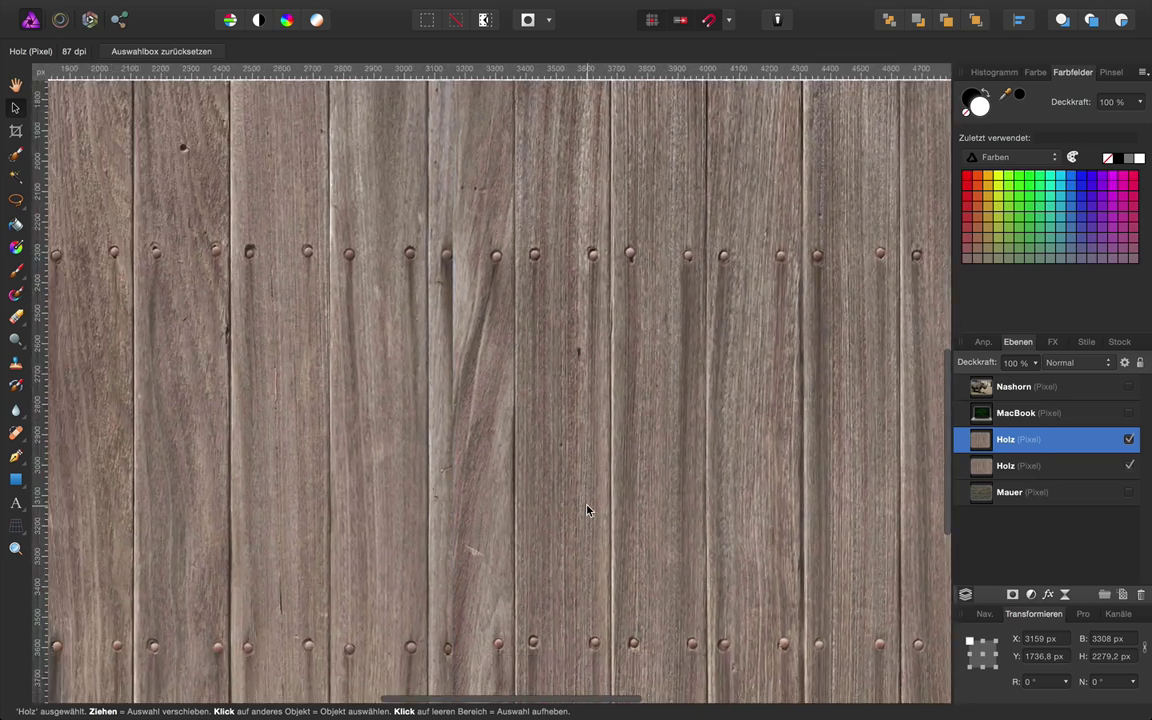
{"action": "scroll", "coordinate": [587, 510], "scroll_direction": "up", "scroll_amount": 1}
{"action": "left_click_drag", "start_coordinate": [587, 510], "coordinate": [478, 391]}
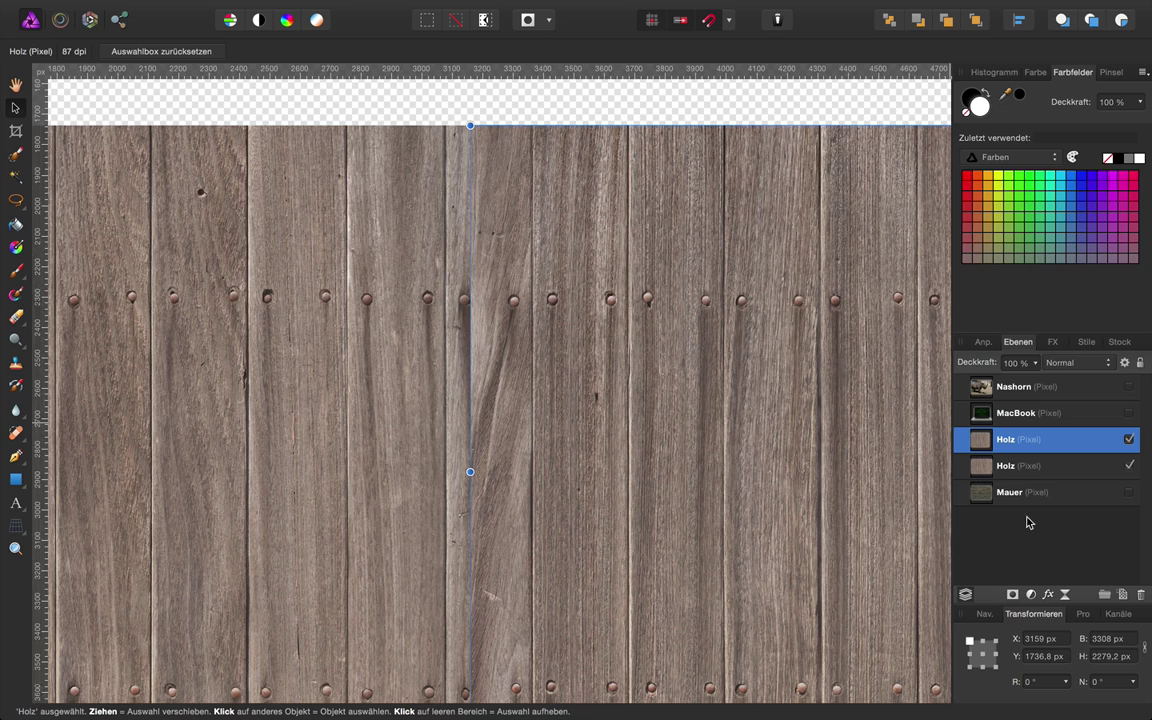
- Add a mask to the upper Holz copy and set the Paint Brush to 58 % opacity, 46 % hardness
{"action": "left_click", "coordinate": [1013, 595]}
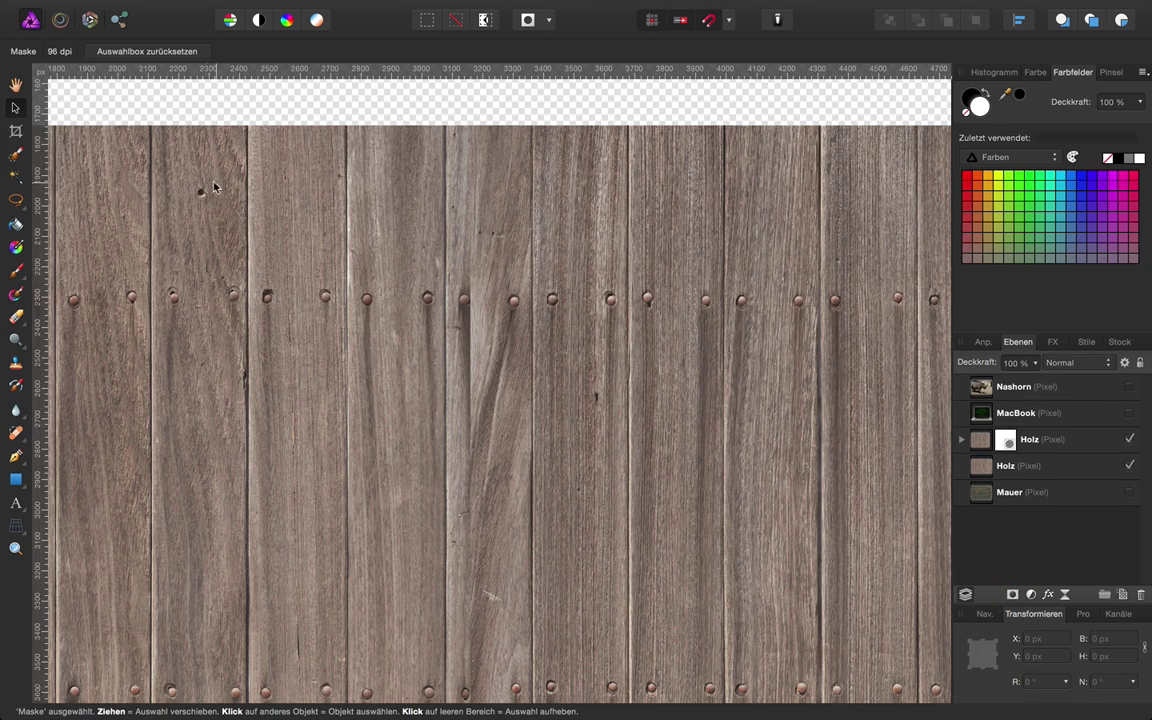
{"action": "left_click", "coordinate": [17, 272]}
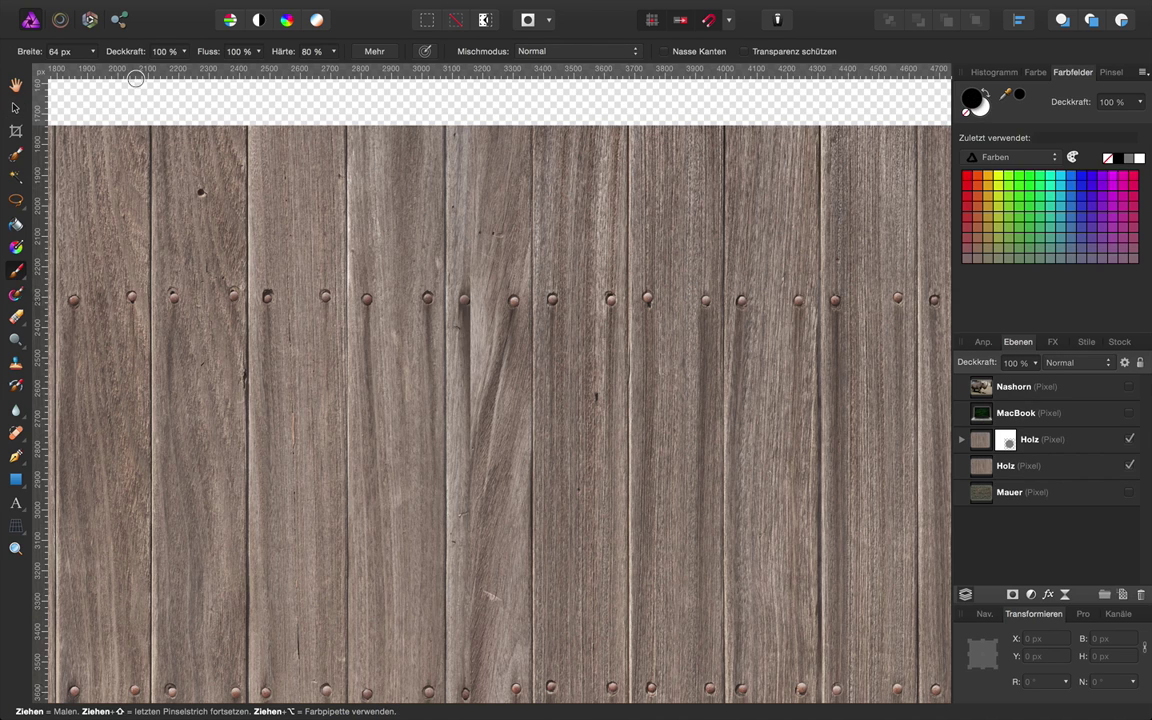
{"action": "left_click", "coordinate": [184, 53]}
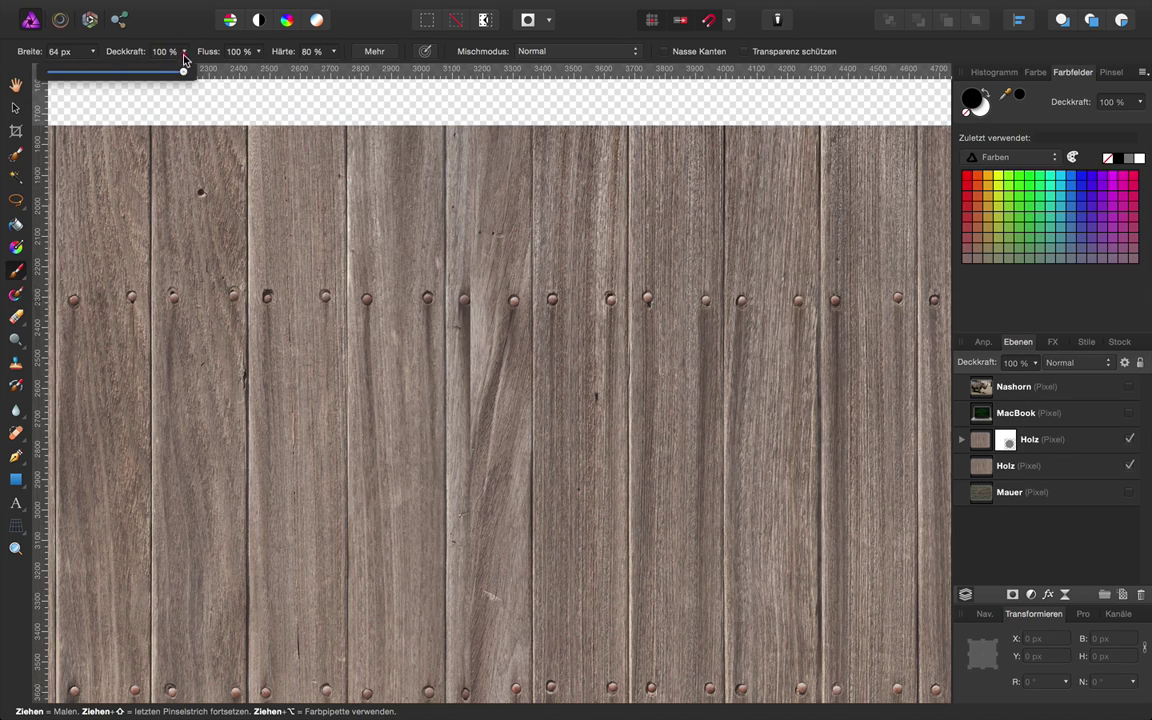
{"action": "left_click_drag", "start_coordinate": [172, 72], "coordinate": [127, 77]}
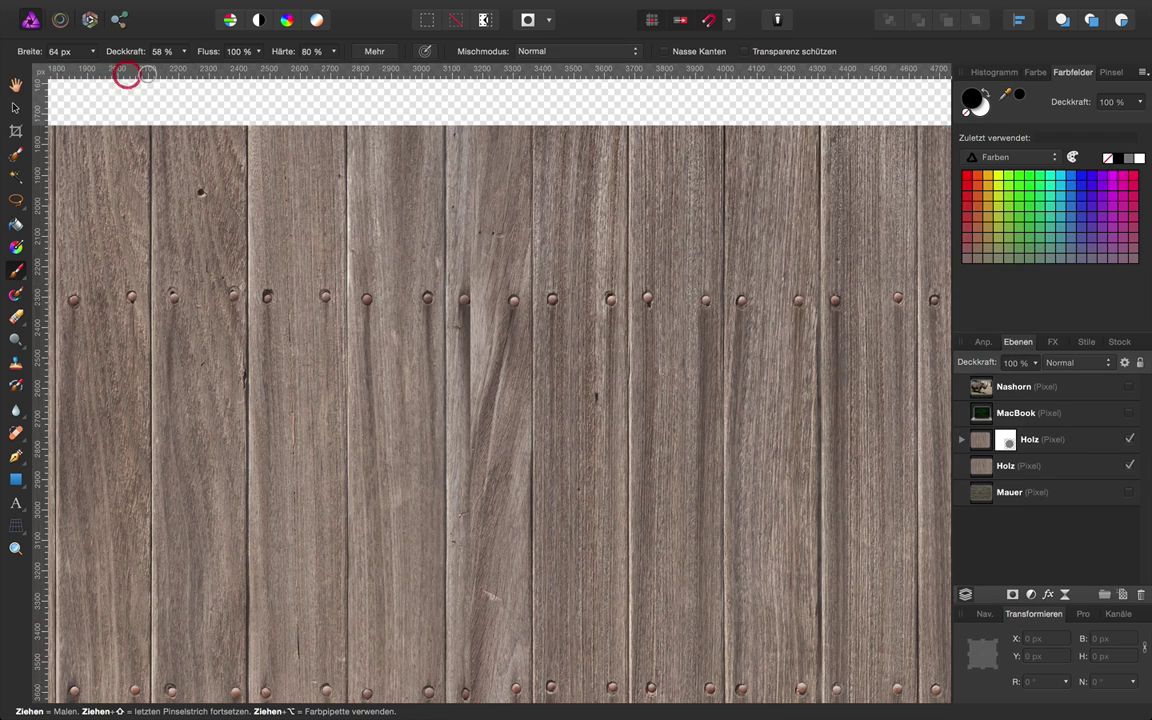
{"action": "left_click", "coordinate": [335, 53]}
{"action": "left_click_drag", "start_coordinate": [332, 73], "coordinate": [287, 77]}
- Paint black along the seam so the two wood copies blend into continuous planks
{"action": "left_click_drag", "start_coordinate": [473, 197], "coordinate": [467, 420]}
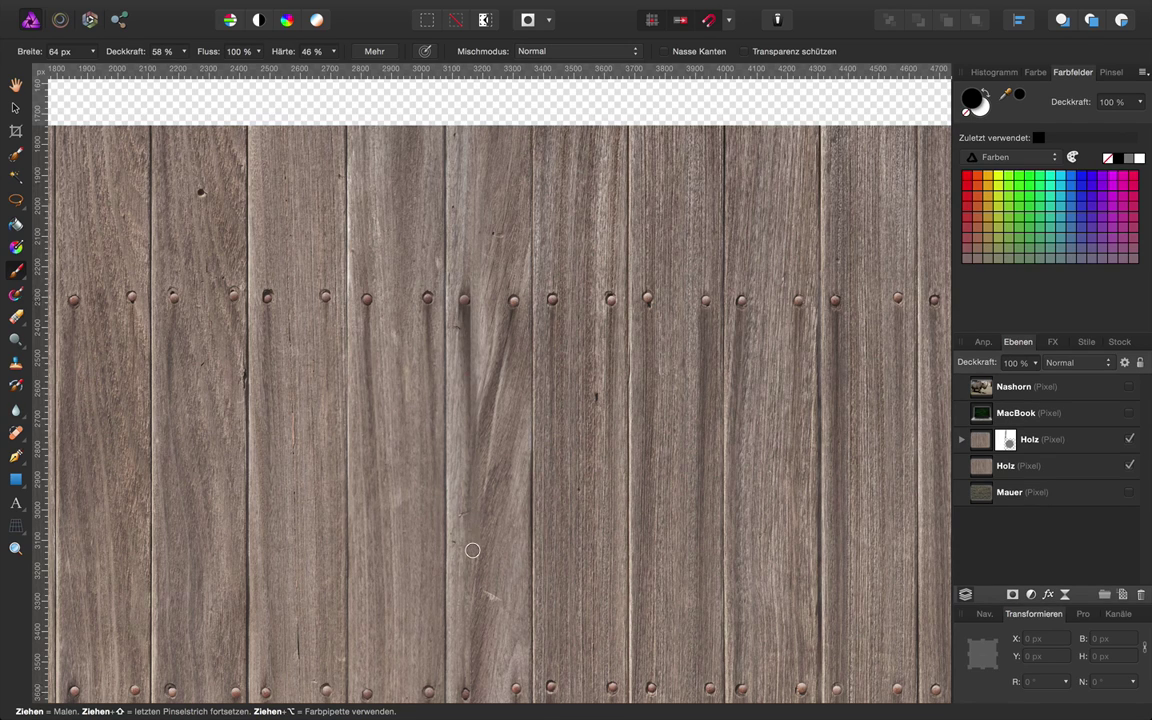
{"action": "scroll", "coordinate": [470, 548], "scroll_direction": "down", "scroll_amount": 2}
{"action": "scroll", "coordinate": [472, 550], "scroll_direction": "down", "scroll_amount": 3}
{"action": "mouse_move", "coordinate": [467, 505]}
{"action": "left_mouse_down"}
{"action": "mouse_move", "coordinate": [470, 551]}
{"action": "mouse_move", "coordinate": [470, 476]}
{"action": "left_mouse_up"}
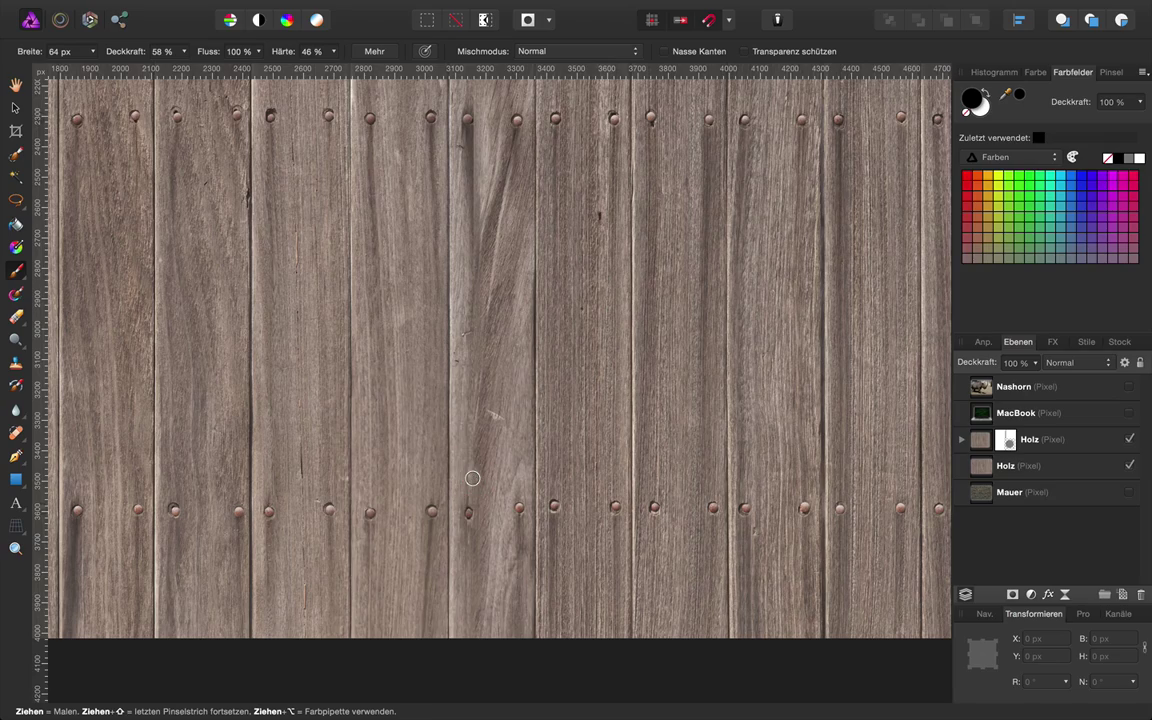
{"action": "scroll", "coordinate": [474, 476], "scroll_direction": "down", "scroll_amount": 2}
{"action": "scroll", "coordinate": [474, 476], "scroll_direction": "down", "scroll_amount": 2}
{"action": "scroll", "coordinate": [474, 477], "scroll_direction": "down", "scroll_amount": 1}
{"action": "scroll", "coordinate": [474, 477], "scroll_direction": "down", "scroll_amount": 2}
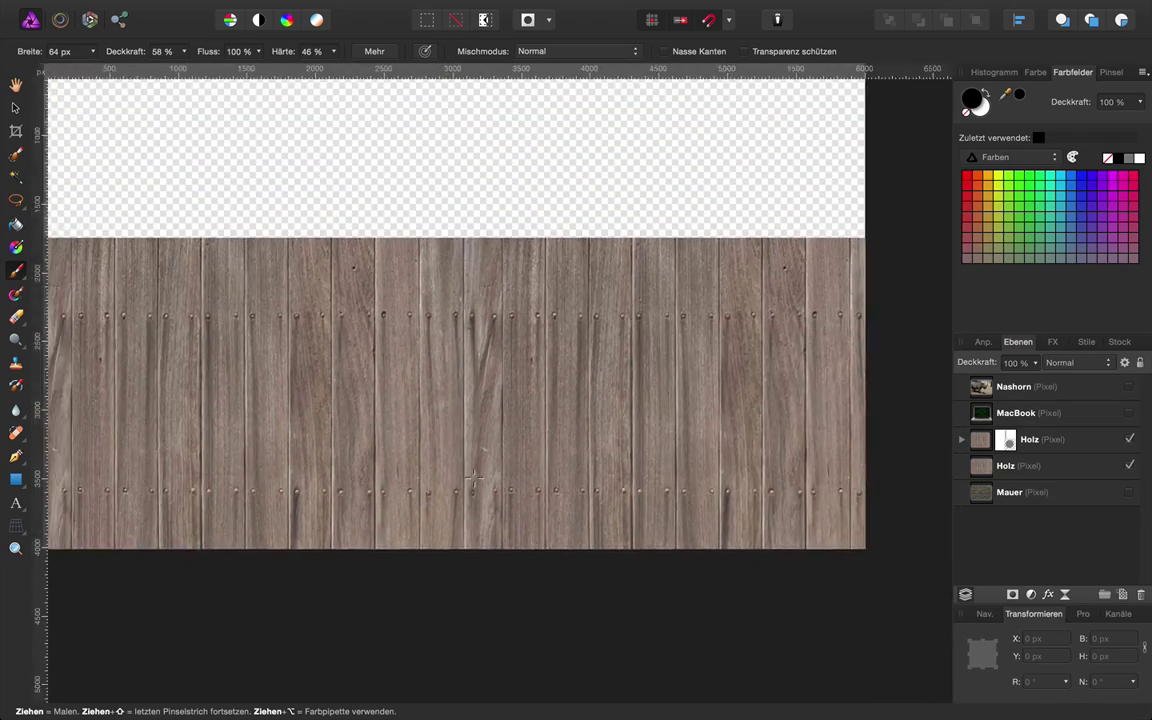
{"action": "scroll", "coordinate": [474, 477], "scroll_direction": "down", "scroll_amount": 2}
{"action": "scroll", "coordinate": [474, 477], "scroll_direction": "down", "scroll_amount": 1}
{"action": "scroll", "coordinate": [474, 477], "scroll_direction": "down", "scroll_amount": 1}
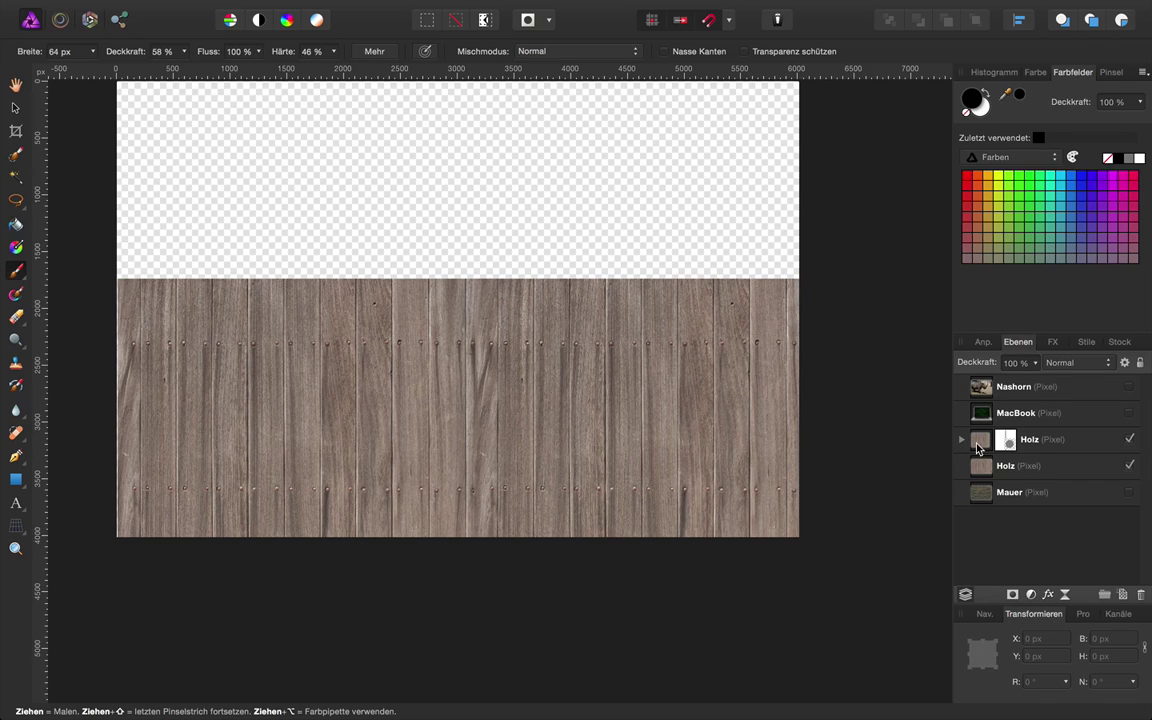
- Group both Holz wood layers together with Gruppieren
{"action": "left_click", "coordinate": [978, 448]}
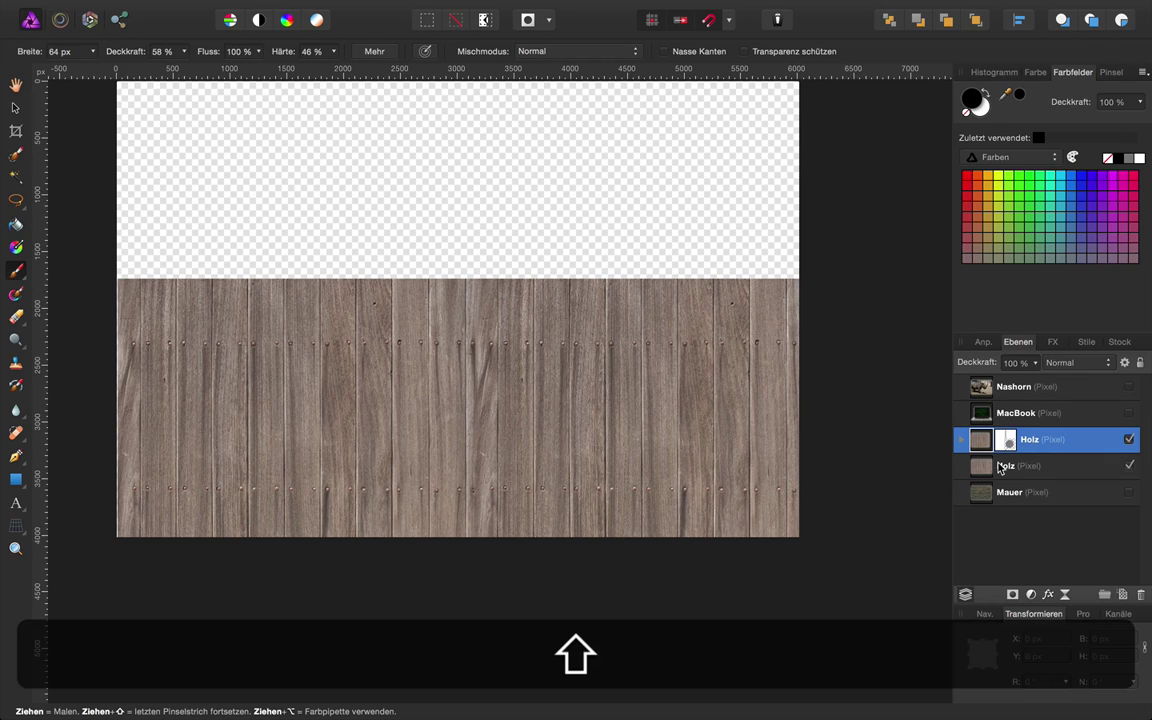
{"action": "left_click", "coordinate": [1000, 467], "text": "shift"}
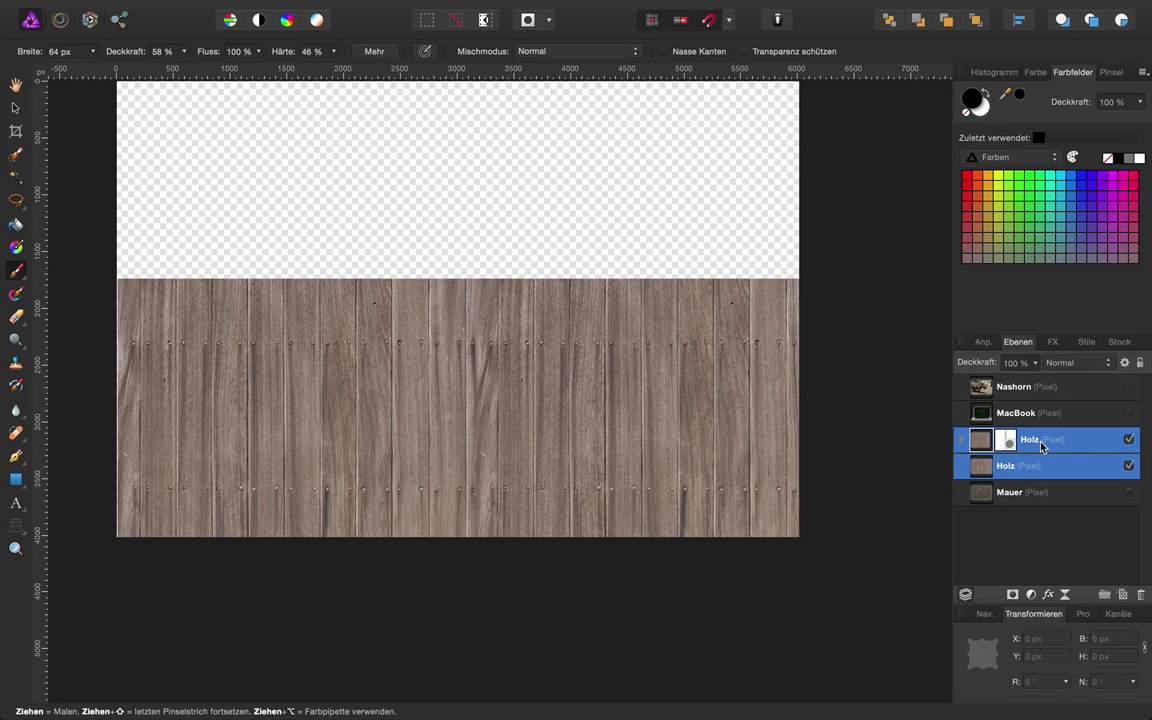
{"action": "right_click", "coordinate": [1040, 450]}
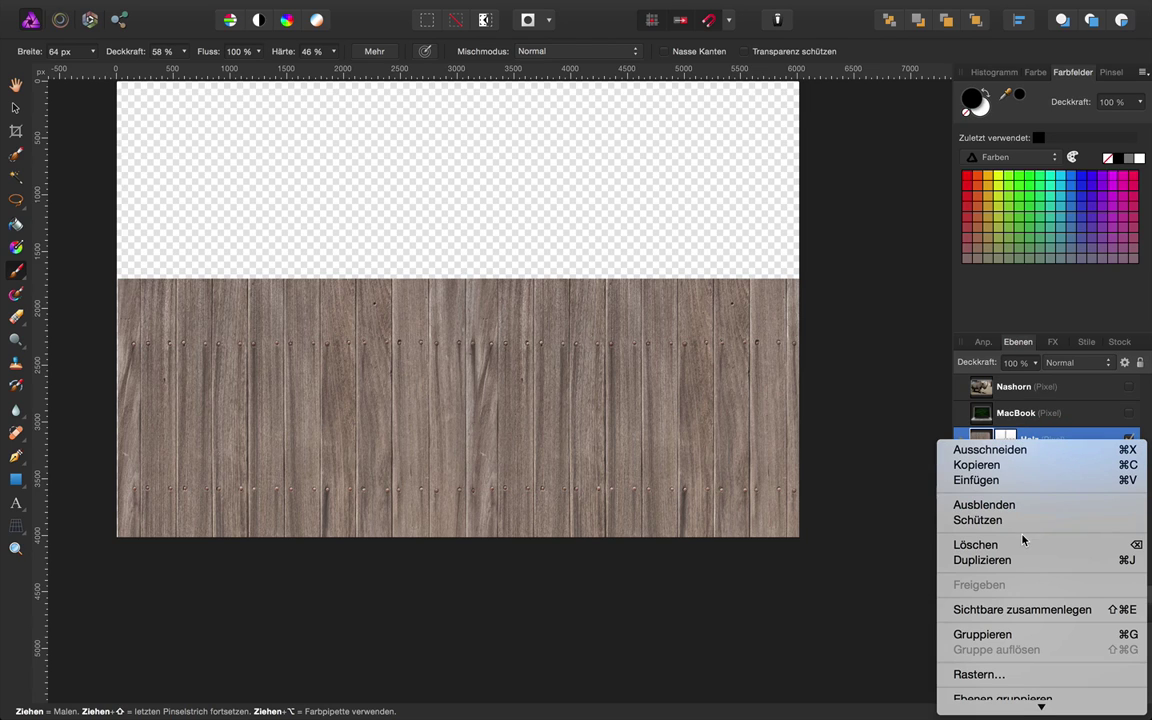
{"action": "left_click", "coordinate": [1008, 636]}
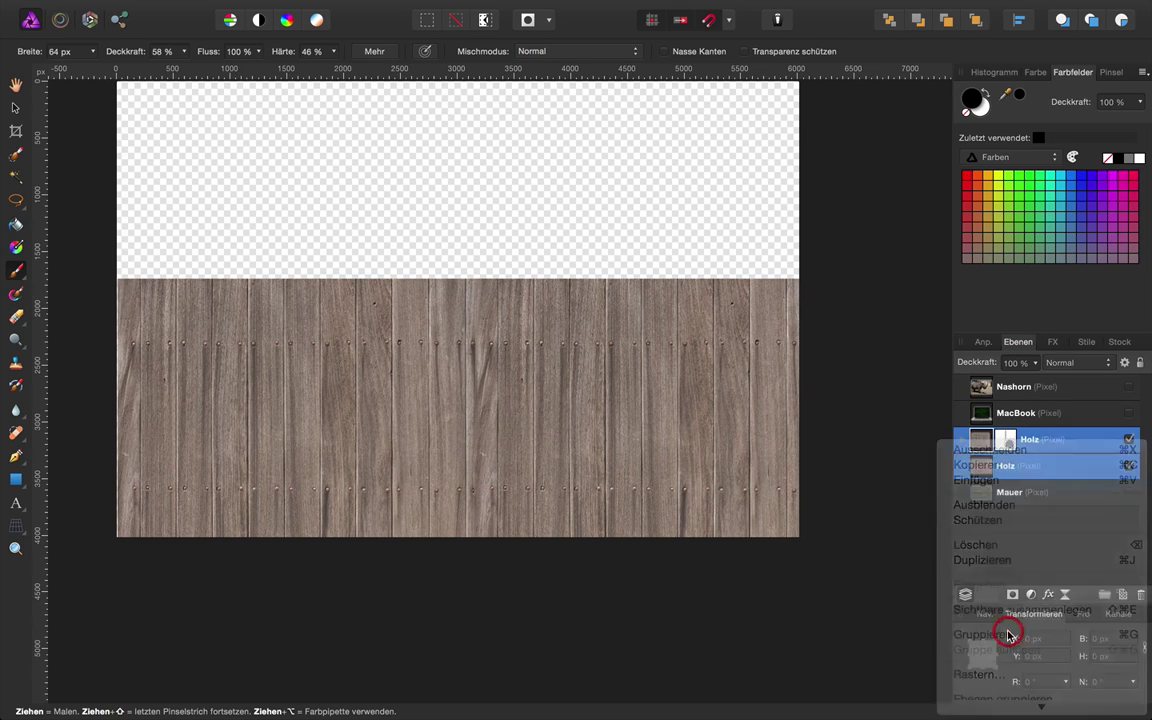
{"action": "key", "text": "v"}
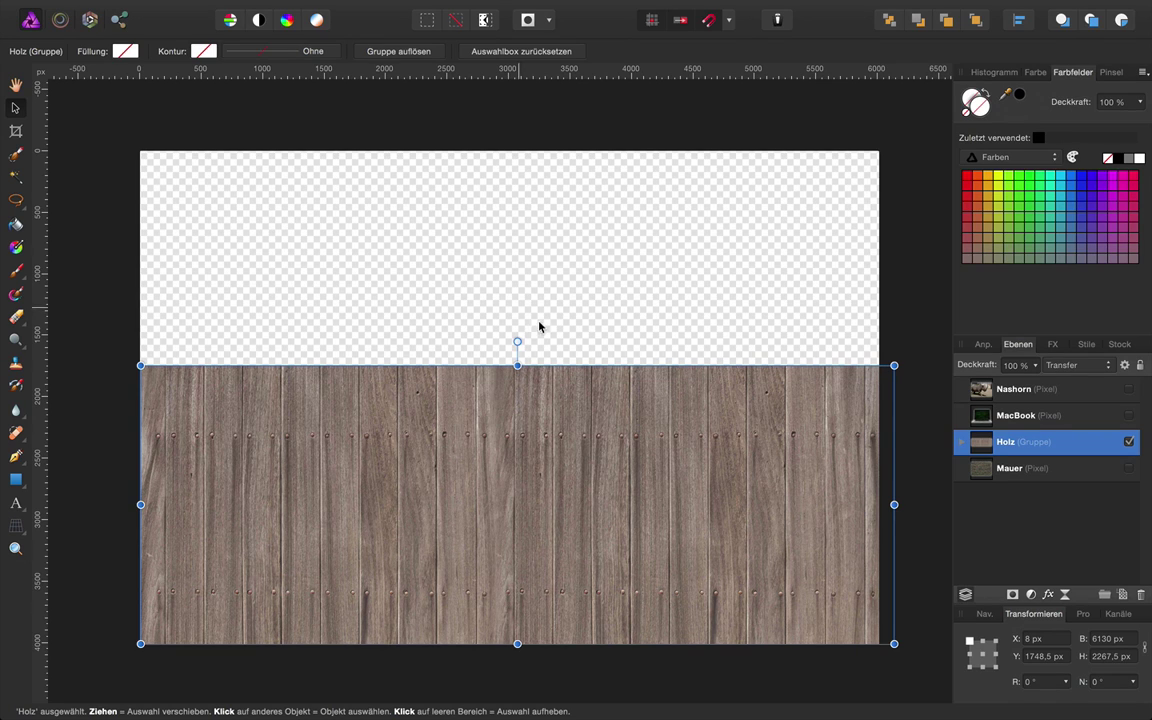
- Make the MacBook layer visible above the wooden floor
{"action": "left_click", "coordinate": [1129, 415]}
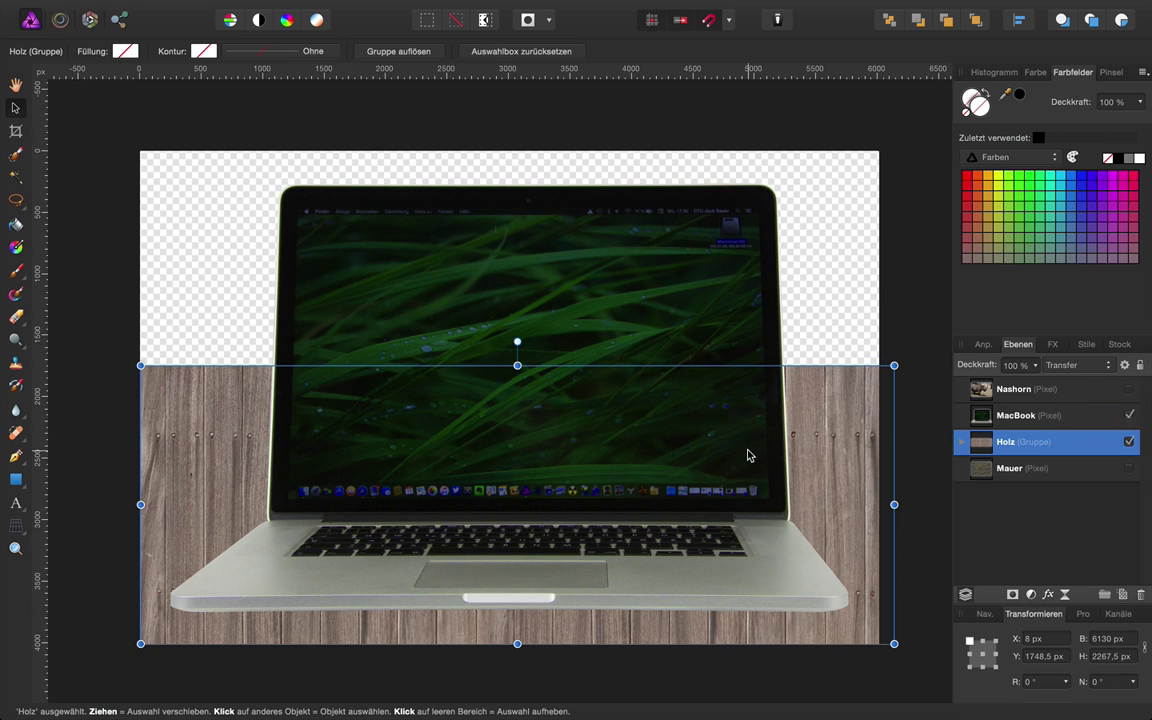
{"action": "scroll", "coordinate": [747, 455], "scroll_direction": "down", "scroll_amount": 1}
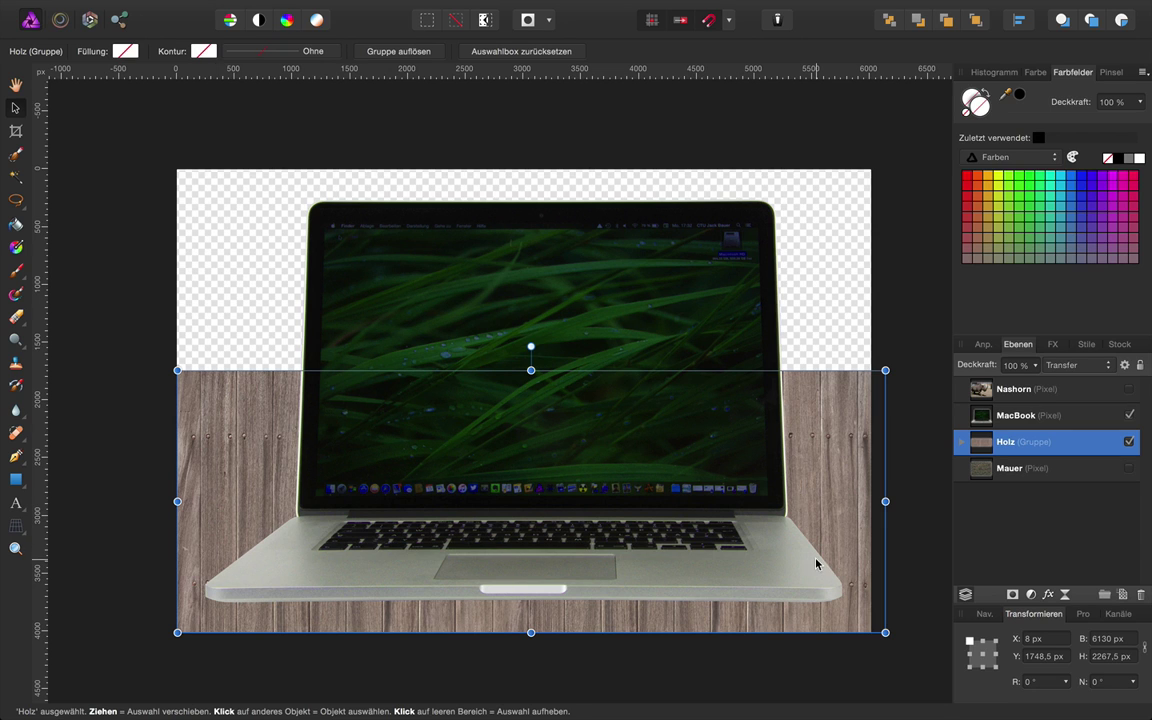
{"action": "scroll", "coordinate": [775, 541], "scroll_direction": "down", "scroll_amount": 2}
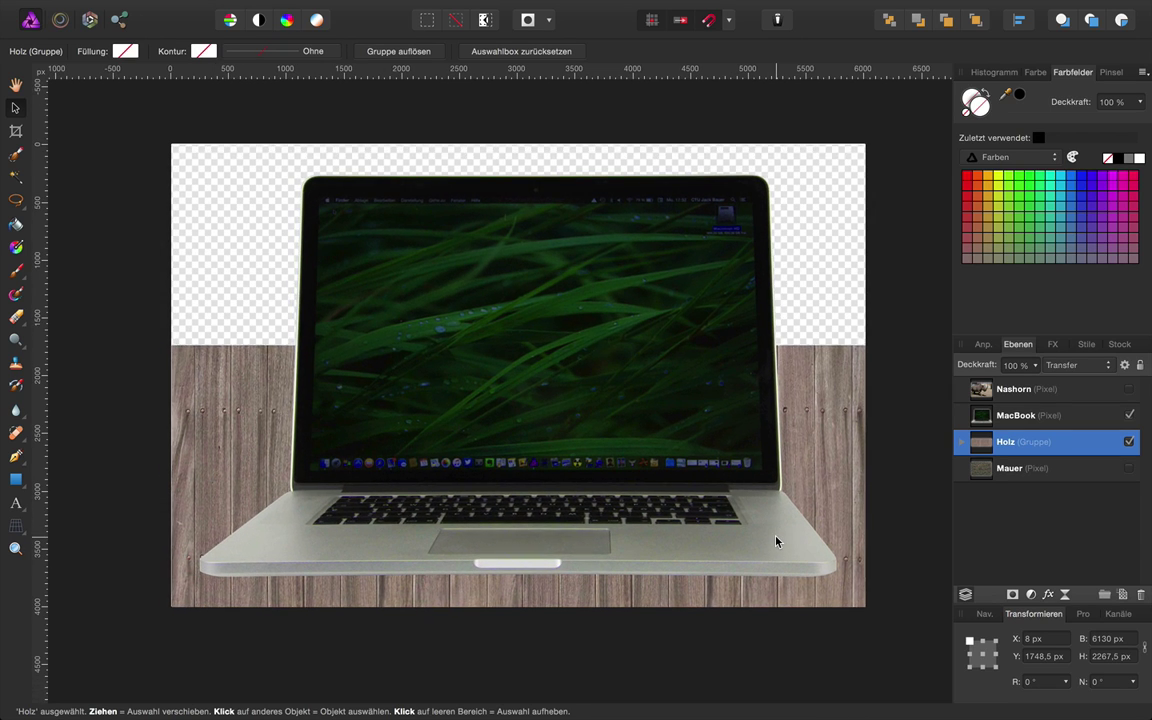
{"action": "left_click", "coordinate": [16, 526]}
- Start a Perspective distortion on the Holz floor and spread its bottom corners outward
{"action": "left_click", "coordinate": [85, 549]}
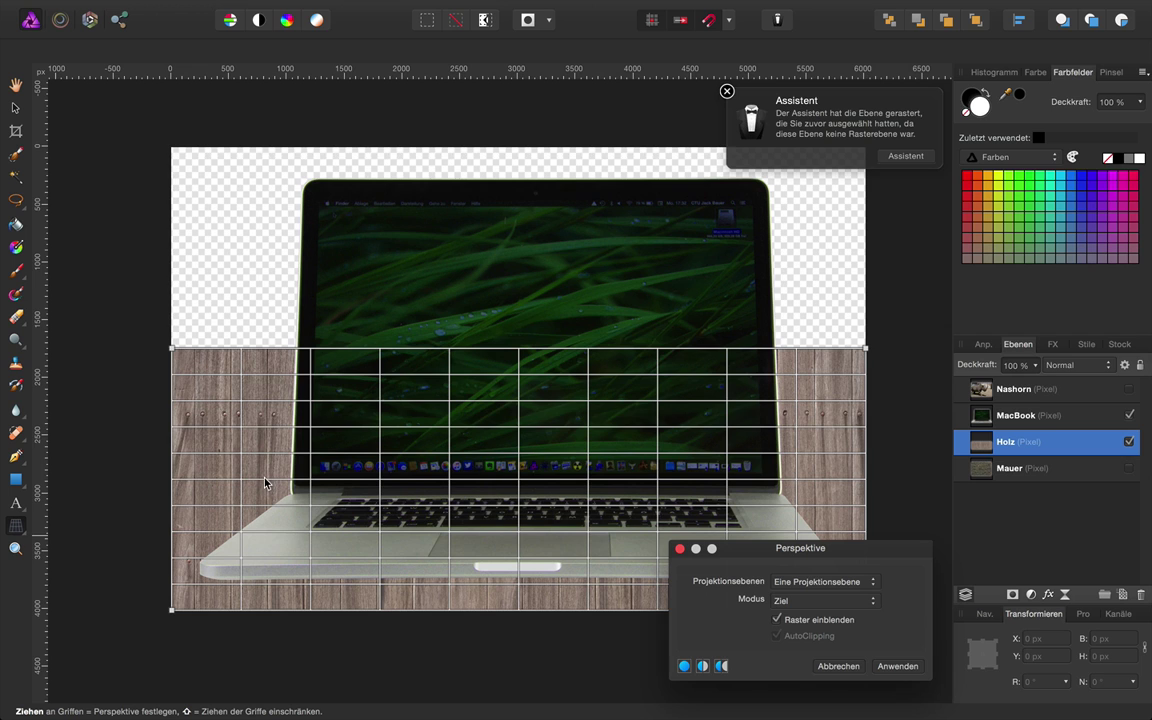
{"action": "scroll", "coordinate": [263, 484], "scroll_direction": "down", "scroll_amount": 5}
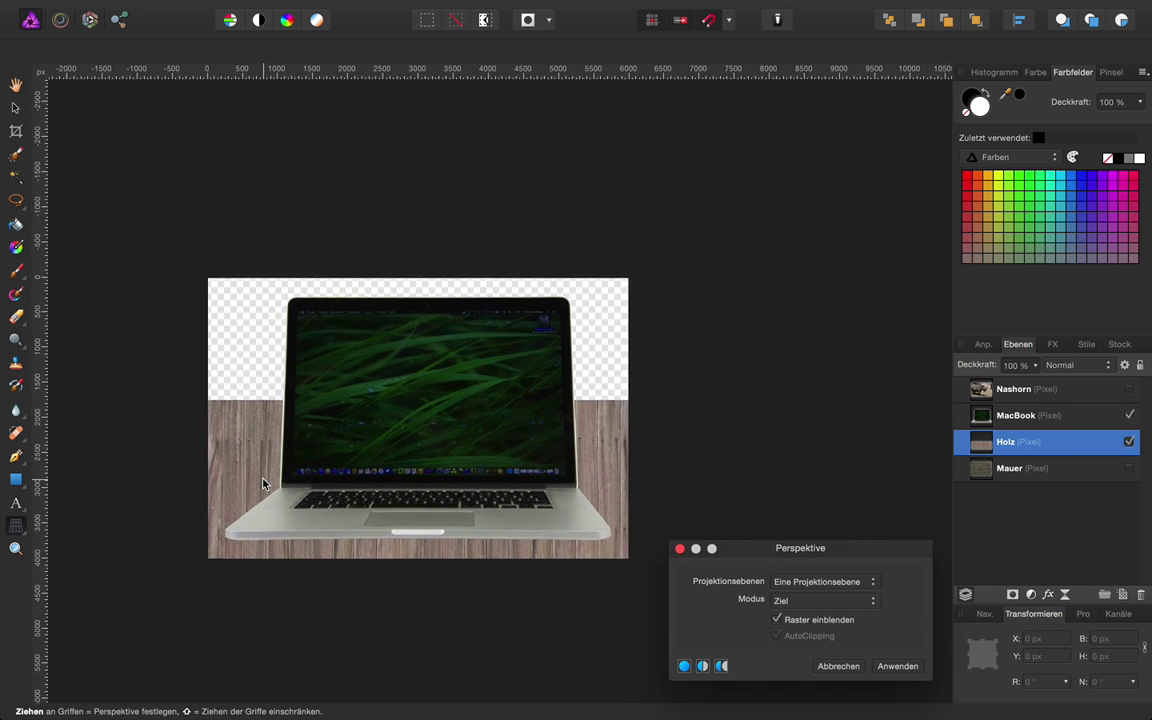
{"action": "scroll", "coordinate": [262, 482], "scroll_direction": "left", "scroll_amount": 5}
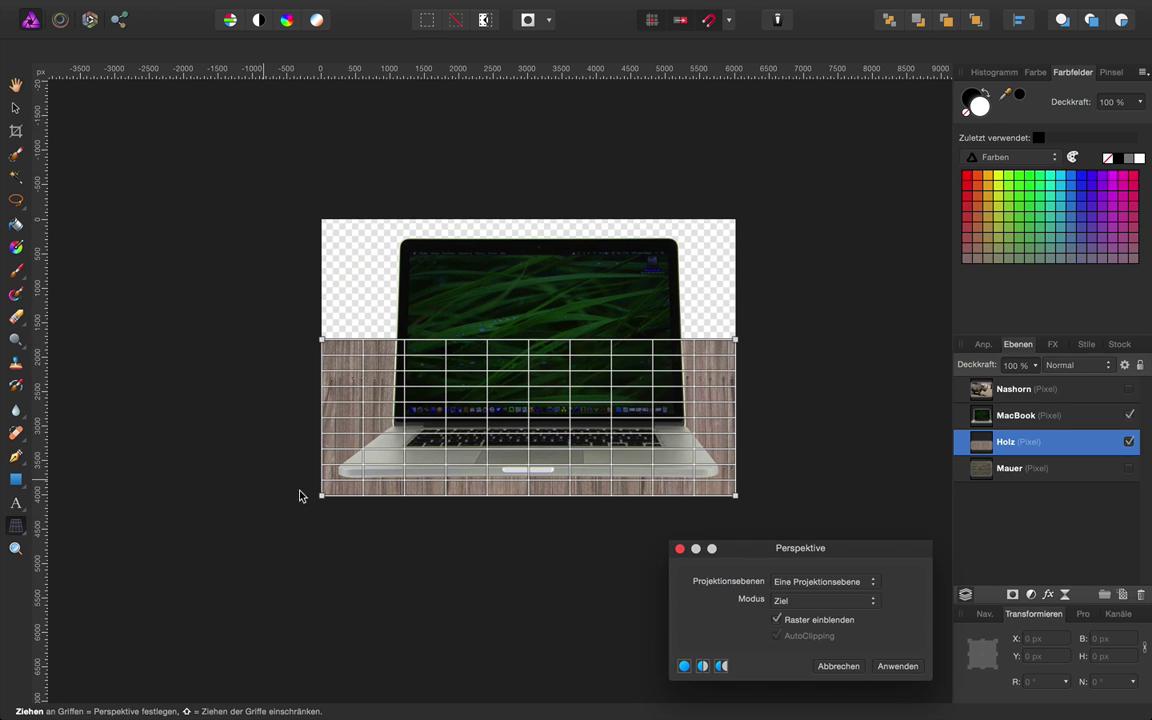
{"action": "left_click_drag", "start_coordinate": [321, 498], "coordinate": [24, 496]}
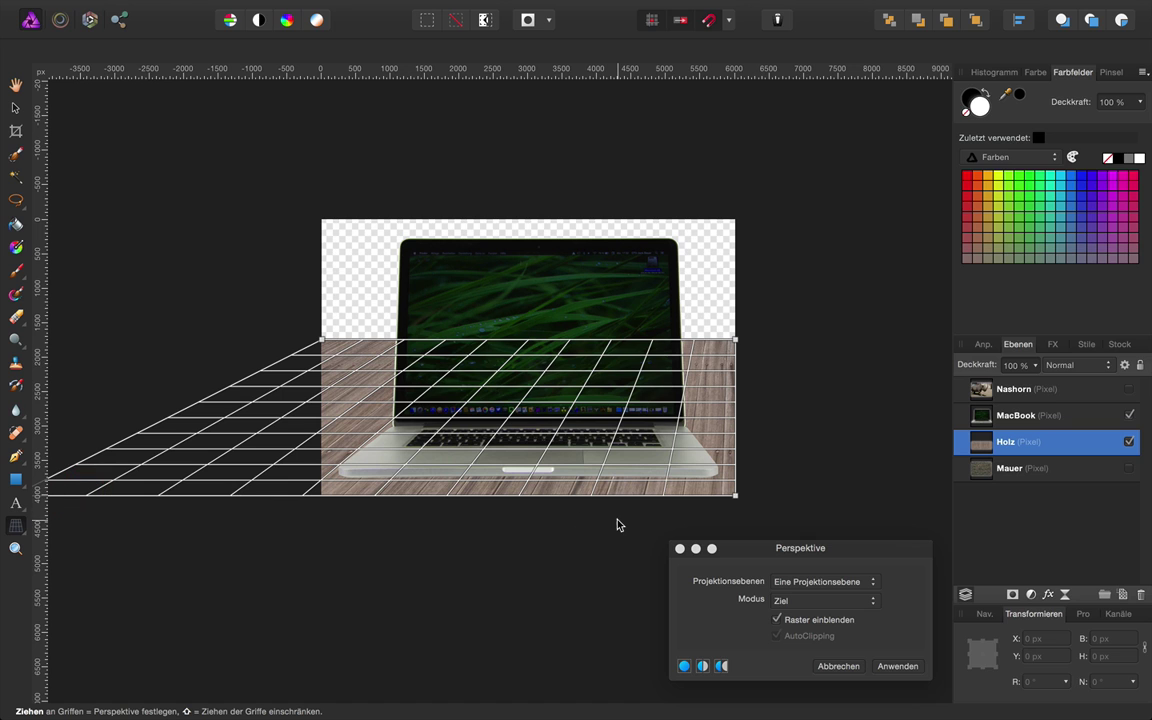
{"action": "scroll", "coordinate": [557, 551], "scroll_direction": "down", "scroll_amount": 2}
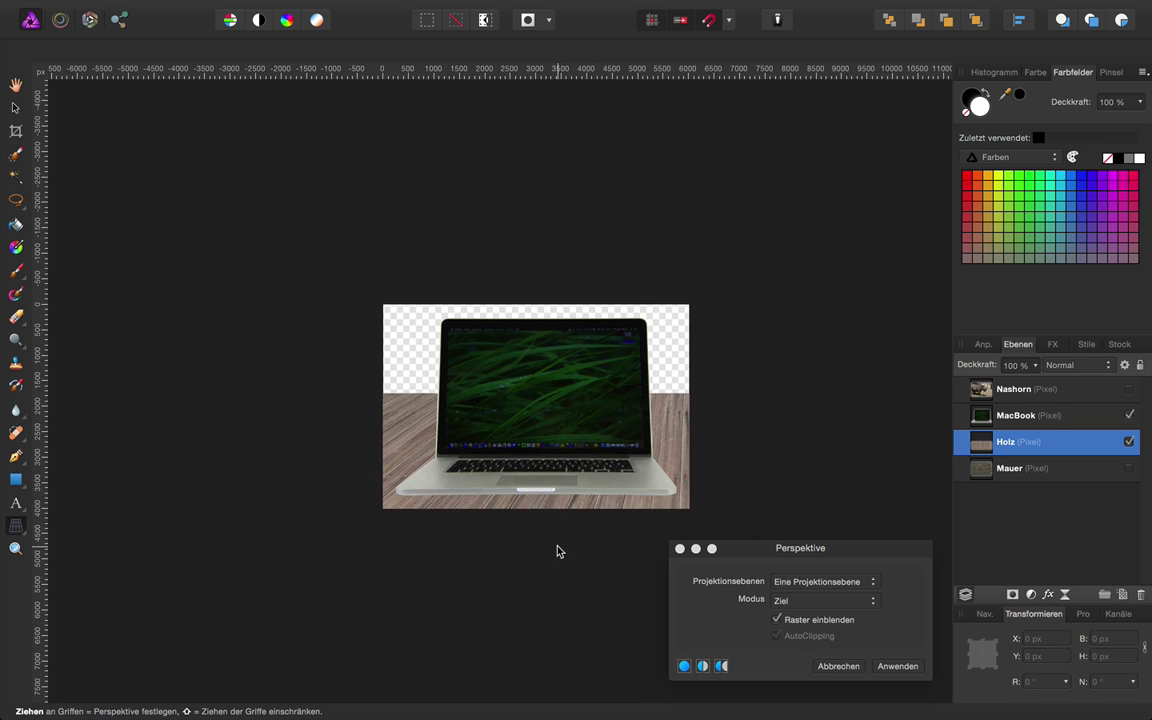
{"action": "left_click_drag", "start_coordinate": [689, 509], "coordinate": [920, 509]}
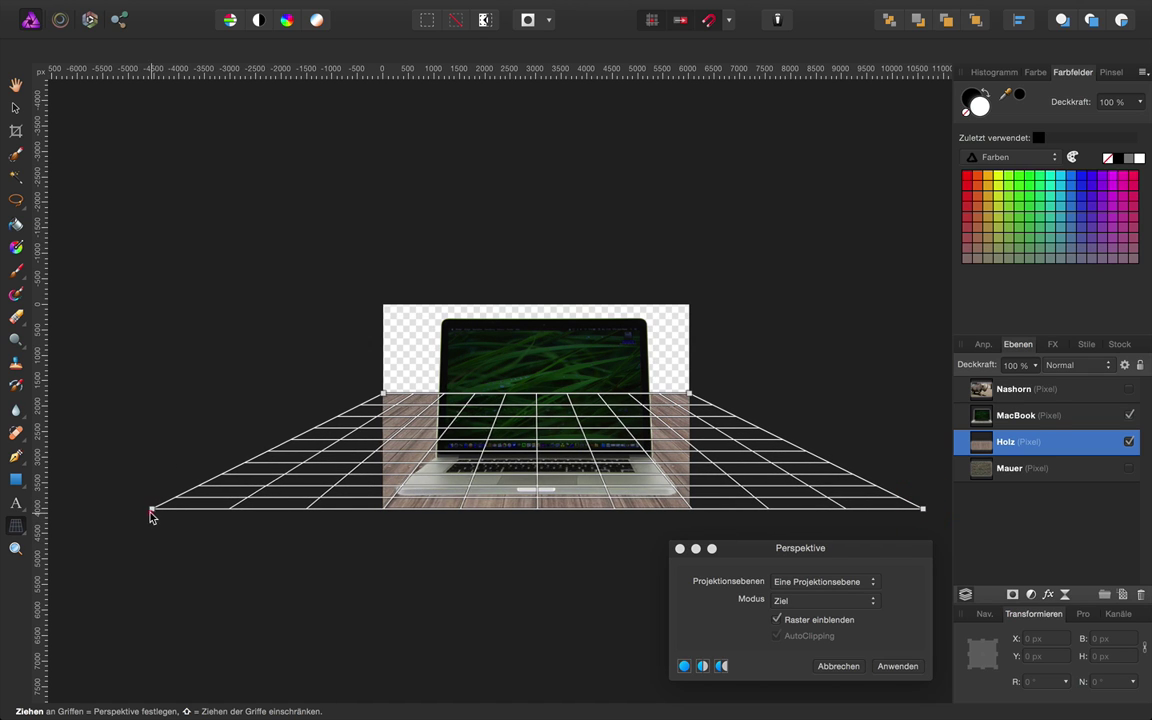
{"action": "left_click_drag", "start_coordinate": [151, 512], "coordinate": [88, 507]}
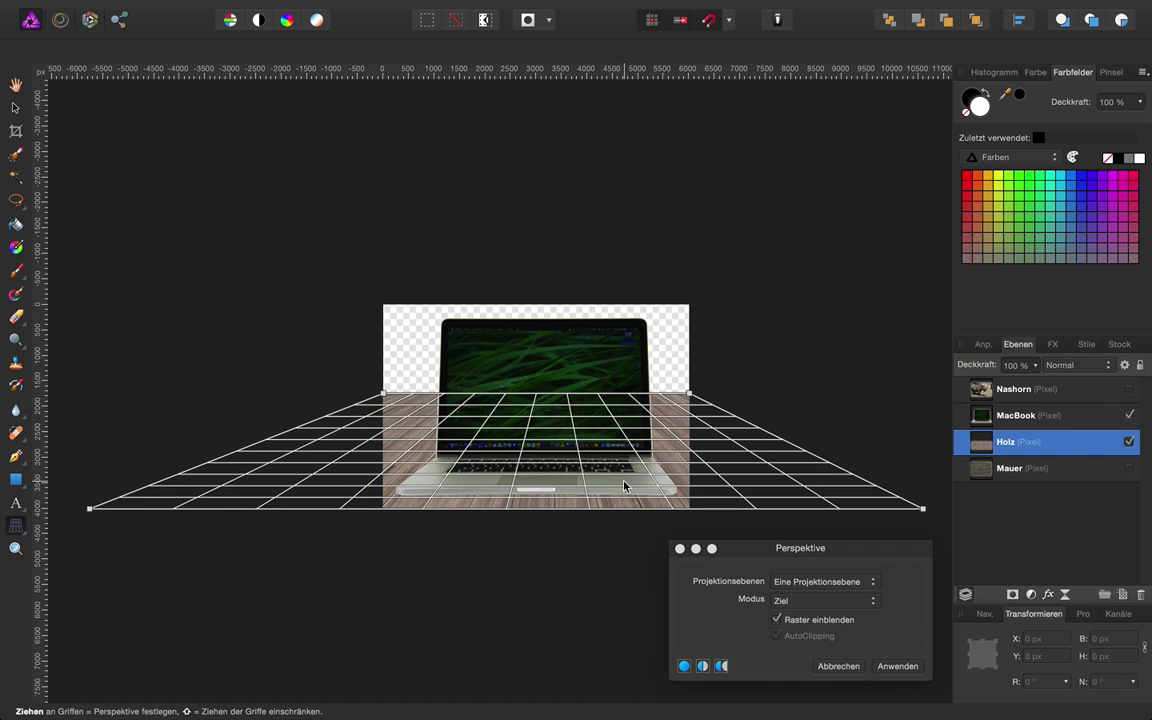
- Widen the floor's left perspective further and apply the Perspective filter
{"action": "scroll", "coordinate": [623, 486], "scroll_direction": "up", "scroll_amount": 3}
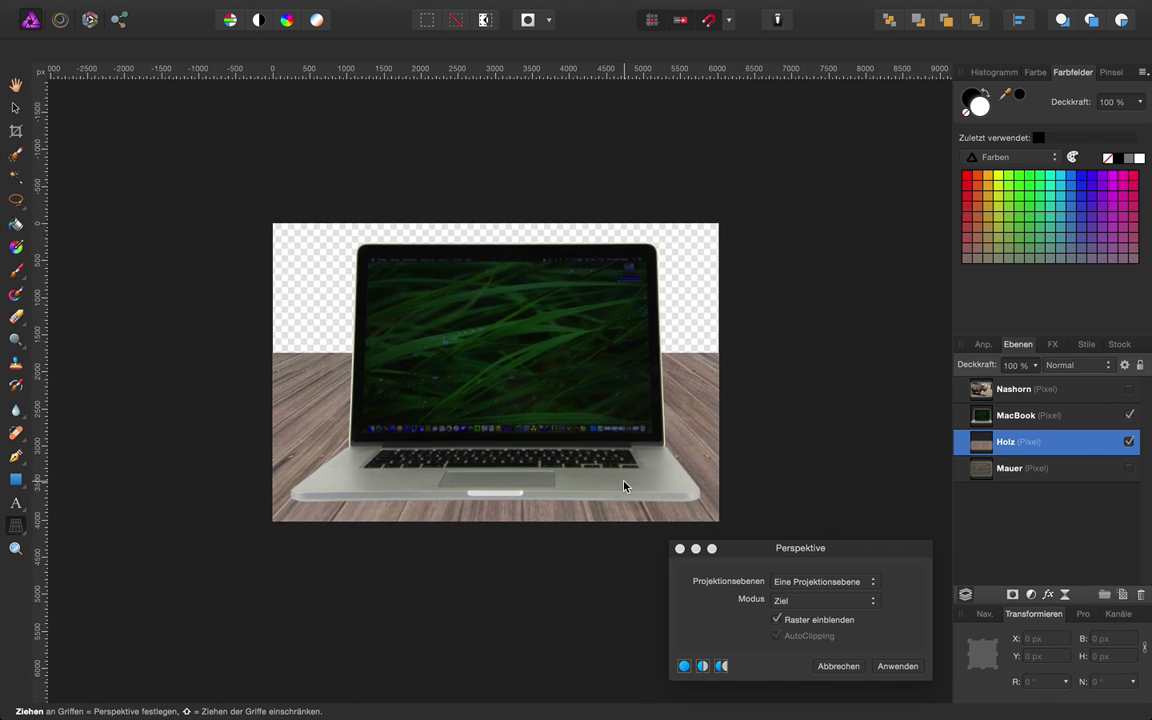
{"action": "scroll", "coordinate": [623, 486], "scroll_direction": "down", "scroll_amount": 2}
{"action": "scroll", "coordinate": [623, 486], "scroll_direction": "down", "scroll_amount": 1}
{"action": "scroll", "coordinate": [623, 486], "scroll_direction": "down", "scroll_amount": 1}
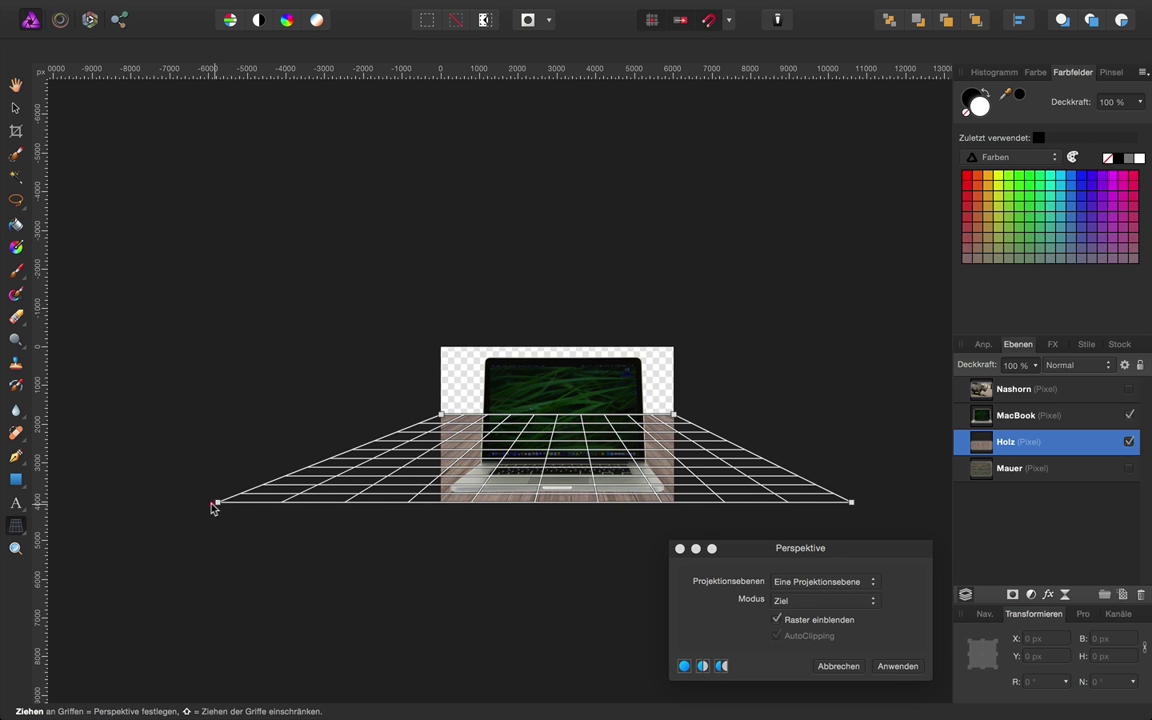
{"action": "left_click_drag", "start_coordinate": [213, 504], "coordinate": [134, 502]}
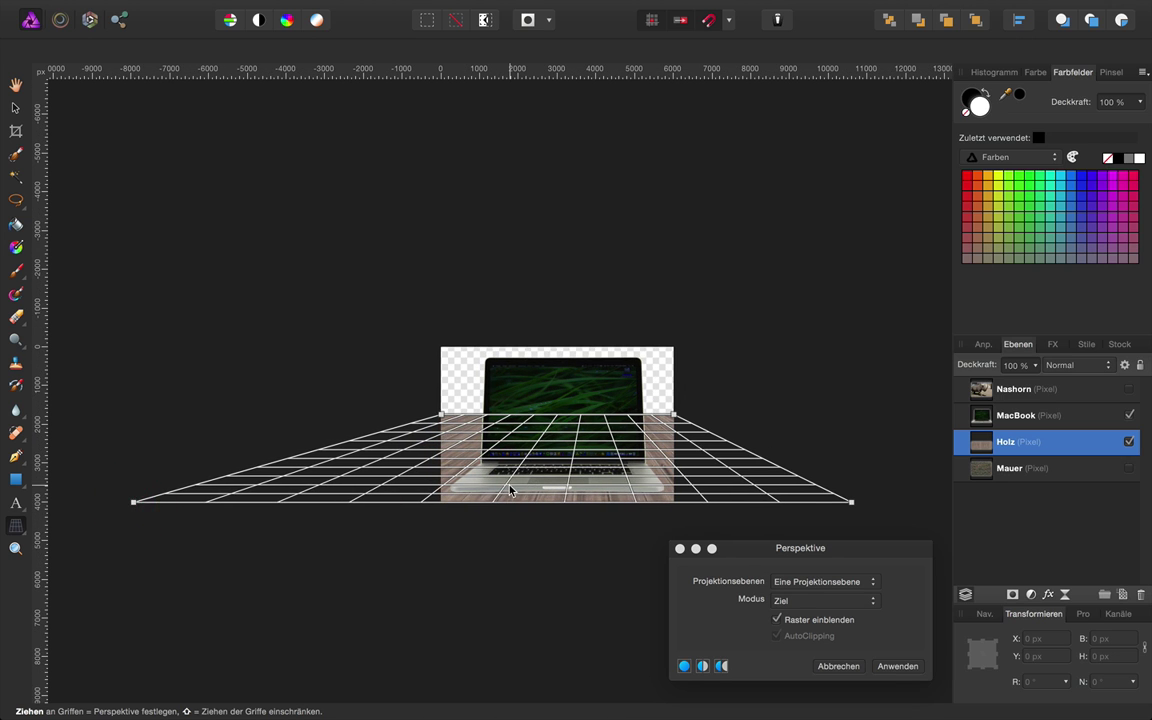
{"action": "scroll", "coordinate": [509, 489], "scroll_direction": "down", "scroll_amount": 1}
{"action": "scroll", "coordinate": [509, 489], "scroll_direction": "up", "scroll_amount": 3}
{"action": "scroll", "coordinate": [509, 489], "scroll_direction": "up", "scroll_amount": 2}
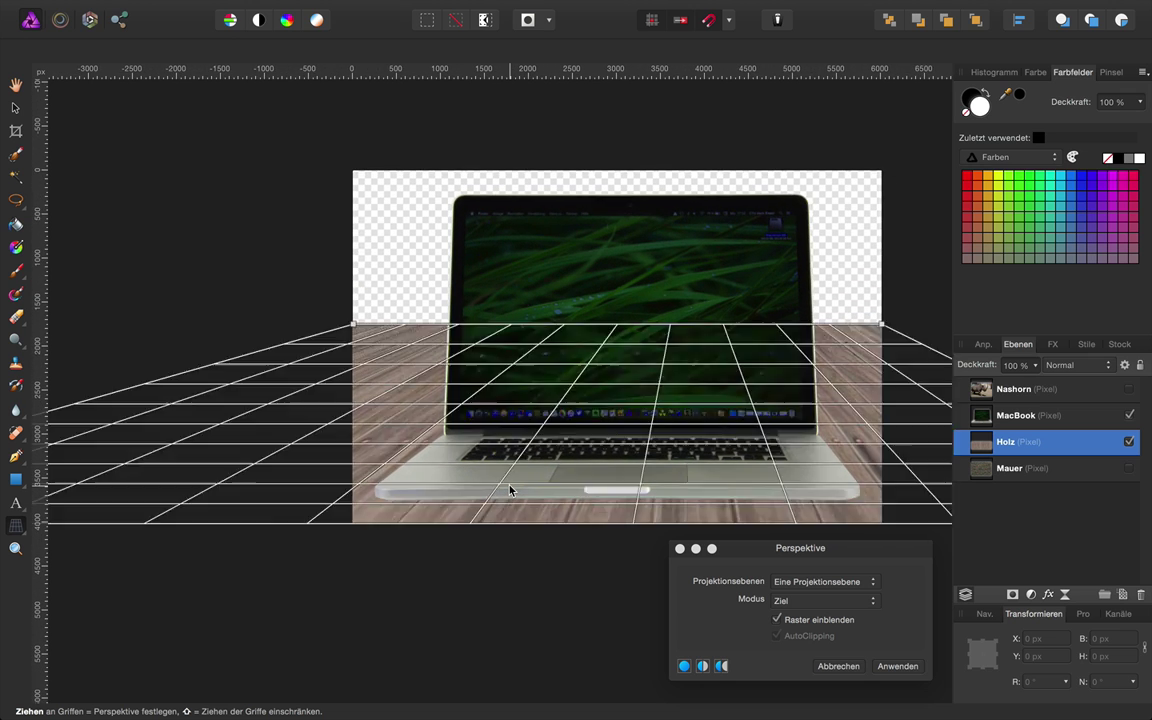
{"action": "left_click", "coordinate": [885, 666]}
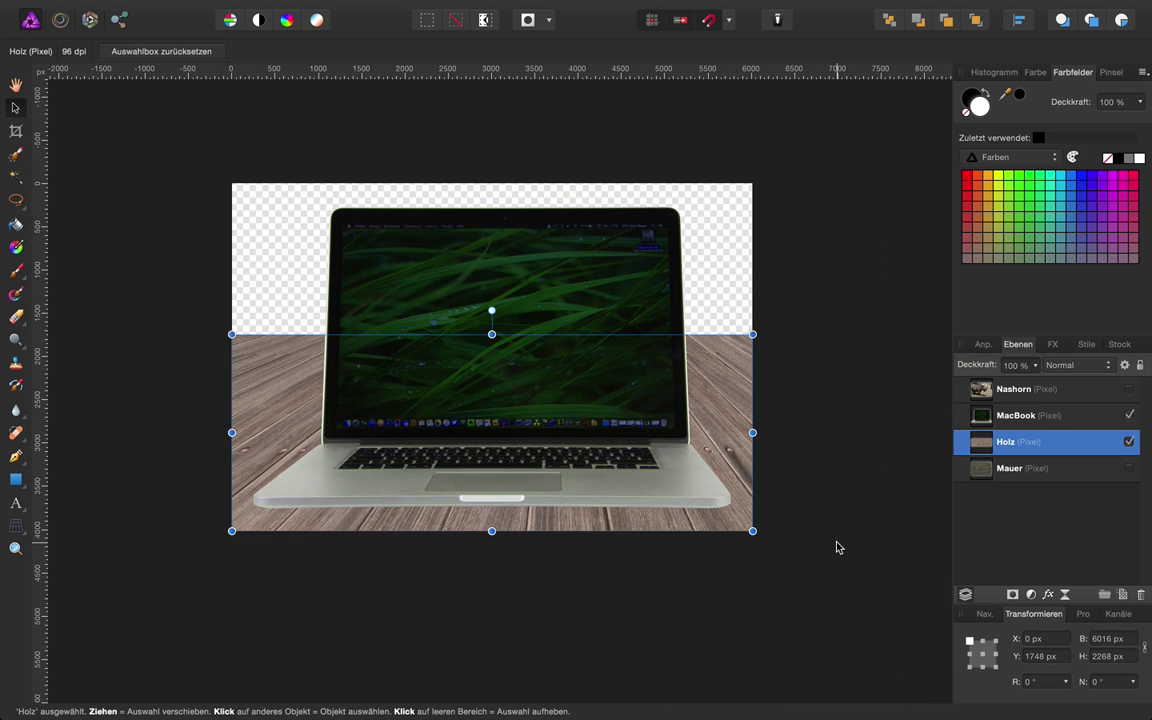
- Show the Mauer brick wall and add a new pixel layer in Multiplizieren blend mode
{"action": "left_click", "coordinate": [1129, 468]}
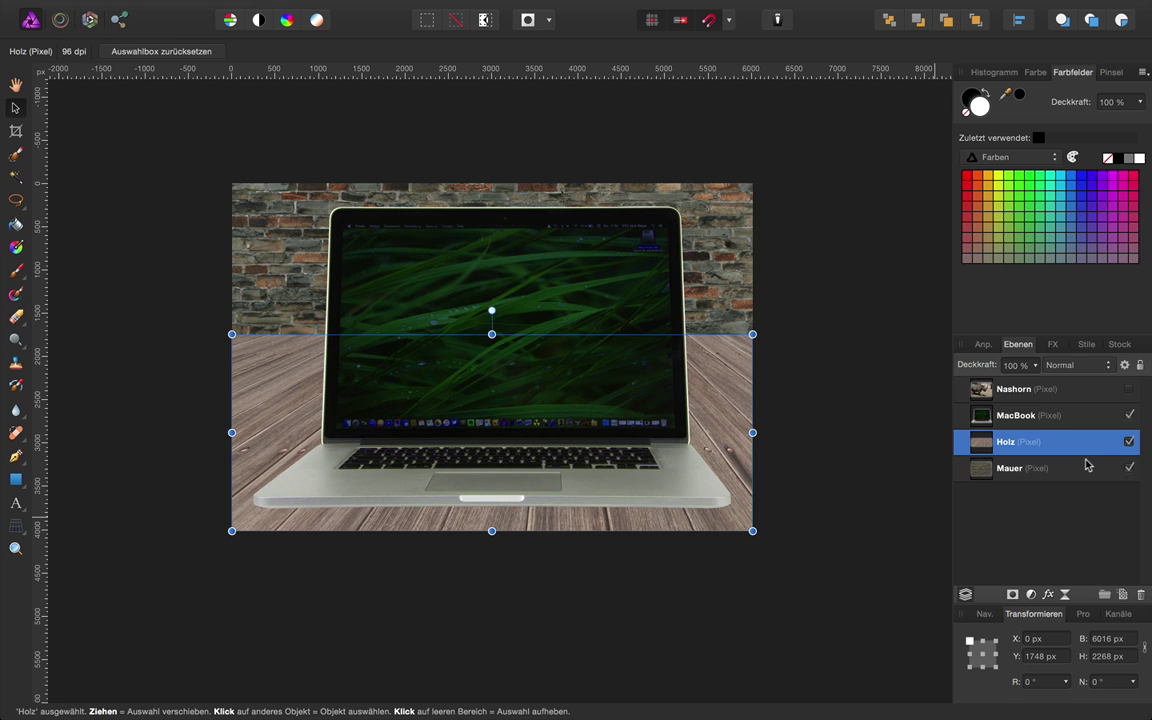
{"action": "left_click", "coordinate": [1123, 595]}
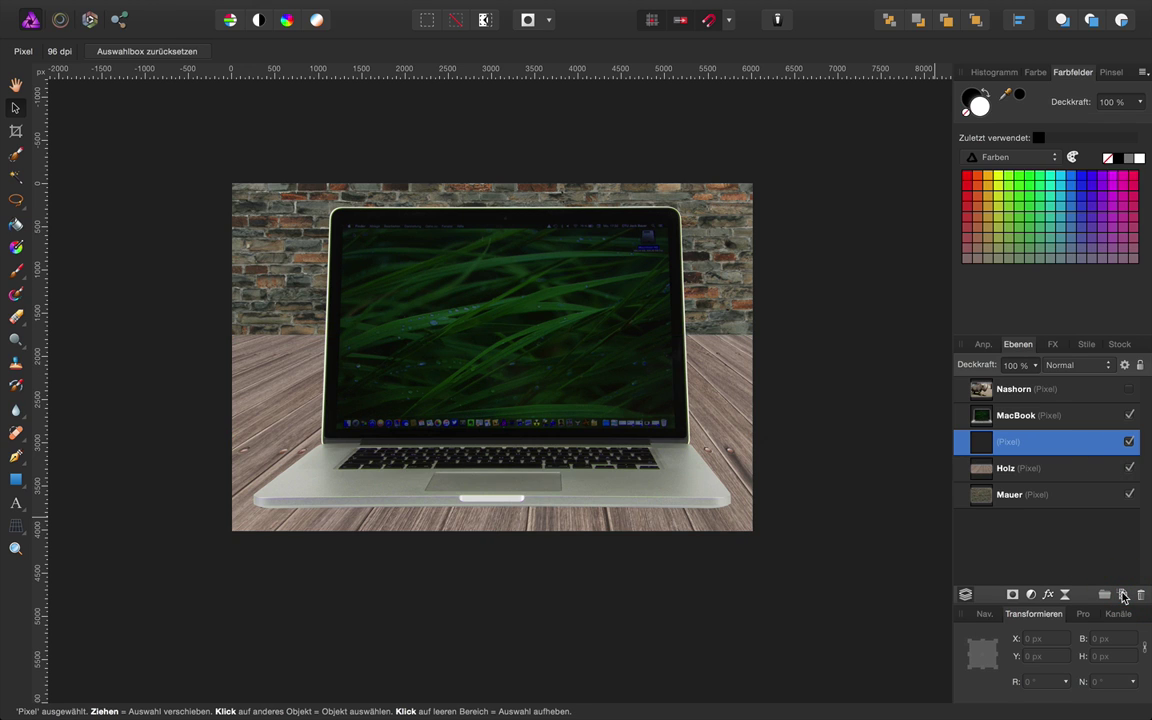
{"action": "left_click", "coordinate": [1109, 370]}
{"action": "left_click", "coordinate": [1104, 401]}
- Draw a vertical linear gradient from a black top stop to a white bottom stop below the image
{"action": "left_click", "coordinate": [18, 256]}
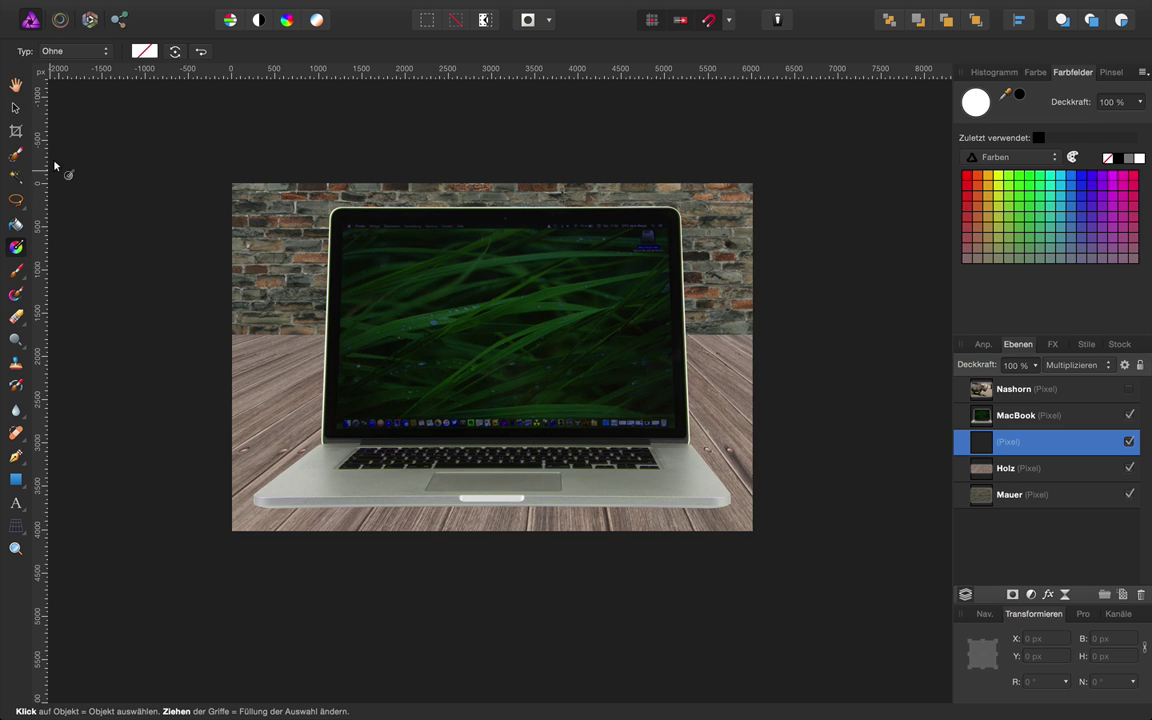
{"action": "left_click", "coordinate": [105, 55]}
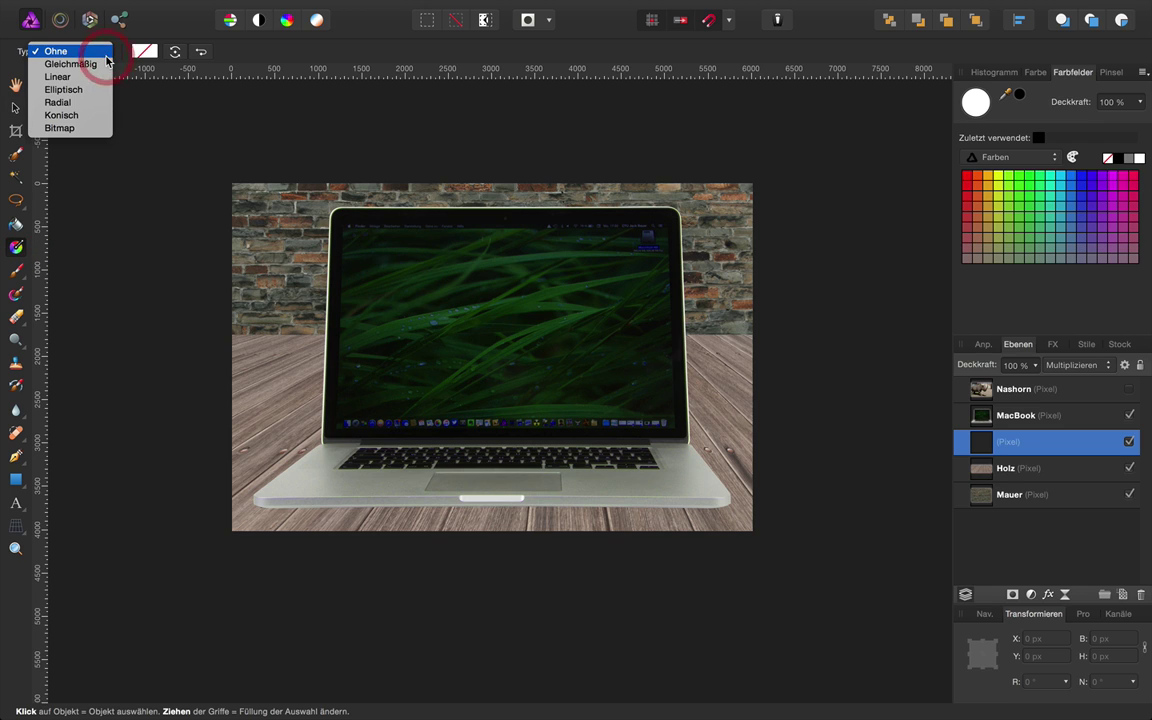
{"action": "left_click", "coordinate": [91, 77]}
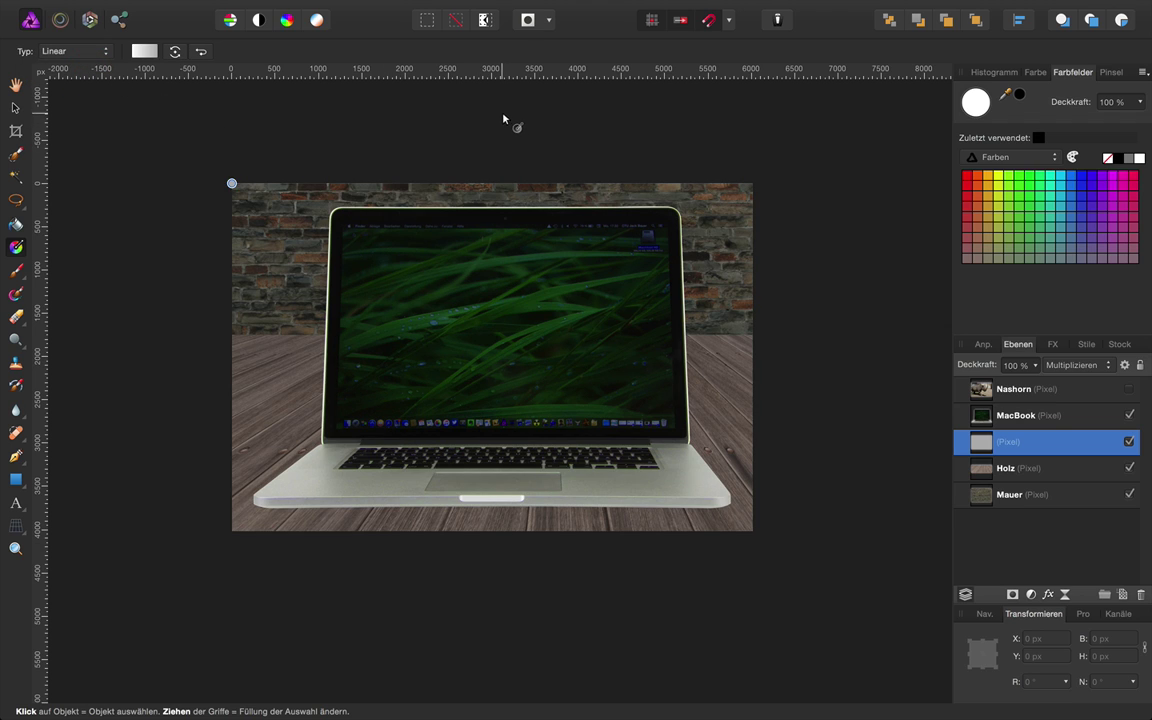
{"action": "left_click_drag", "start_coordinate": [499, 103], "coordinate": [497, 560]}
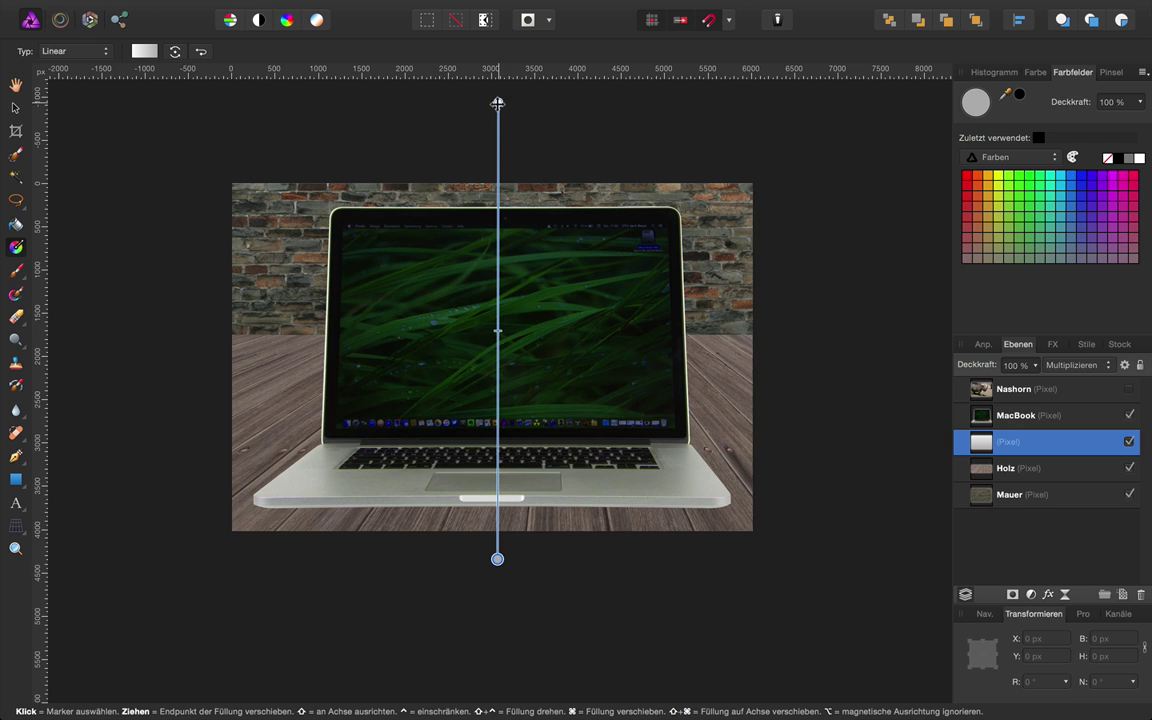
{"action": "left_click", "coordinate": [497, 104]}
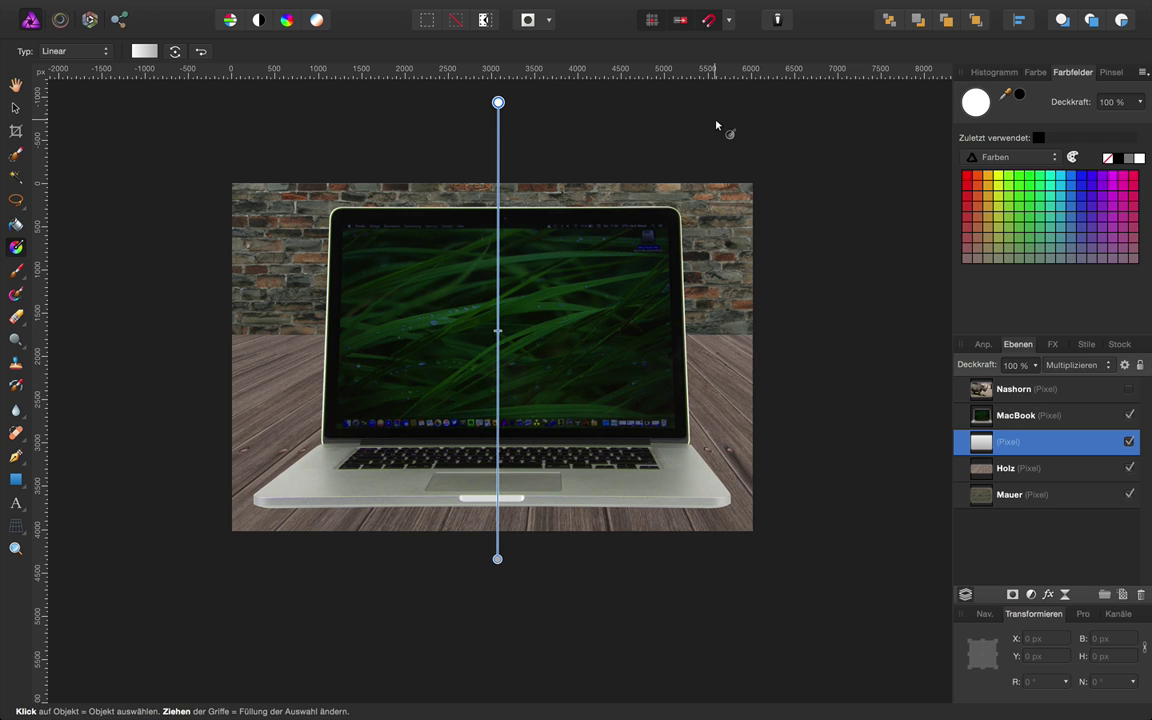
{"action": "left_click", "coordinate": [1118, 162]}
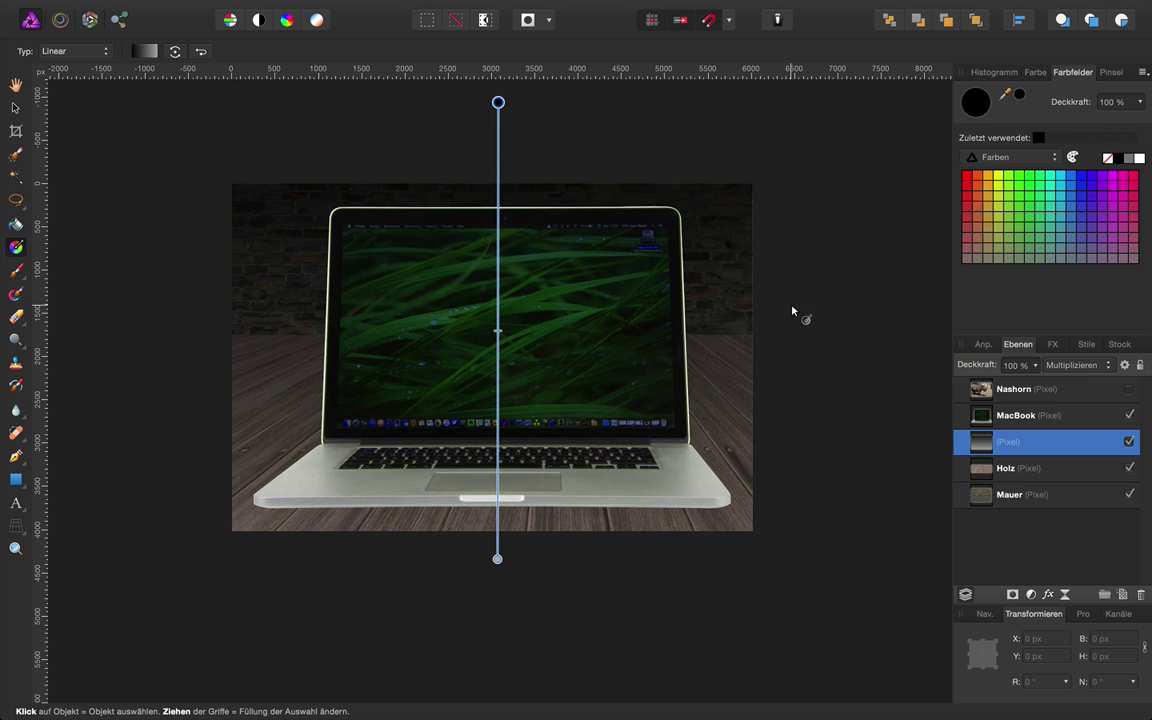
{"action": "left_click", "coordinate": [498, 558]}
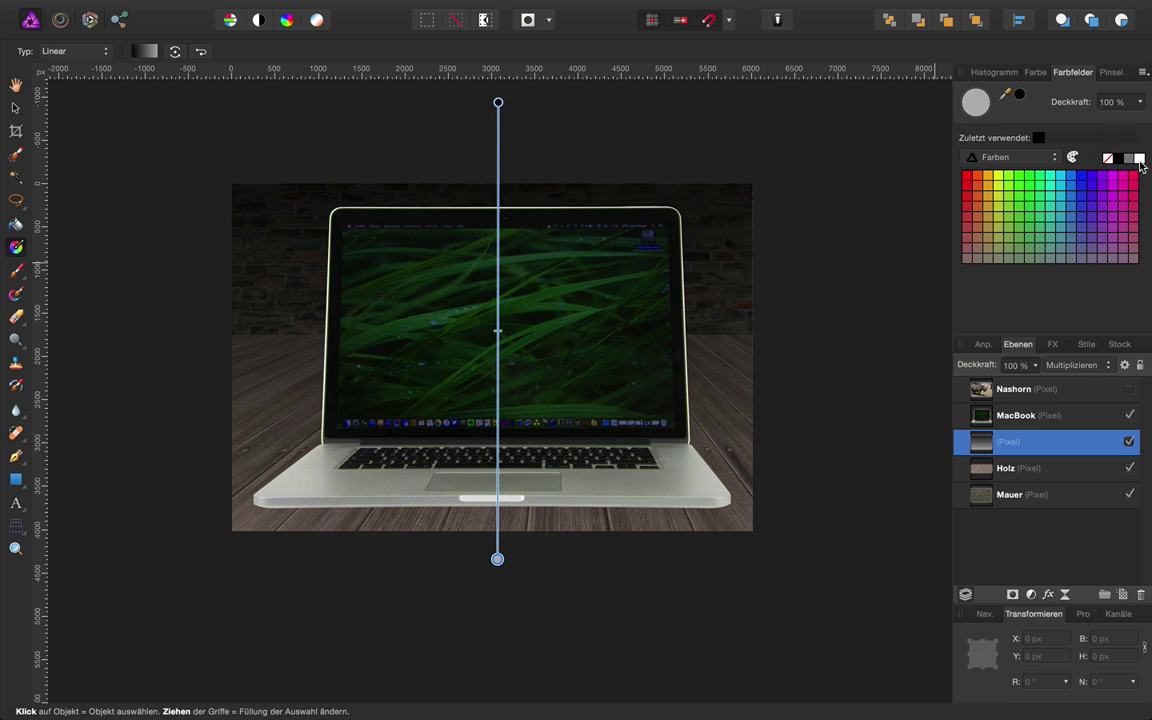
{"action": "left_click", "coordinate": [1139, 160]}
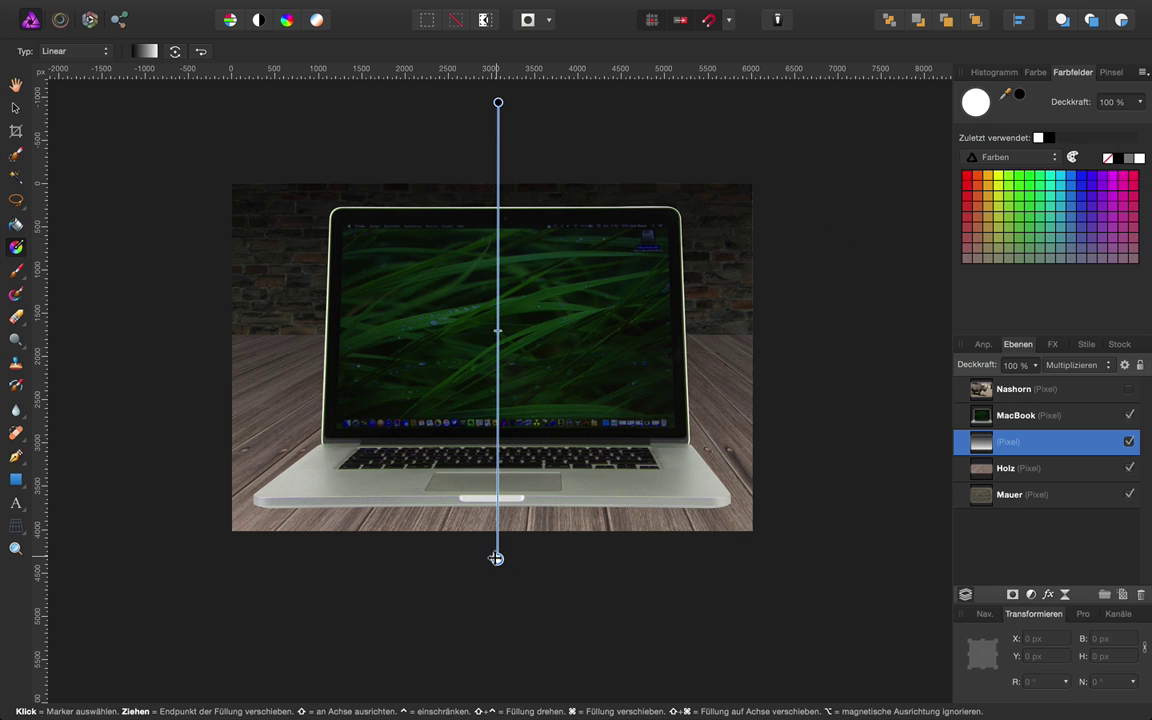
{"action": "mouse_move", "coordinate": [496, 559]}
{"action": "left_mouse_down"}
{"action": "mouse_move", "coordinate": [501, 636]}
{"action": "mouse_move", "coordinate": [499, 589]}
{"action": "left_mouse_up"}
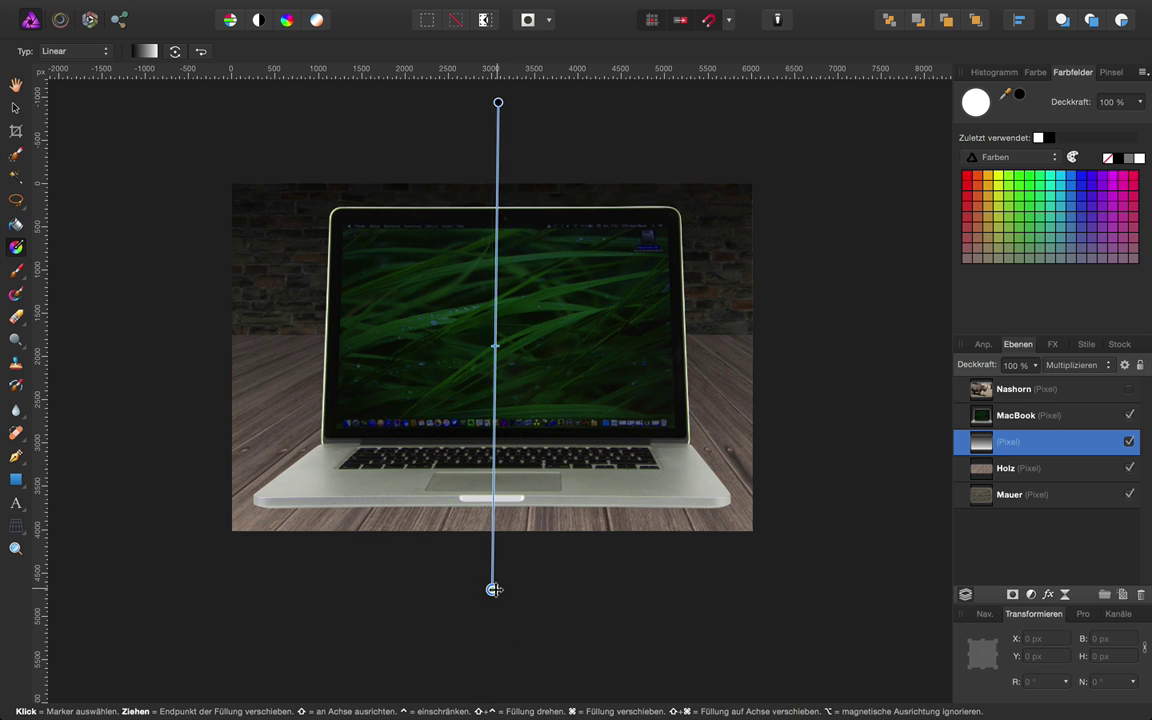
{"action": "key", "text": "v"}
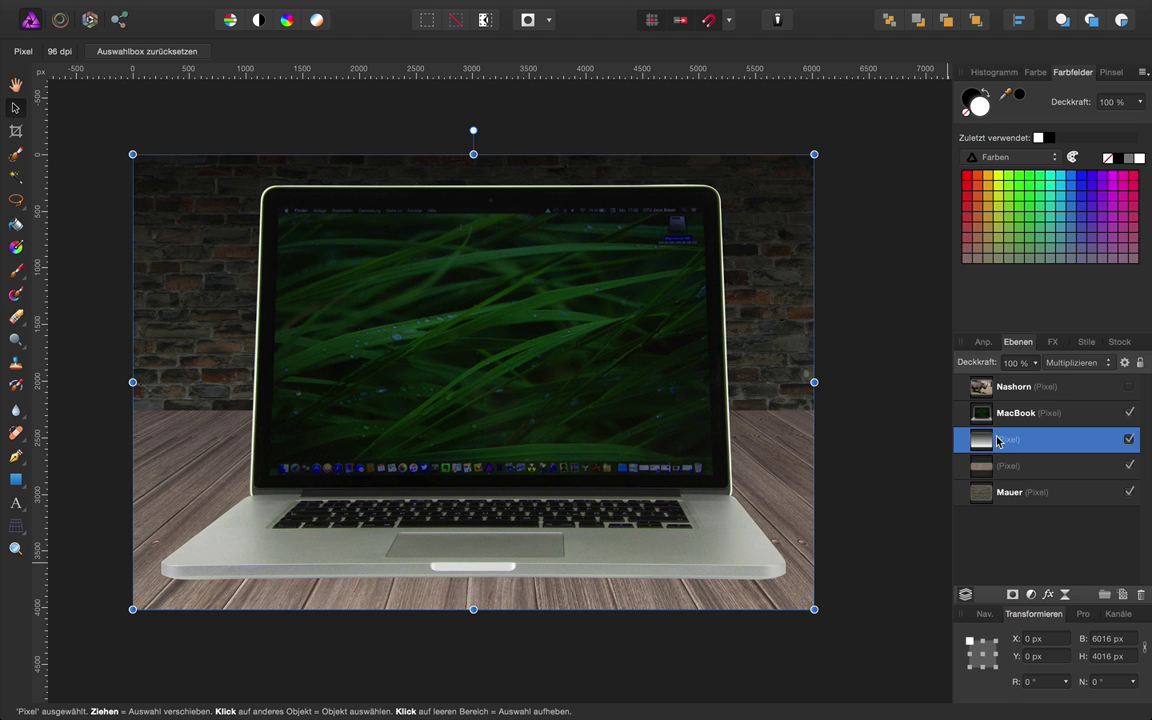
- Add a new pixel layer named 'Schatten MacBook'
{"action": "left_click", "coordinate": [1122, 597]}
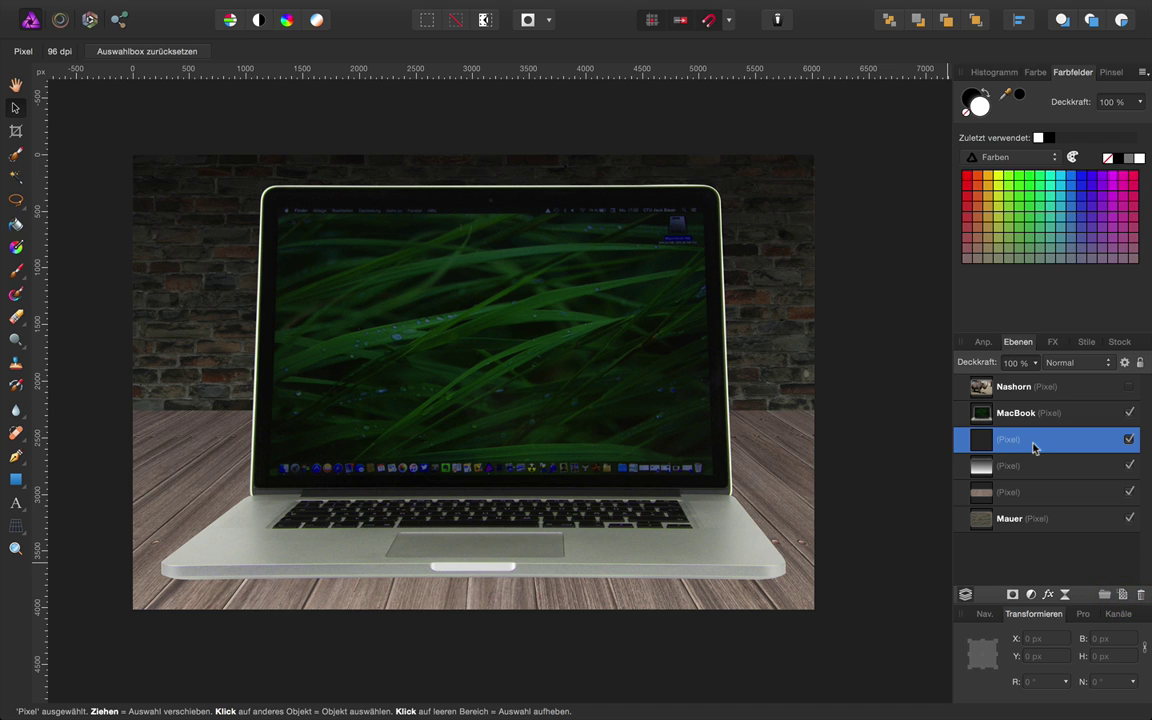
{"action": "double_click", "coordinate": [1016, 441]}
{"action": "type", "text": "Sch"}
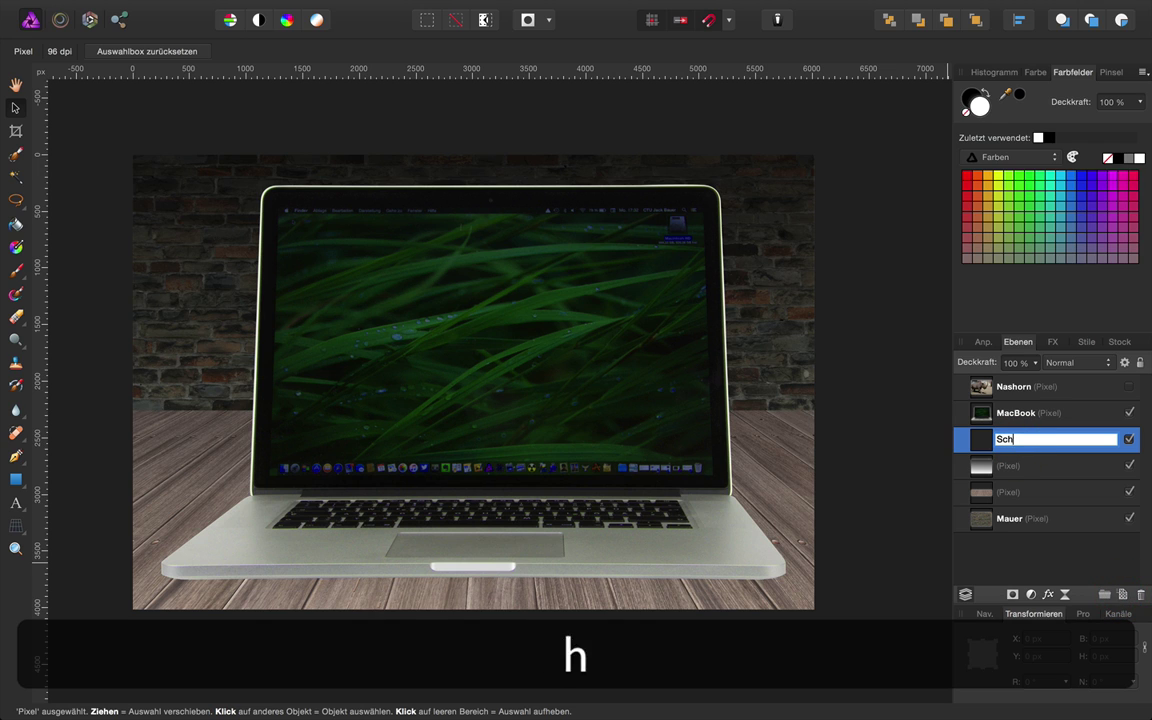
{"action": "type", "text": "atten Mac"}
{"action": "type", "text": "Book"}
{"action": "key", "text": "Return"}
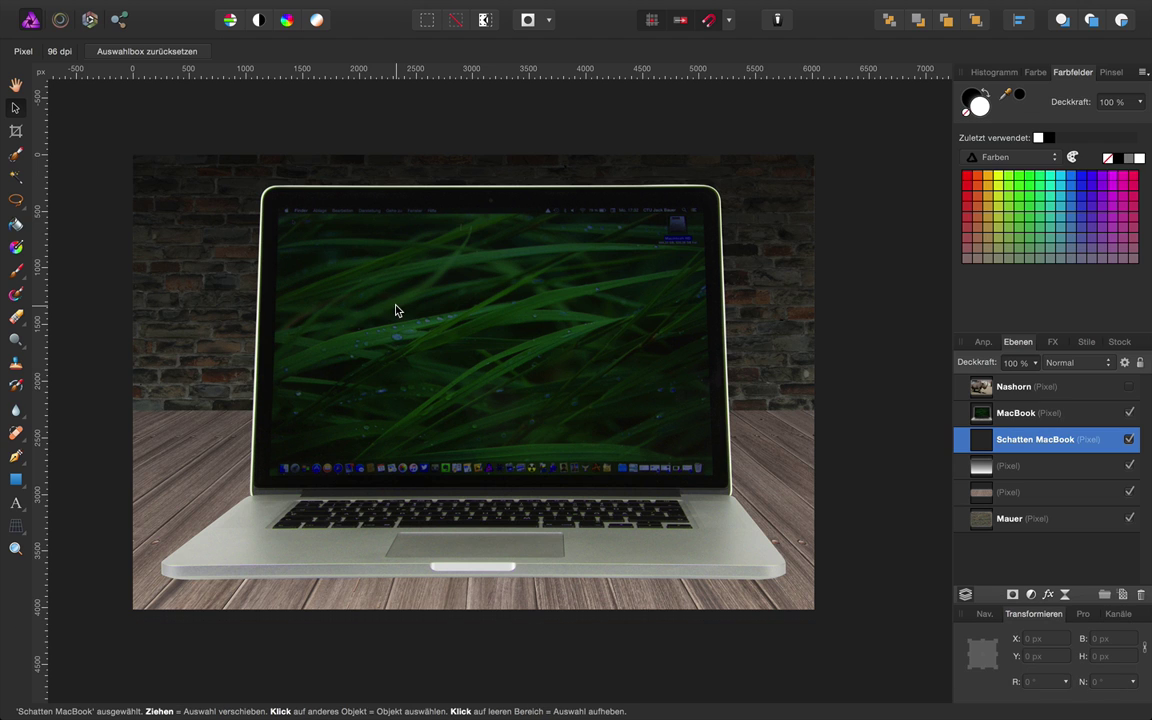
- Set the Paint Brush to 100 % opacity with a much wider brush width
{"action": "left_click", "coordinate": [17, 273]}
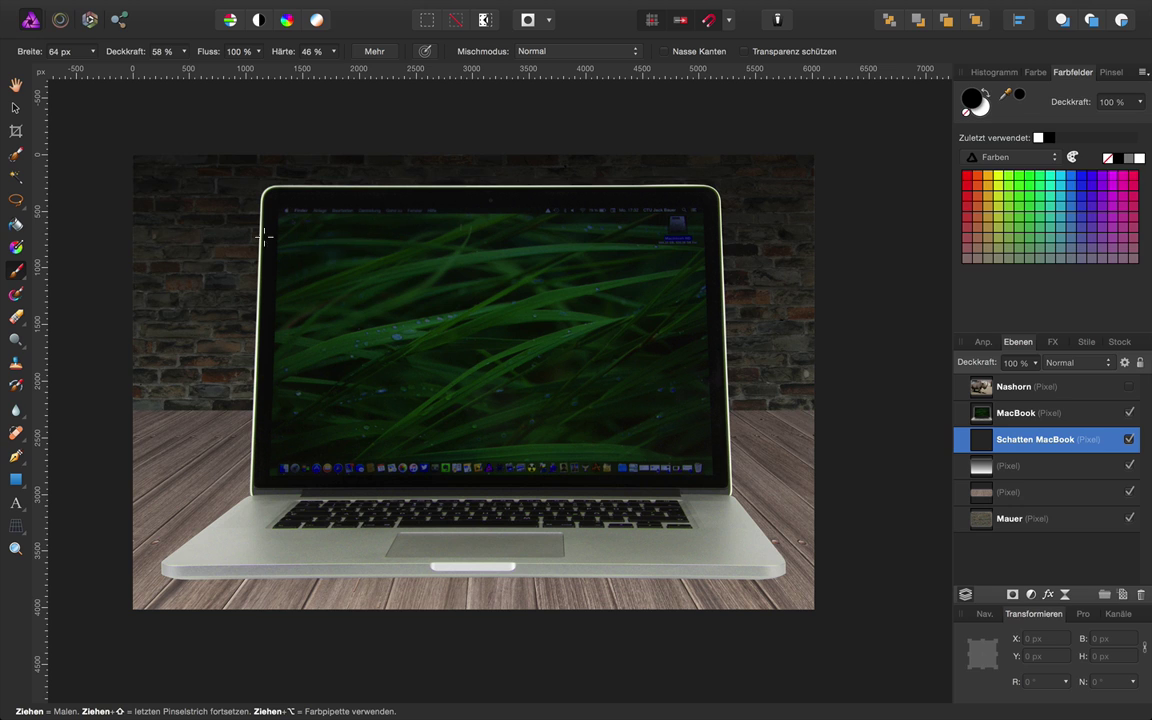
{"action": "left_click", "coordinate": [185, 57]}
{"action": "left_click_drag", "start_coordinate": [182, 72], "coordinate": [252, 78]}
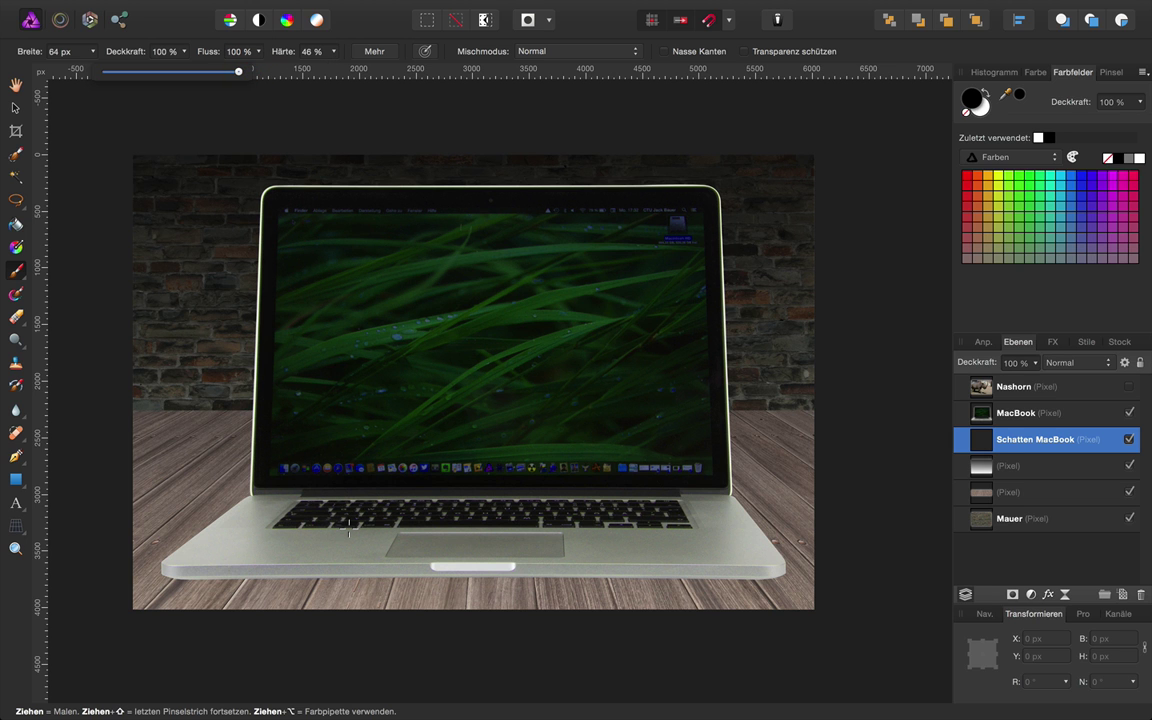
{"action": "scroll", "coordinate": [350, 530], "scroll_direction": "up", "scroll_amount": 2}
{"action": "scroll", "coordinate": [350, 528], "scroll_direction": "up", "scroll_amount": 2}
{"action": "scroll", "coordinate": [350, 526], "scroll_direction": "up", "scroll_amount": 2}
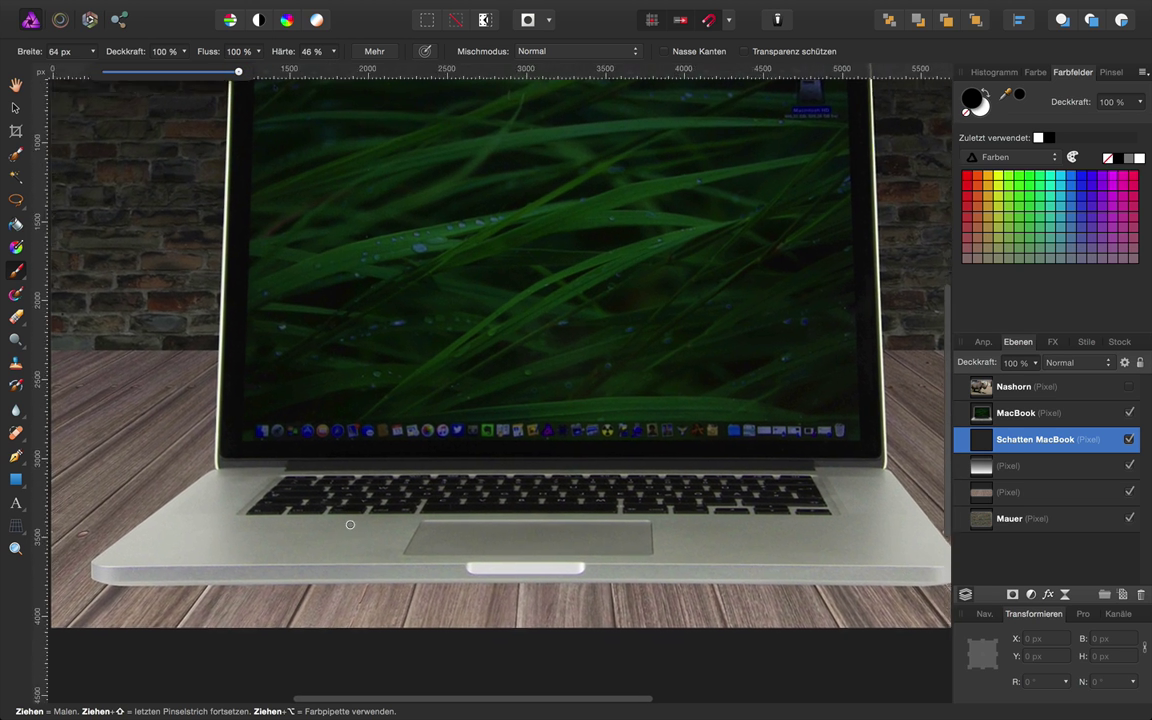
{"action": "scroll", "coordinate": [350, 524], "scroll_direction": "up", "scroll_amount": 2}
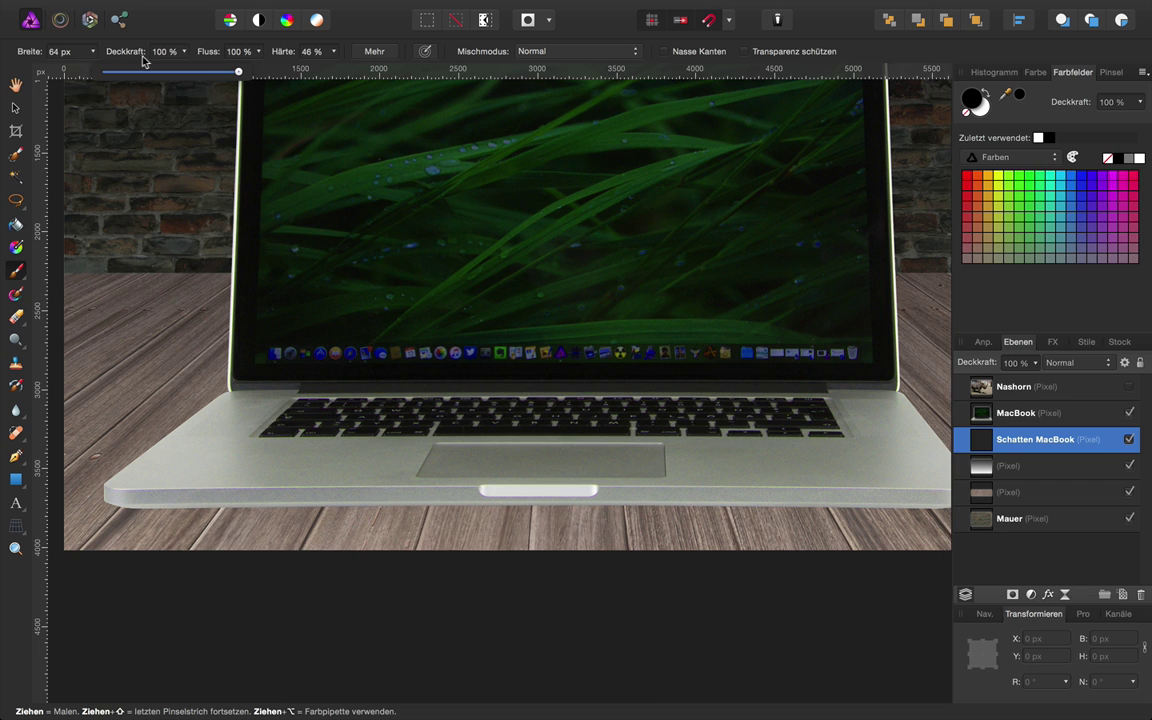
{"action": "left_click", "coordinate": [92, 51]}
{"action": "left_click_drag", "start_coordinate": [89, 72], "coordinate": [111, 75]}
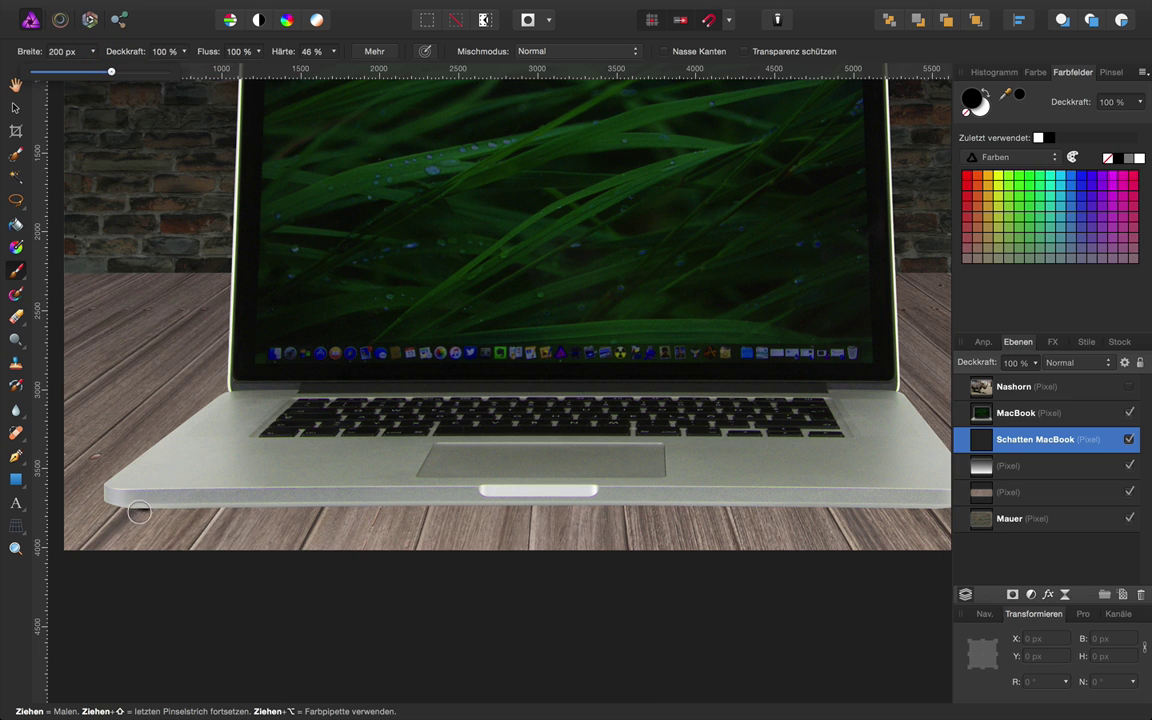
- Paint a dark shadow along the MacBook's bottom edge and up its right side
{"action": "left_click_drag", "start_coordinate": [139, 512], "coordinate": [119, 507]}
{"action": "left_click", "coordinate": [117, 507]}
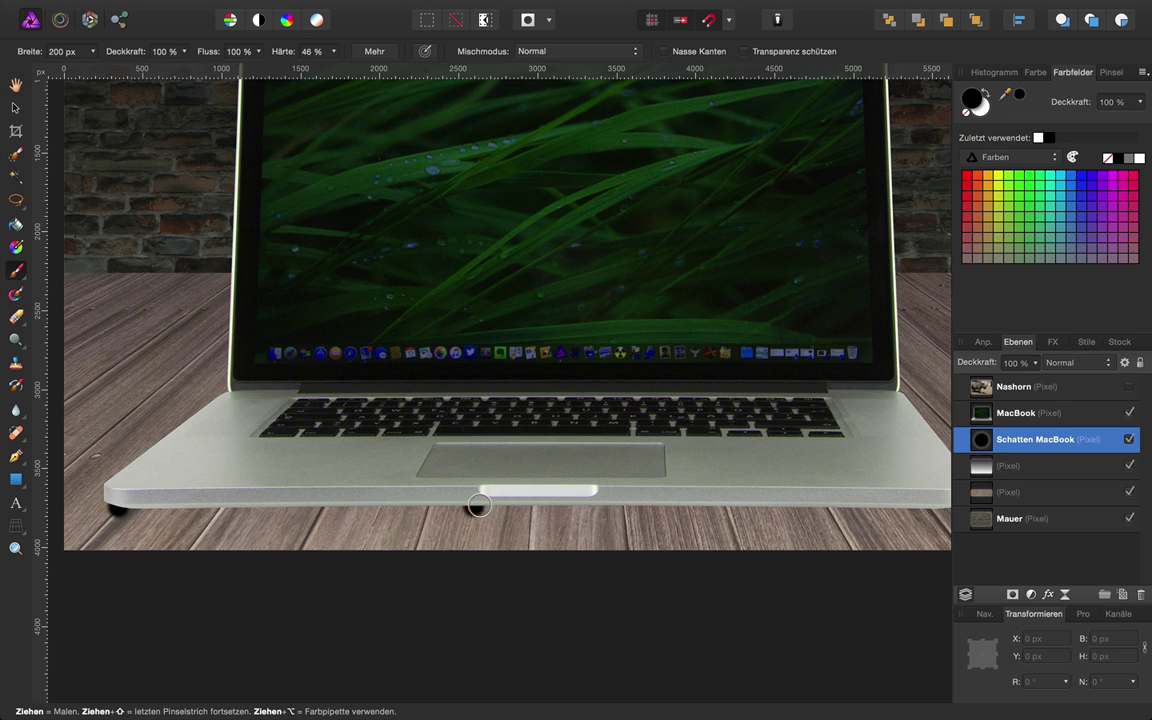
{"action": "scroll", "coordinate": [836, 486], "scroll_direction": "right", "scroll_amount": 5}
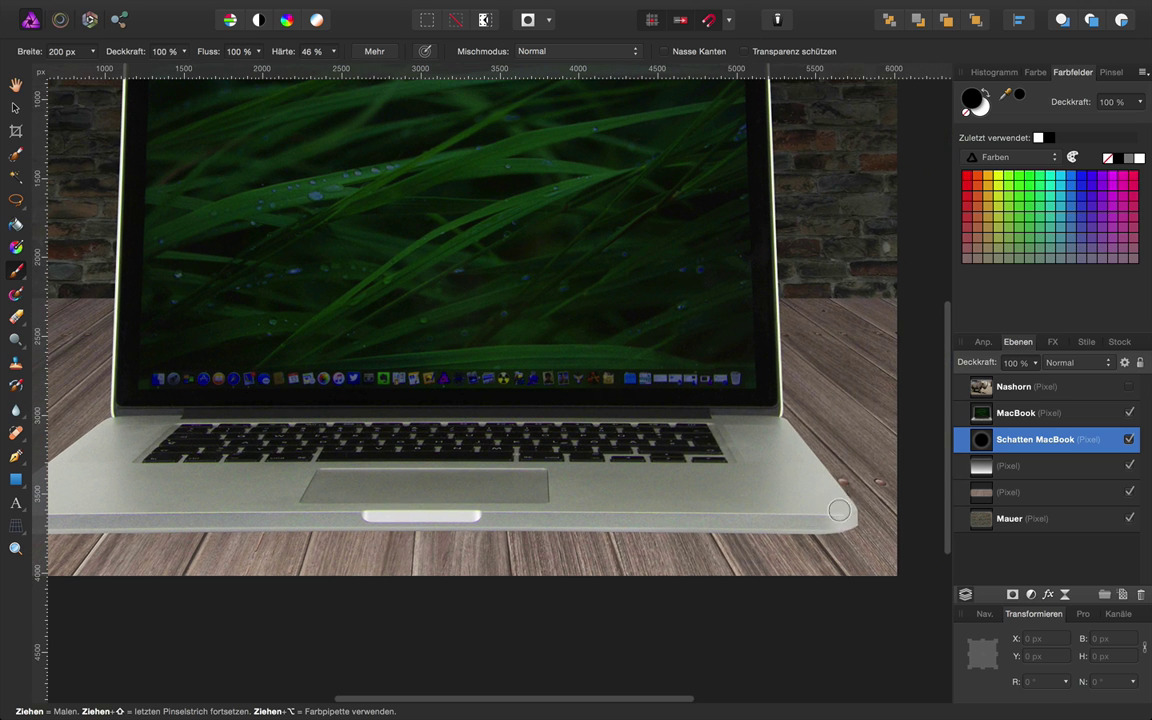
{"action": "left_click", "coordinate": [857, 529]}
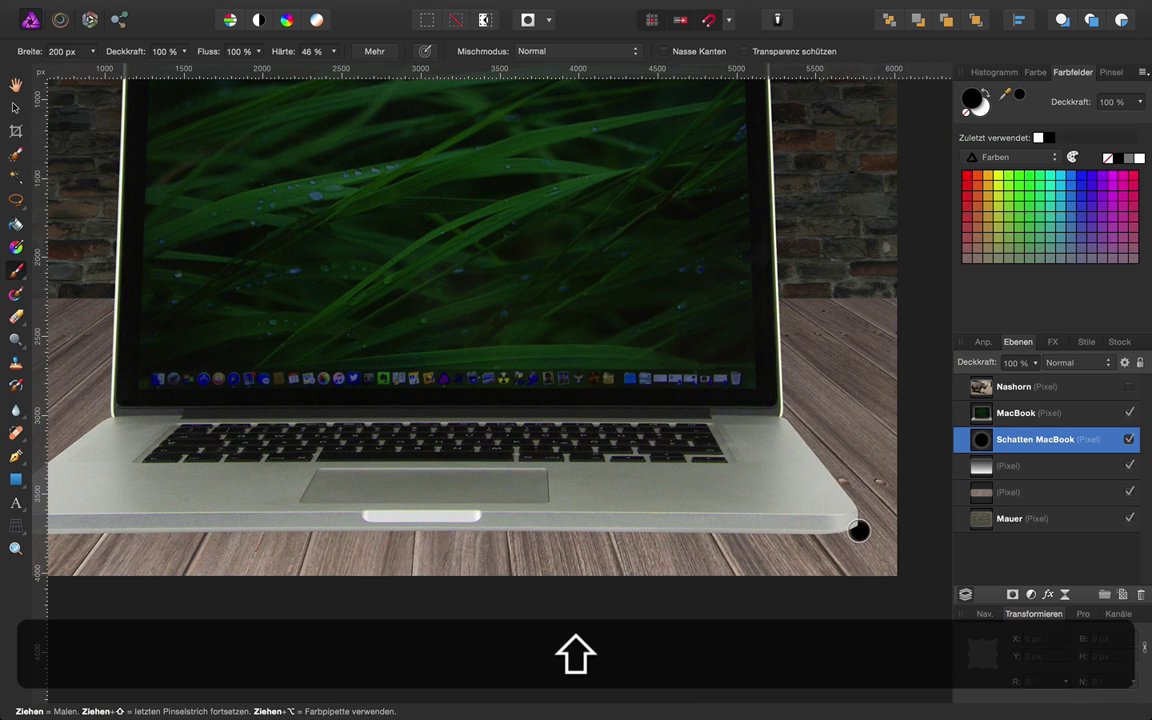
{"action": "left_click", "coordinate": [857, 529], "text": "shift"}
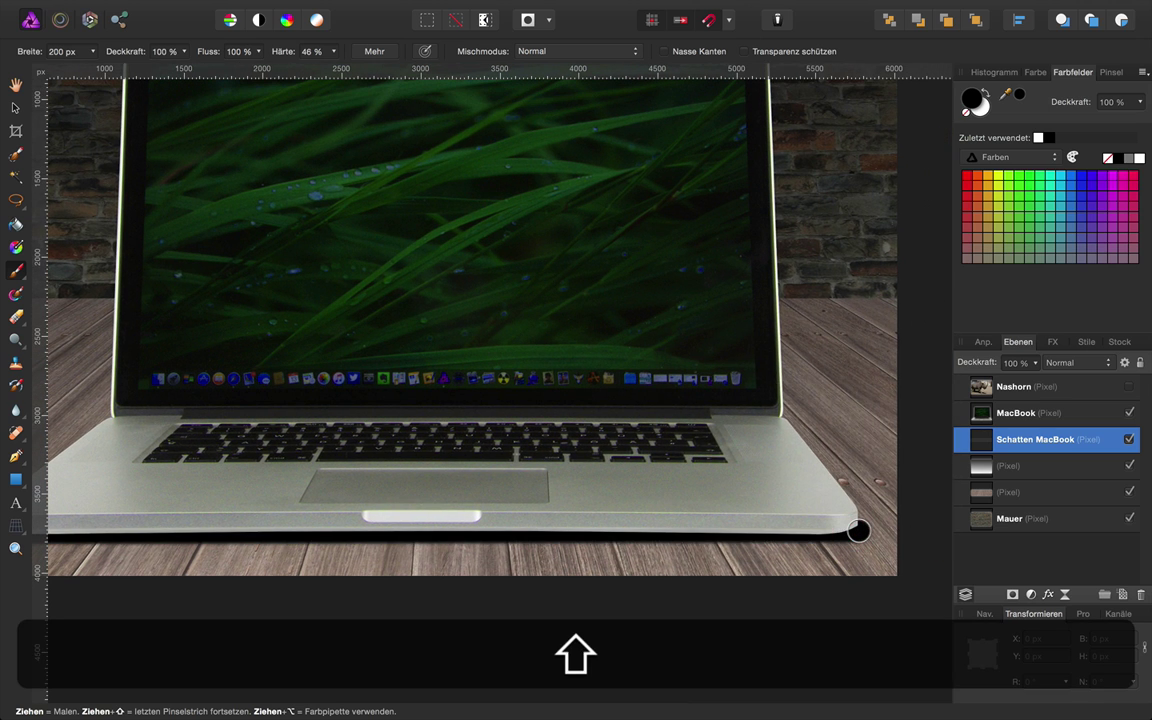
{"action": "left_click", "coordinate": [790, 430], "text": "shift"}
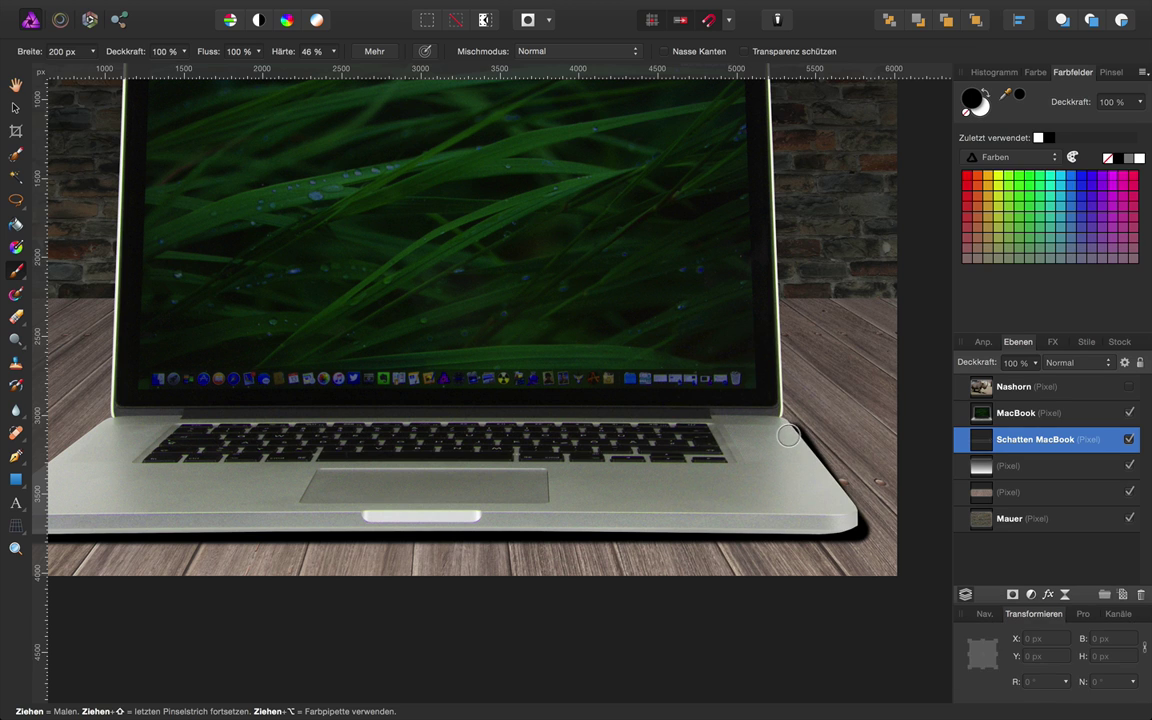
{"action": "scroll", "coordinate": [790, 432], "scroll_direction": "down", "scroll_amount": 1}
{"action": "scroll", "coordinate": [788, 437], "scroll_direction": "down", "scroll_amount": 2}
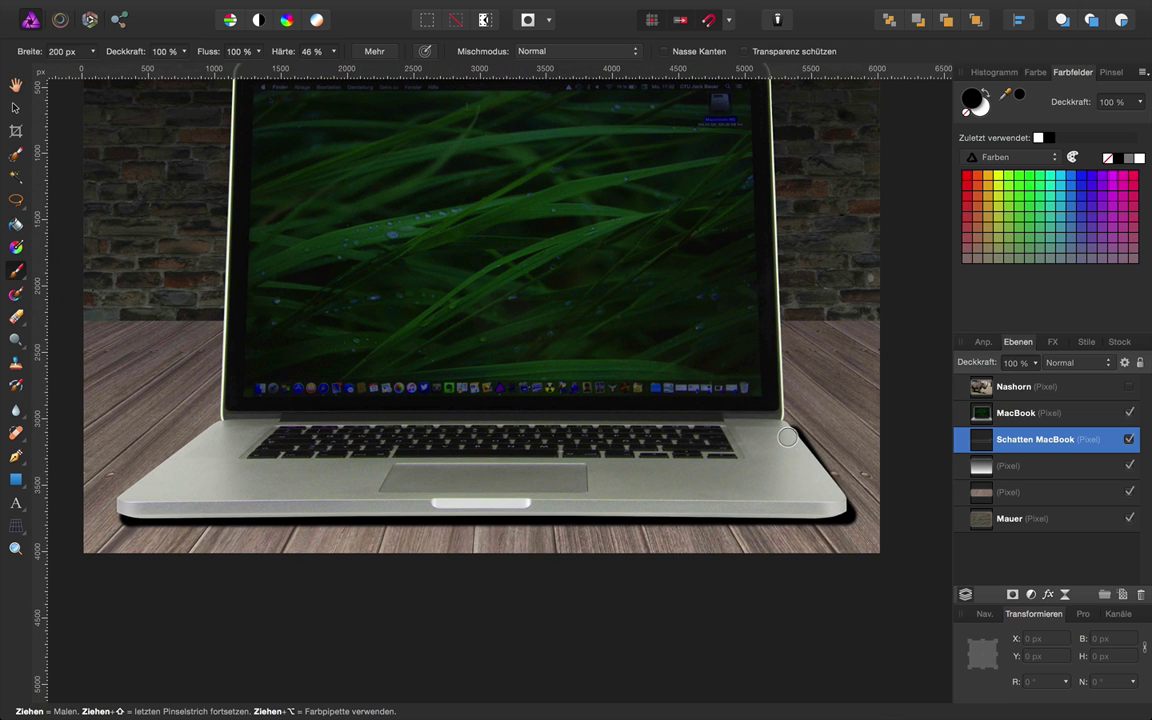
{"action": "scroll", "coordinate": [765, 370], "scroll_direction": "down", "scroll_amount": 1}
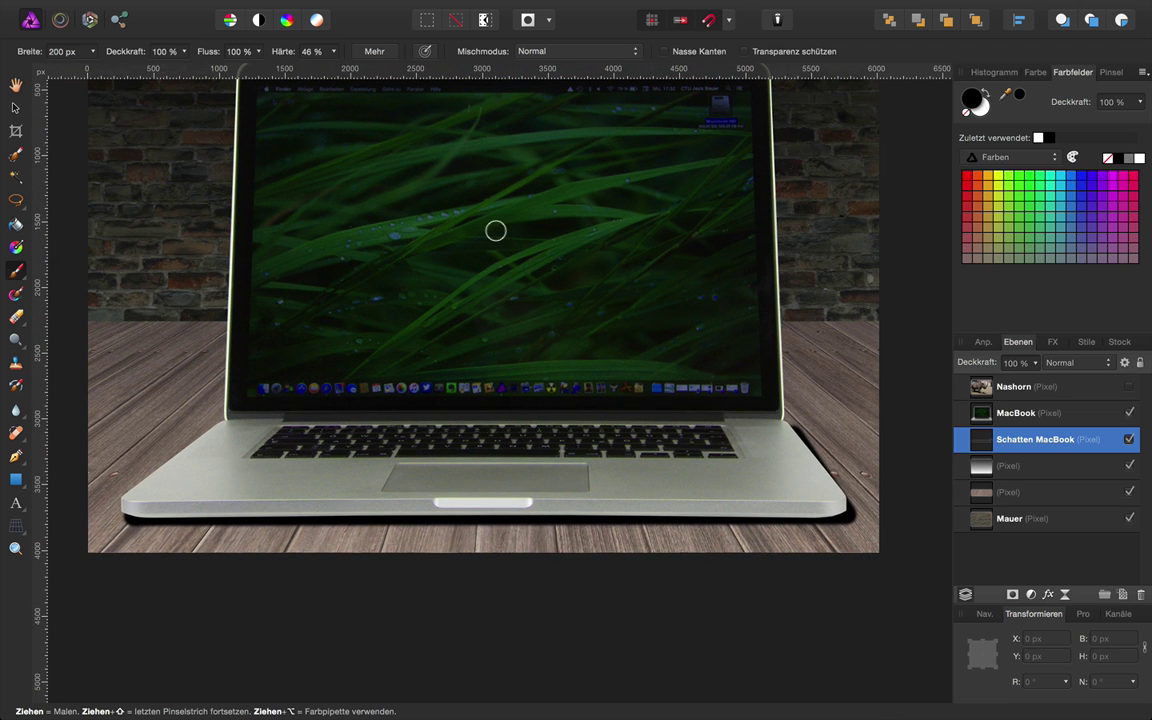
{"action": "left_click", "coordinate": [15, 107]}
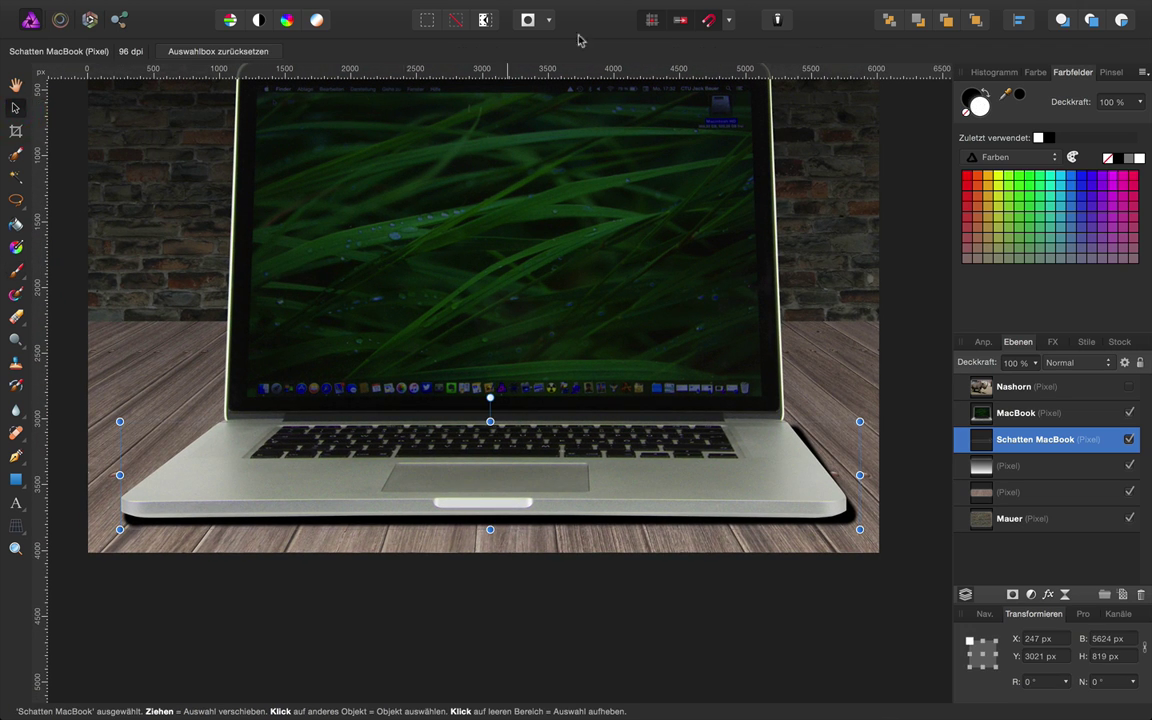
{"action": "mouse_move", "coordinate": [594, 3]}
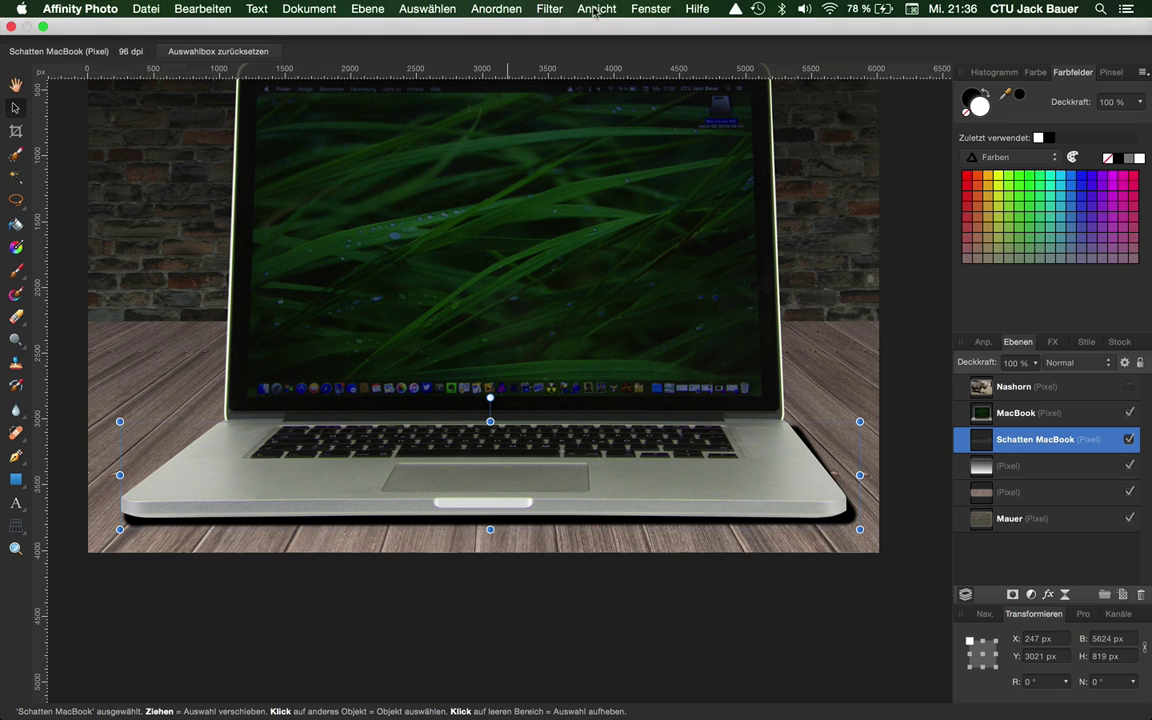
- Blur the shadow layer with a 62.7 px Gaussian blur, then show the Nashorn layer
{"action": "left_click", "coordinate": [549, 8]}
{"action": "mouse_move", "coordinate": [573, 53]}
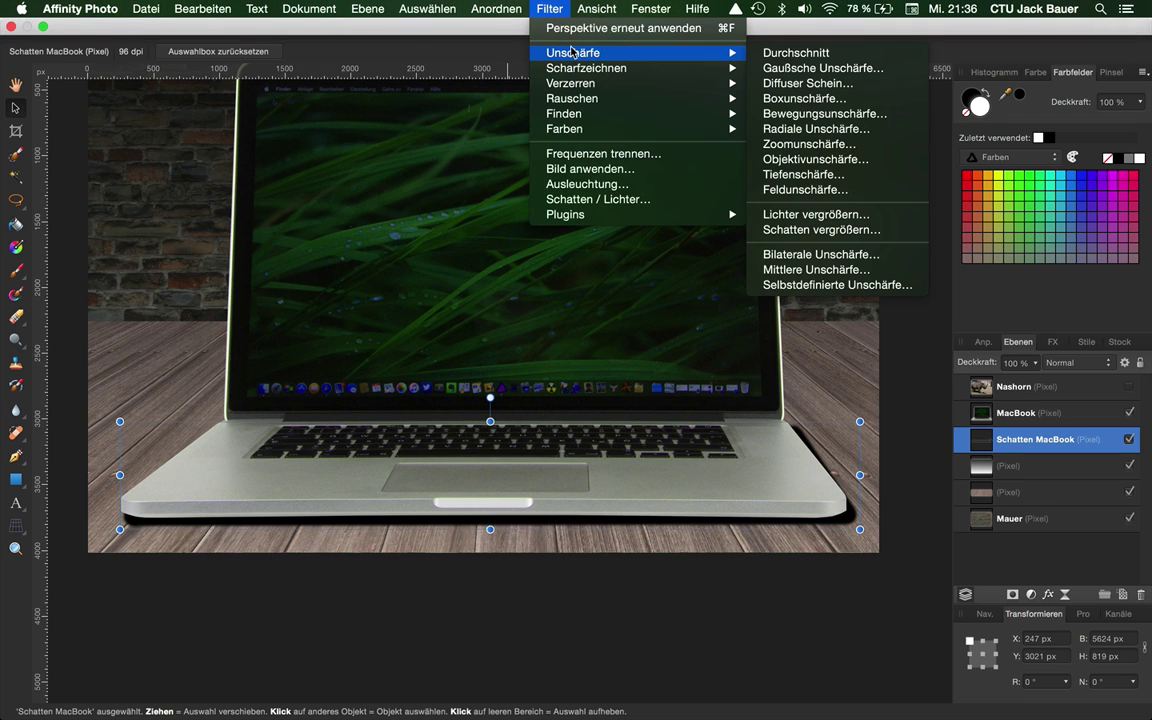
{"action": "left_click", "coordinate": [785, 72]}
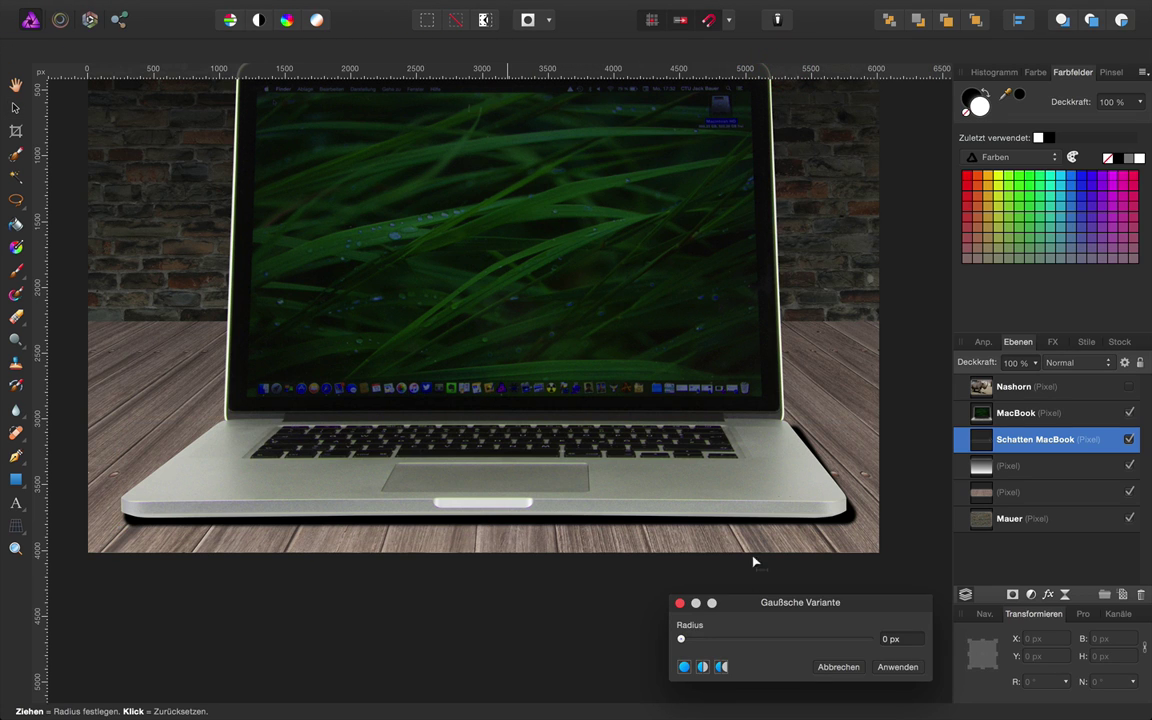
{"action": "left_click_drag", "start_coordinate": [681, 641], "coordinate": [855, 640]}
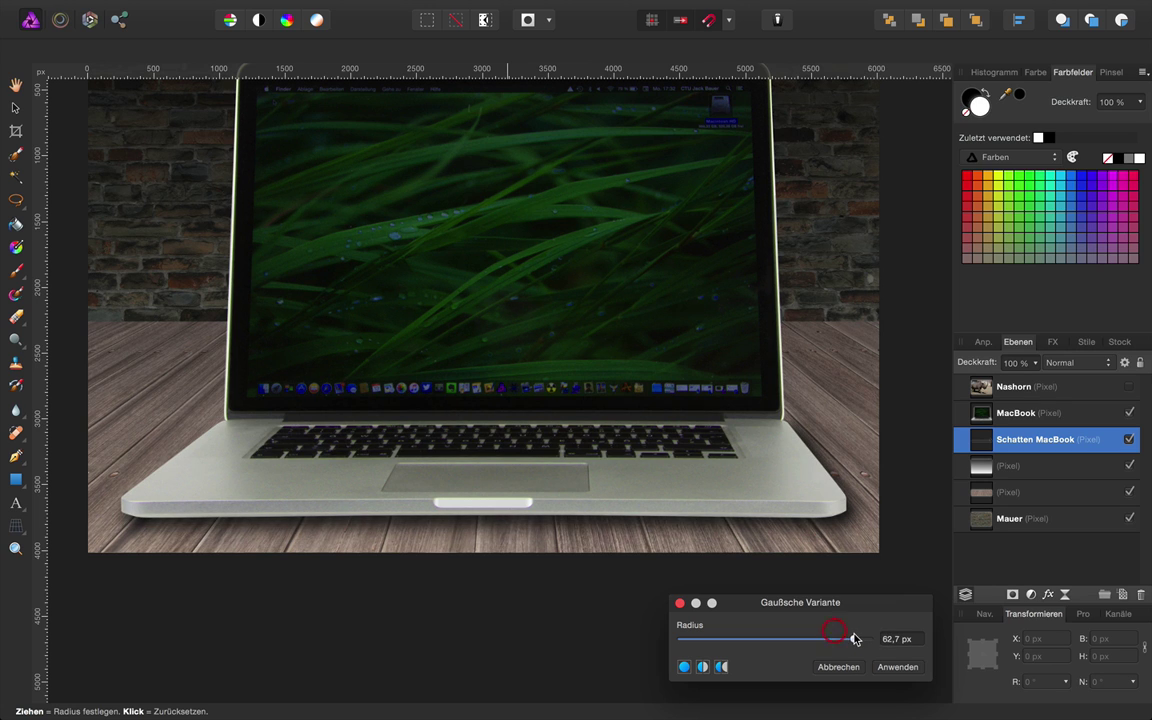
{"action": "left_click", "coordinate": [900, 667]}
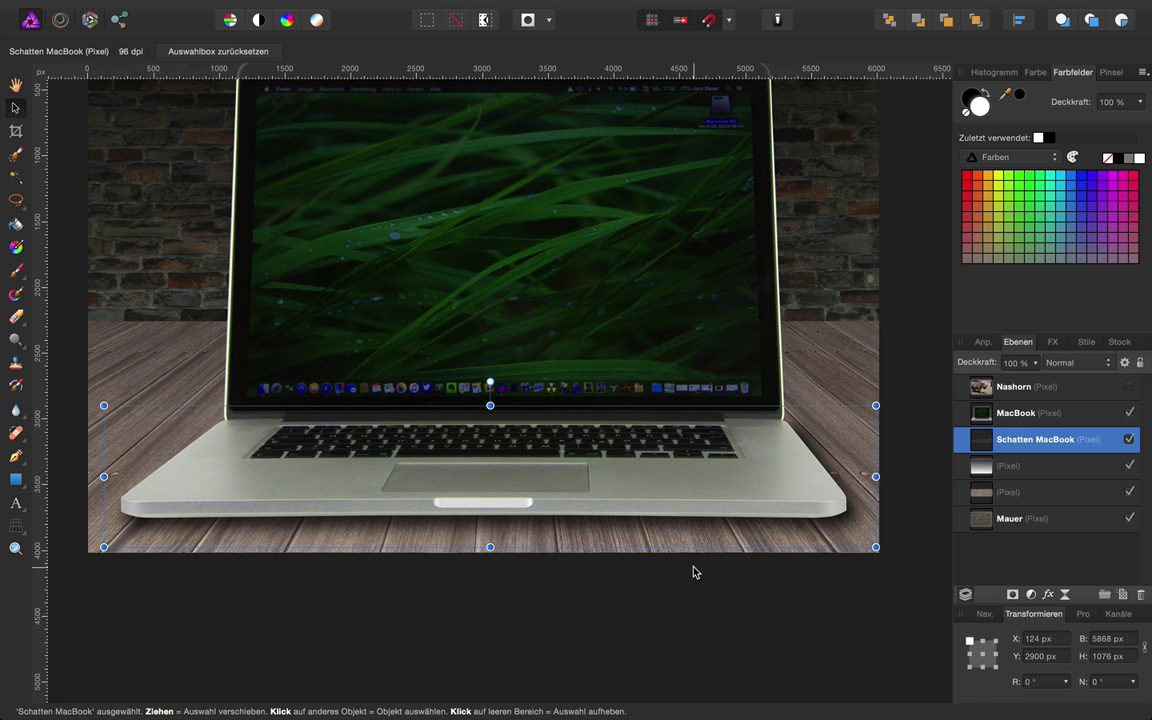
{"action": "left_click", "coordinate": [1129, 386]}
- Select the Nashorn layer and lower its opacity to about 27 %
{"action": "left_click", "coordinate": [1100, 388]}
{"action": "scroll", "coordinate": [776, 405], "scroll_direction": "up", "scroll_amount": 3}
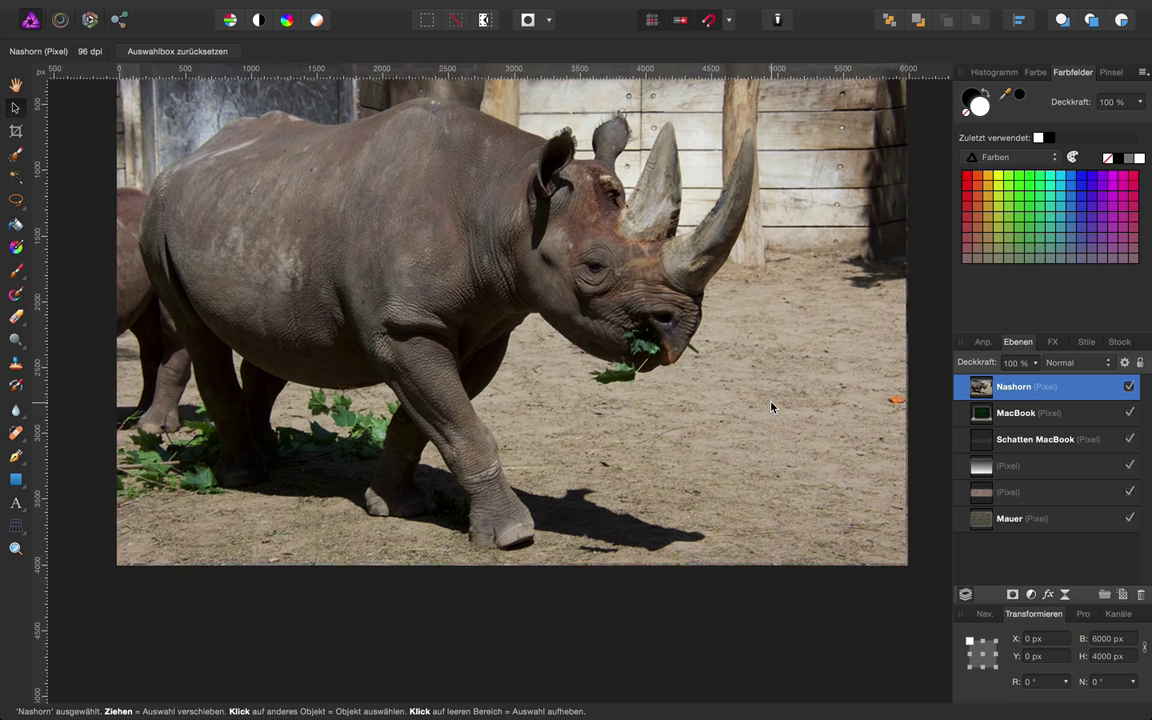
{"action": "scroll", "coordinate": [776, 405], "scroll_direction": "left", "scroll_amount": 2}
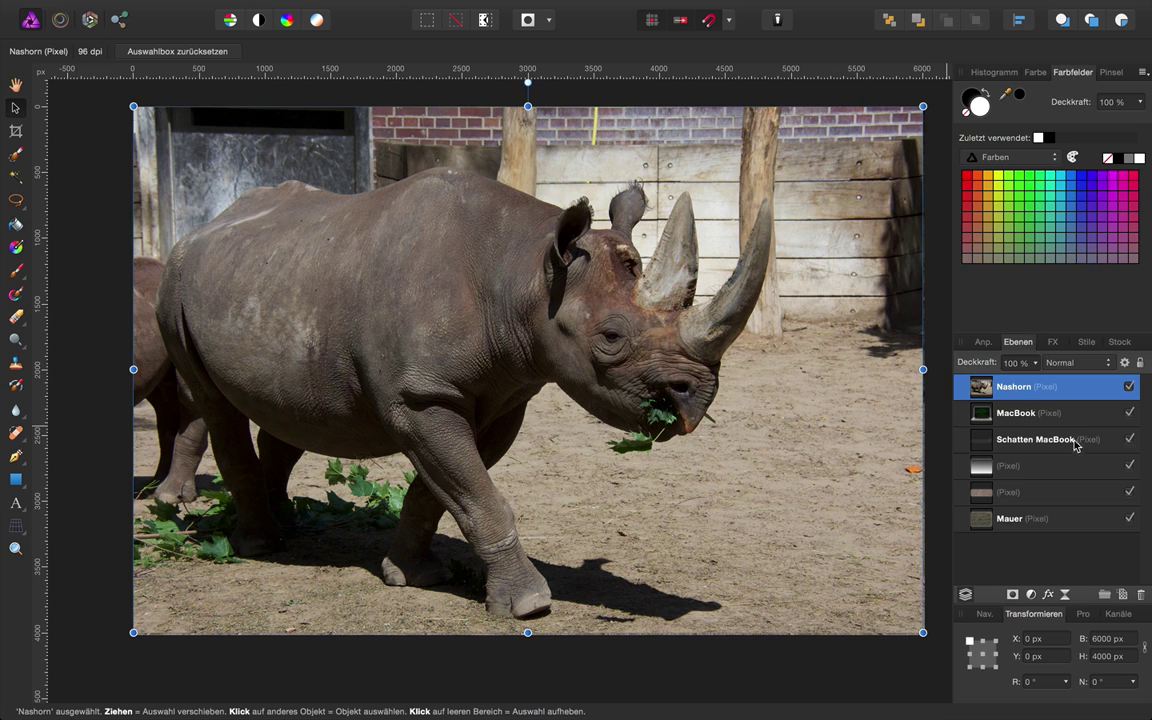
{"action": "left_click", "coordinate": [1035, 362]}
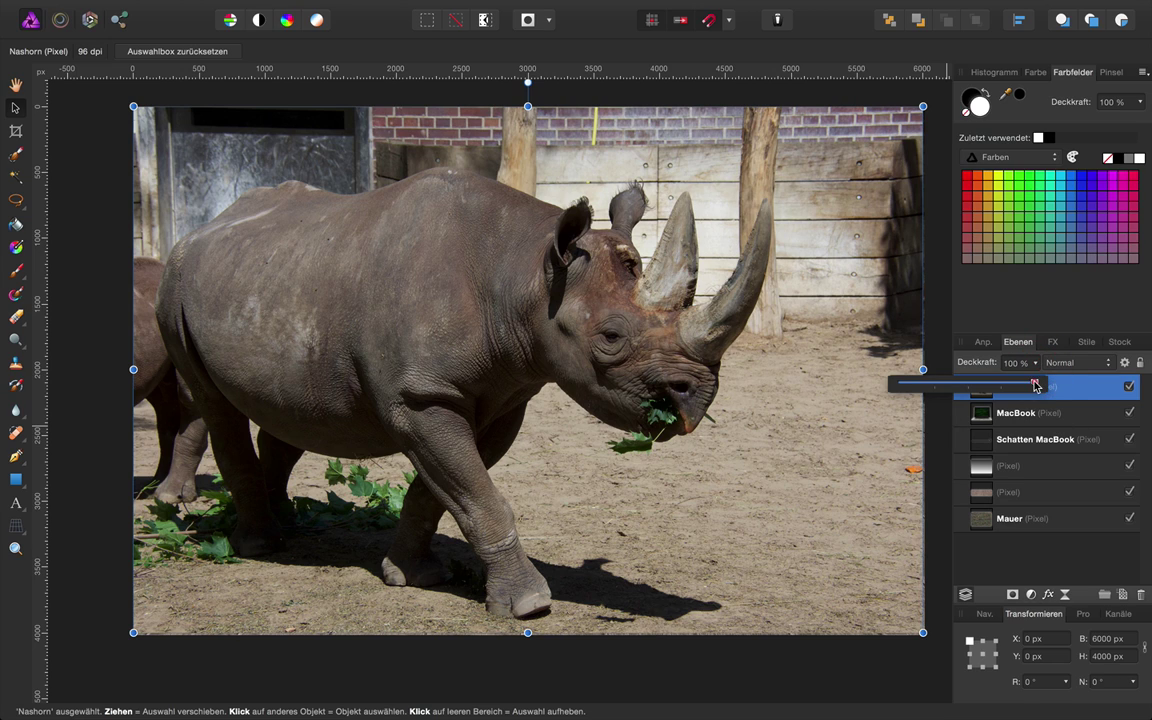
{"action": "left_click_drag", "start_coordinate": [1040, 386], "coordinate": [938, 390]}
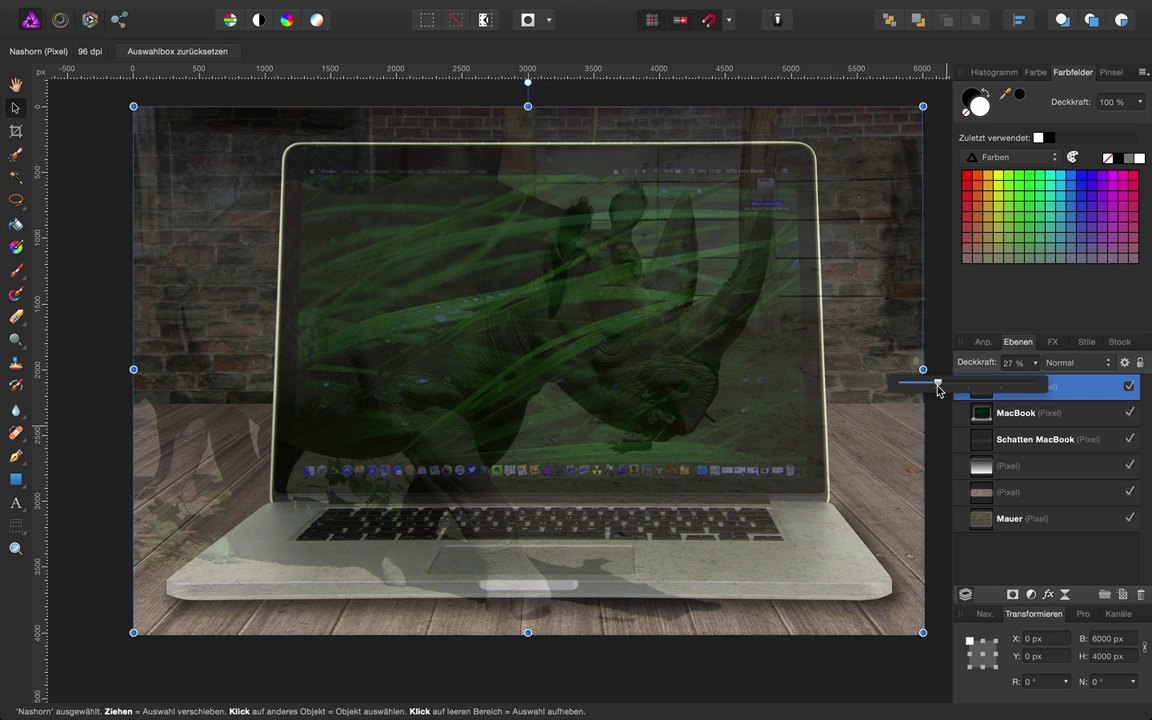
{"action": "left_click_drag", "start_coordinate": [937, 390], "coordinate": [939, 390]}
- Scale the rhino to 5063 × 3375.3 px over the MacBook screen and restore 100 % opacity
{"action": "left_click_drag", "start_coordinate": [922, 632], "coordinate": [614, 461]}
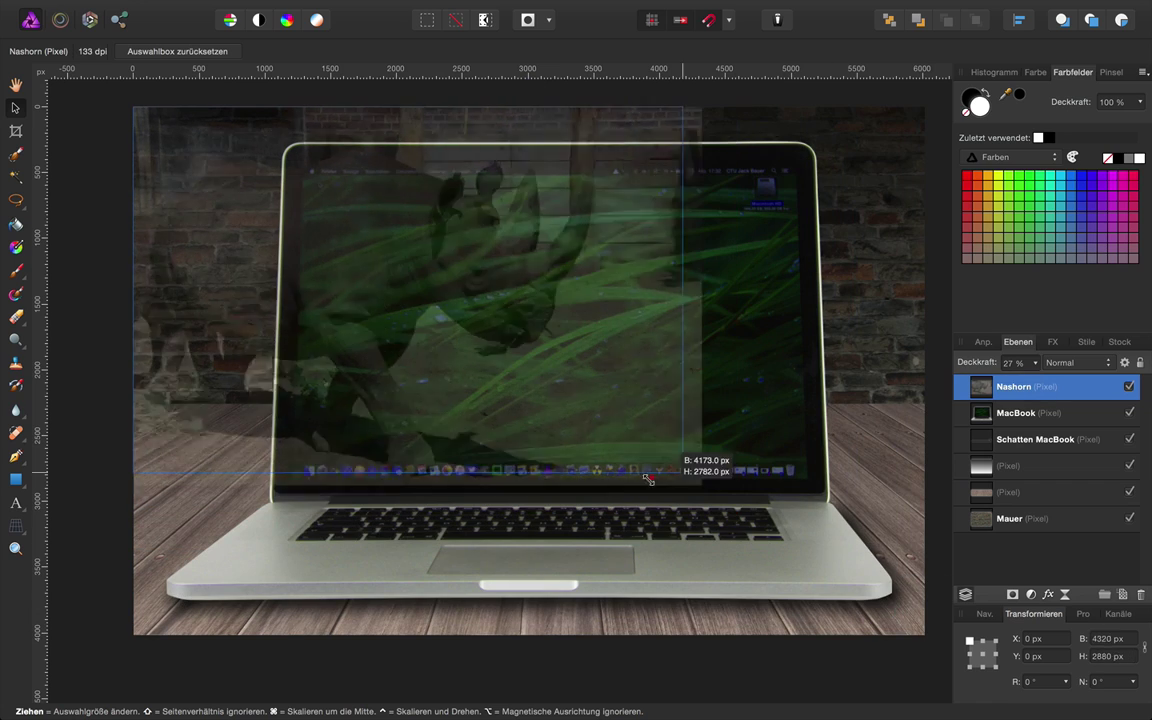
{"action": "left_click_drag", "start_coordinate": [355, 303], "coordinate": [515, 352]}
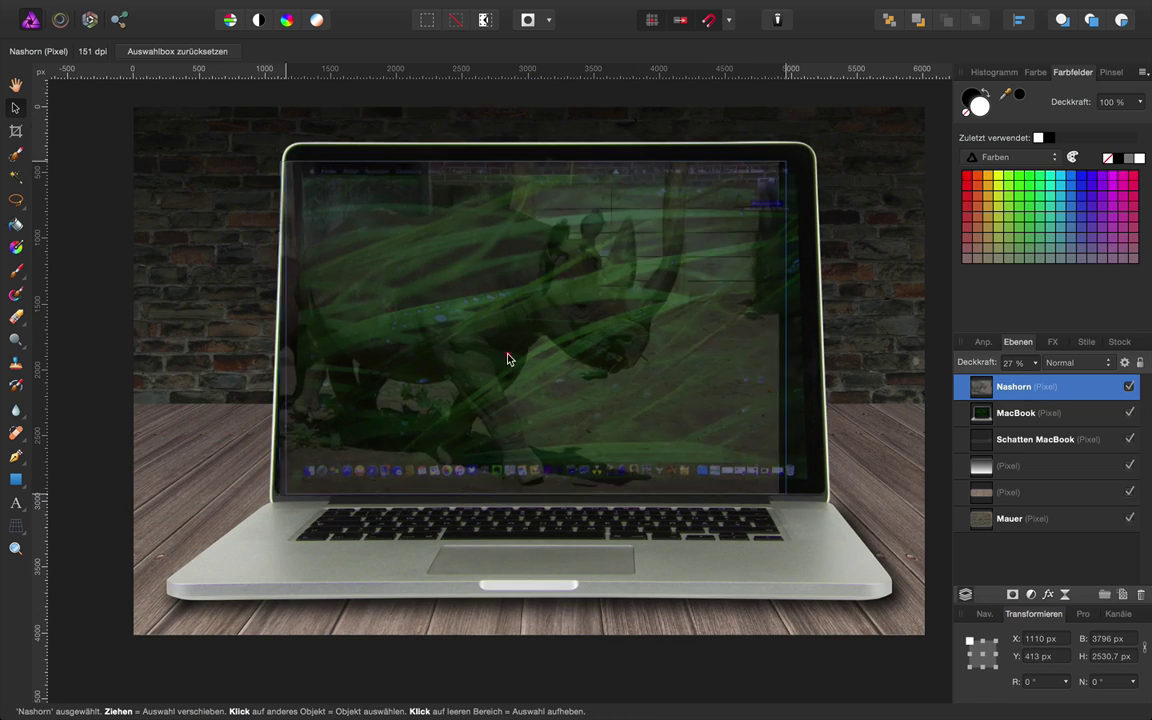
{"action": "scroll", "coordinate": [514, 352], "scroll_direction": "right", "scroll_amount": 5}
{"action": "scroll", "coordinate": [514, 352], "scroll_direction": "down", "scroll_amount": 1}
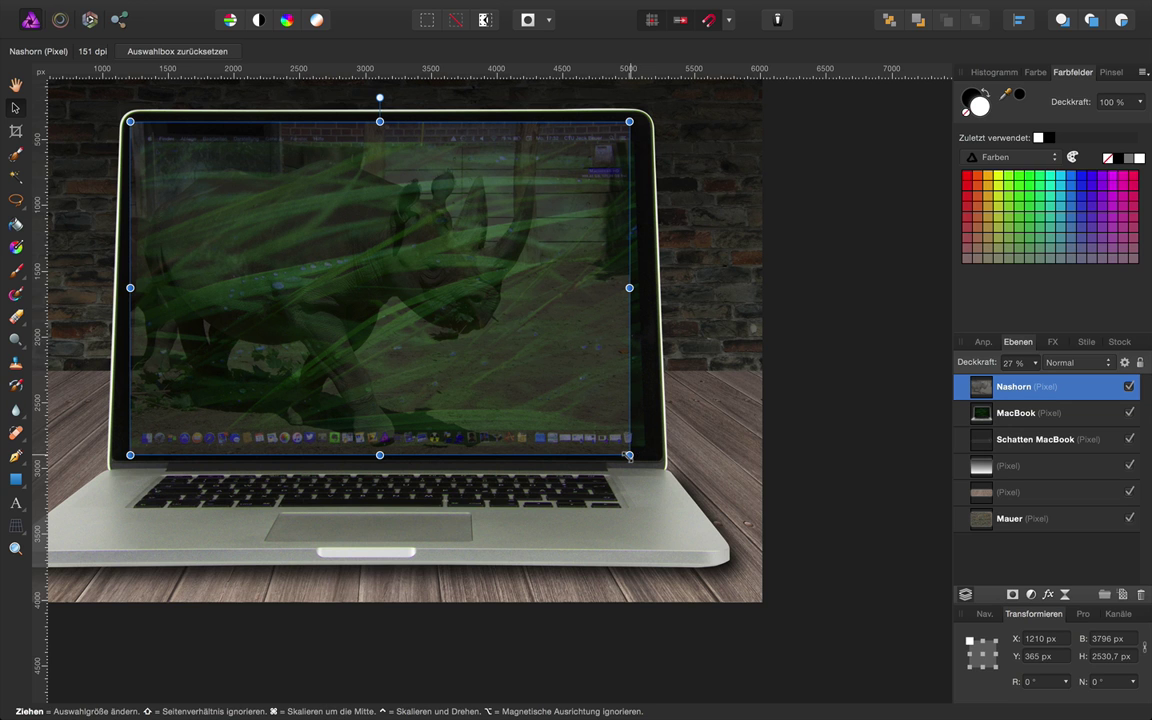
{"action": "mouse_move", "coordinate": [628, 451]}
{"action": "left_mouse_down"}
{"action": "mouse_move", "coordinate": [707, 494]}
{"action": "mouse_move", "coordinate": [738, 527]}
{"action": "left_mouse_up"}
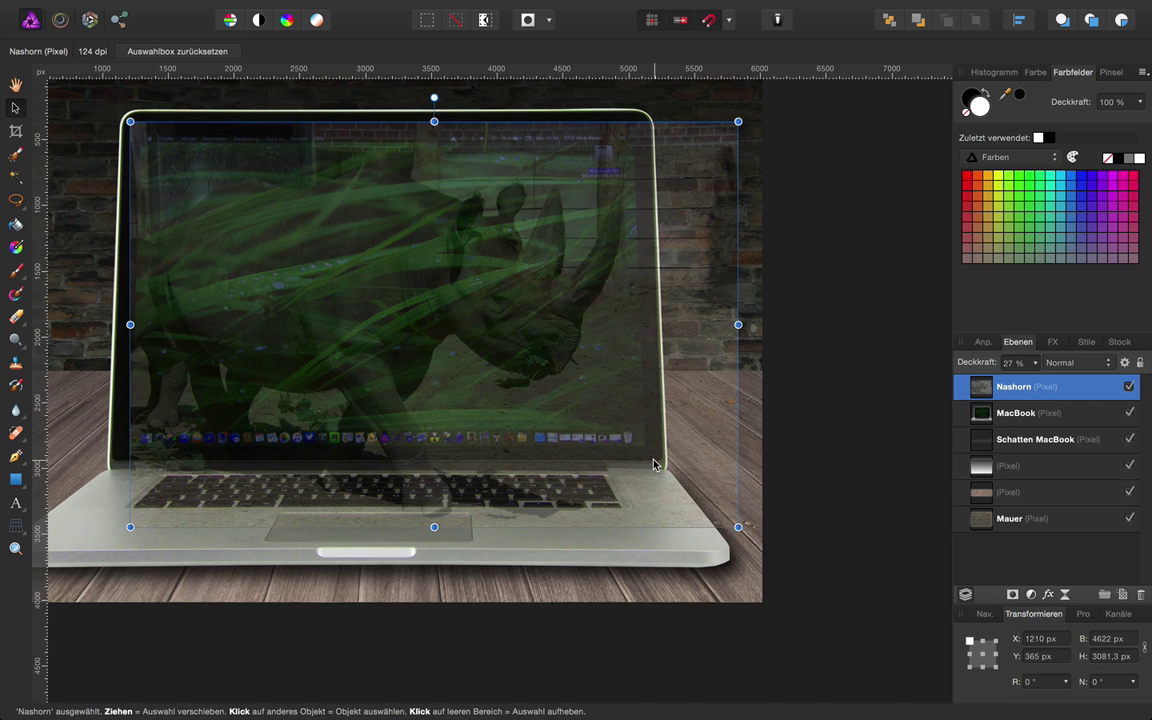
{"action": "left_click_drag", "start_coordinate": [404, 348], "coordinate": [399, 330]}
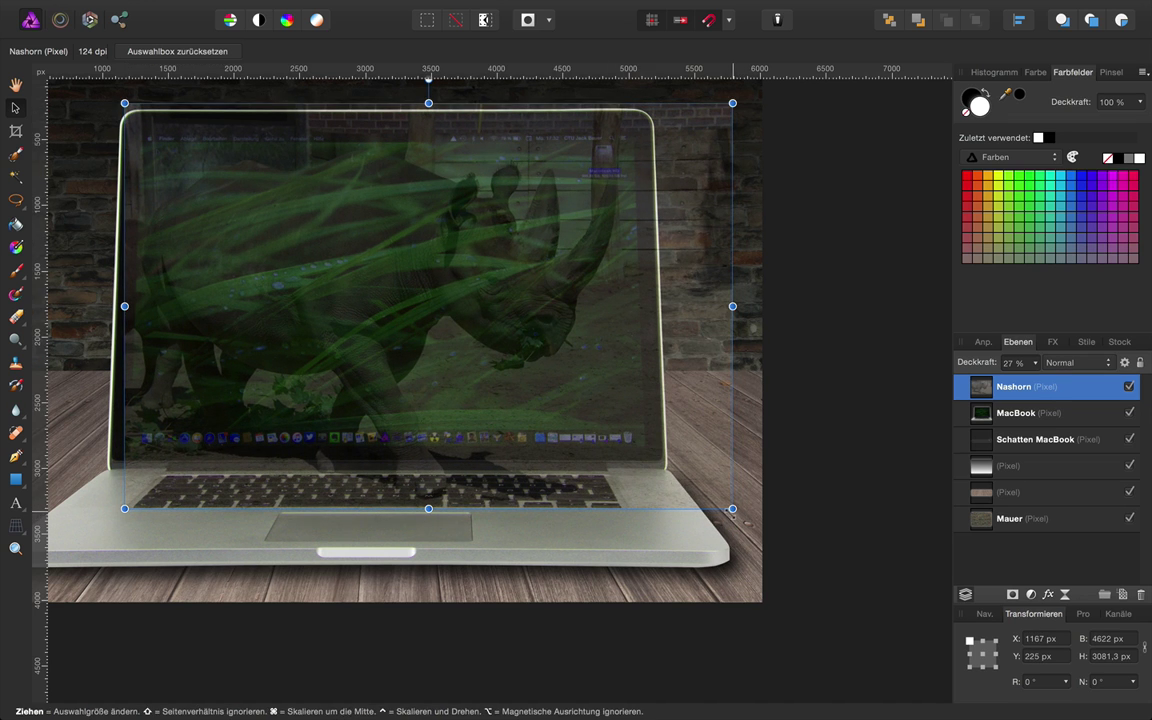
{"action": "left_click_drag", "start_coordinate": [732, 509], "coordinate": [790, 547]}
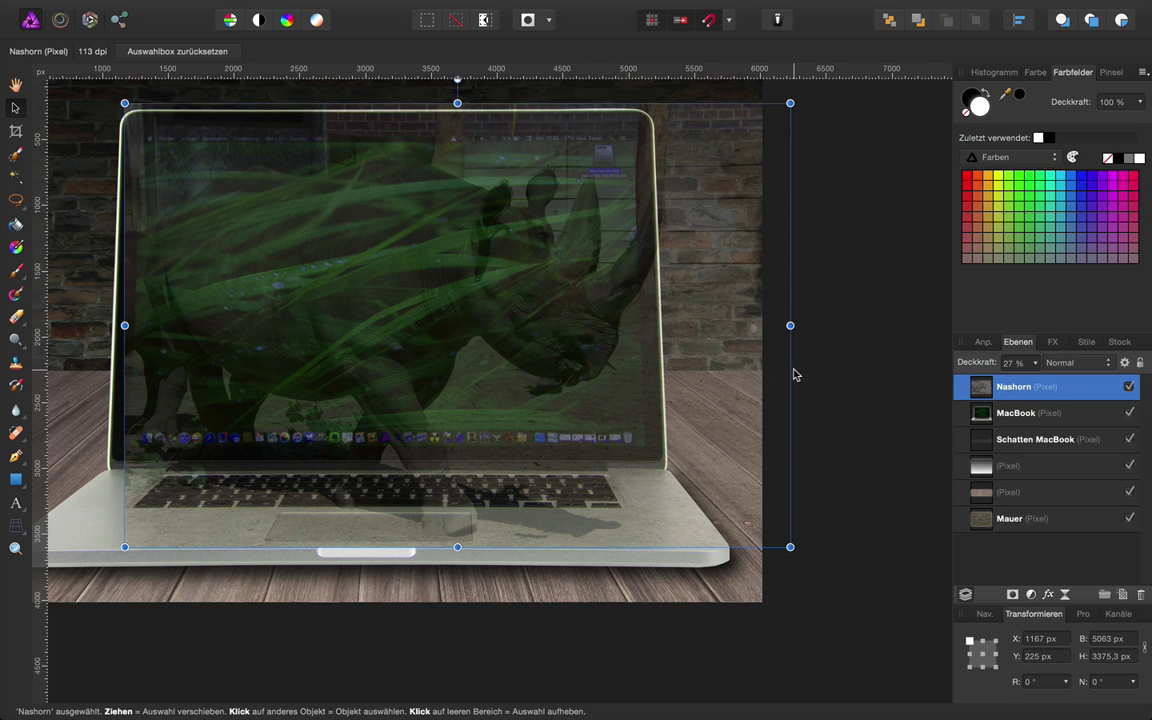
{"action": "left_click", "coordinate": [1036, 364]}
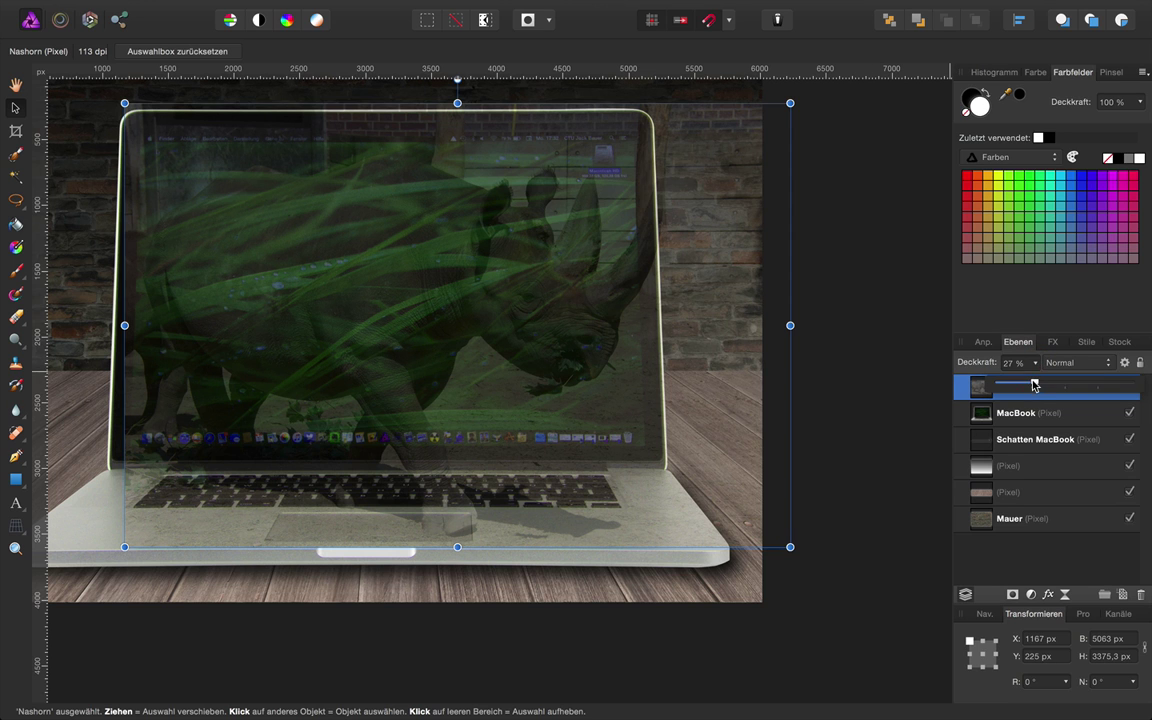
{"action": "left_click_drag", "start_coordinate": [1035, 386], "coordinate": [1131, 385]}
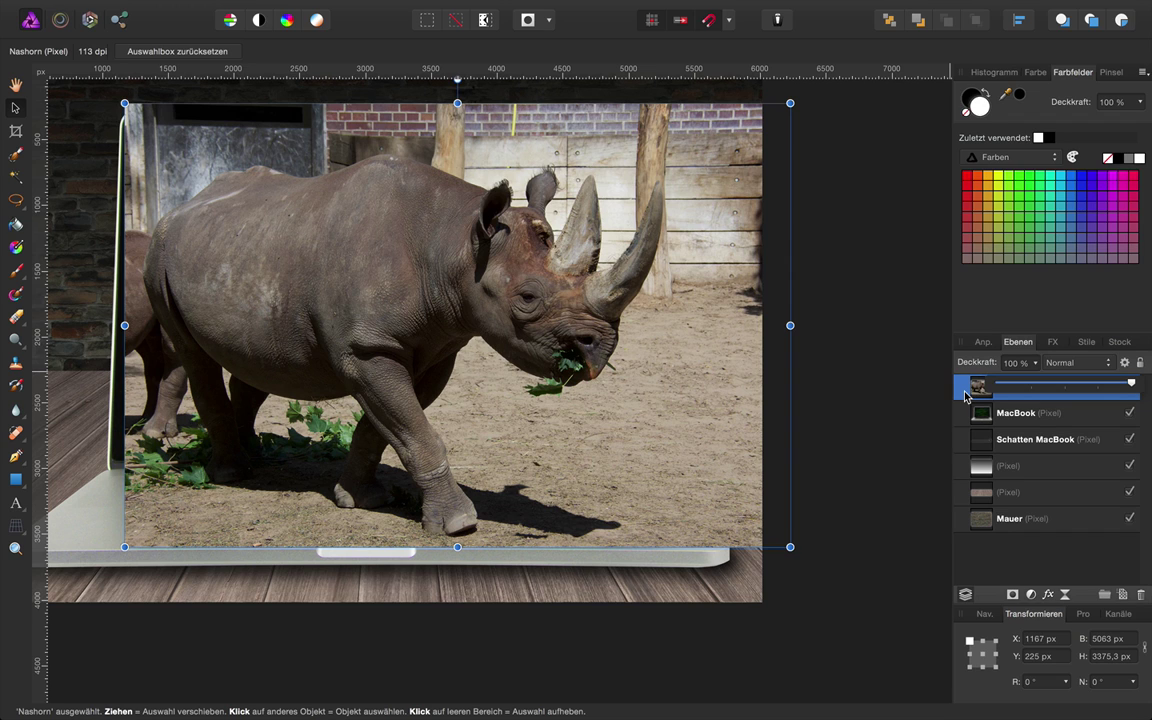
- Duplicate the Nashorn layer, hide both rhino copies, select the MacBook layer and fit it in view
{"action": "key", "text": "super+j"}
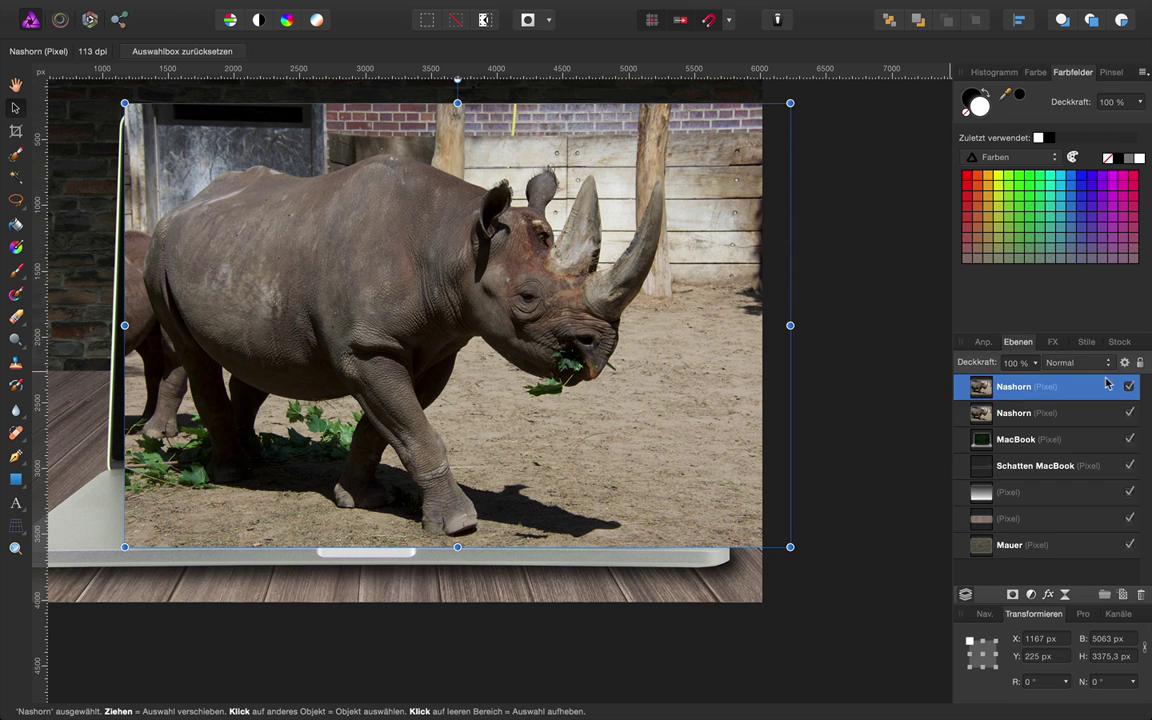
{"action": "left_click", "coordinate": [1128, 387]}
{"action": "left_click", "coordinate": [1130, 414]}
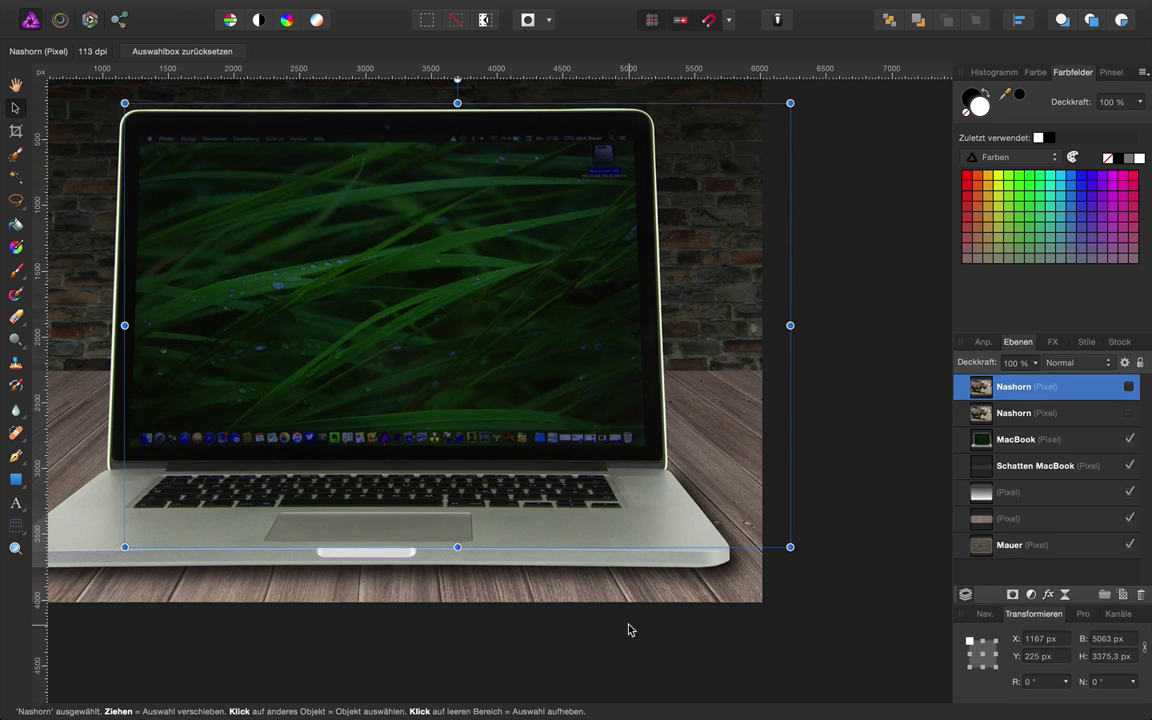
{"action": "left_click", "coordinate": [1000, 443]}
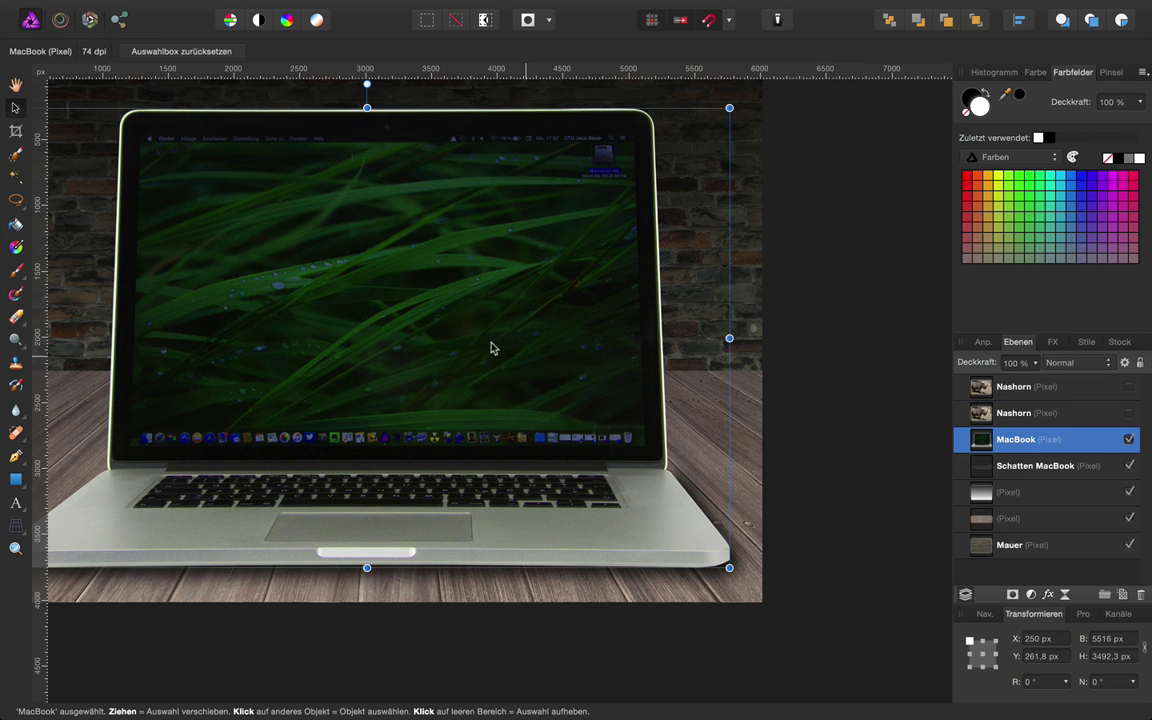
{"action": "scroll", "coordinate": [410, 326], "scroll_direction": "up", "scroll_amount": 2}
{"action": "key", "text": "ctrl+0"}
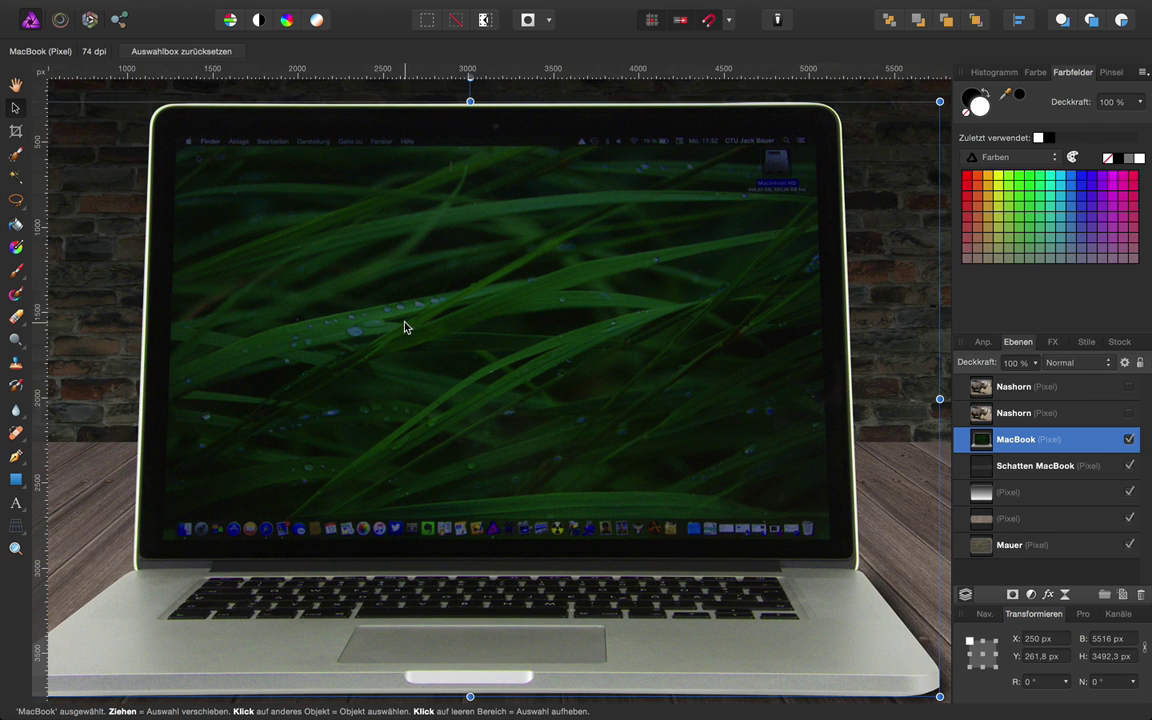
- Trace the four screen corners as a closed polygon pen path and convert it to a selection
{"action": "left_click", "coordinate": [20, 460]}
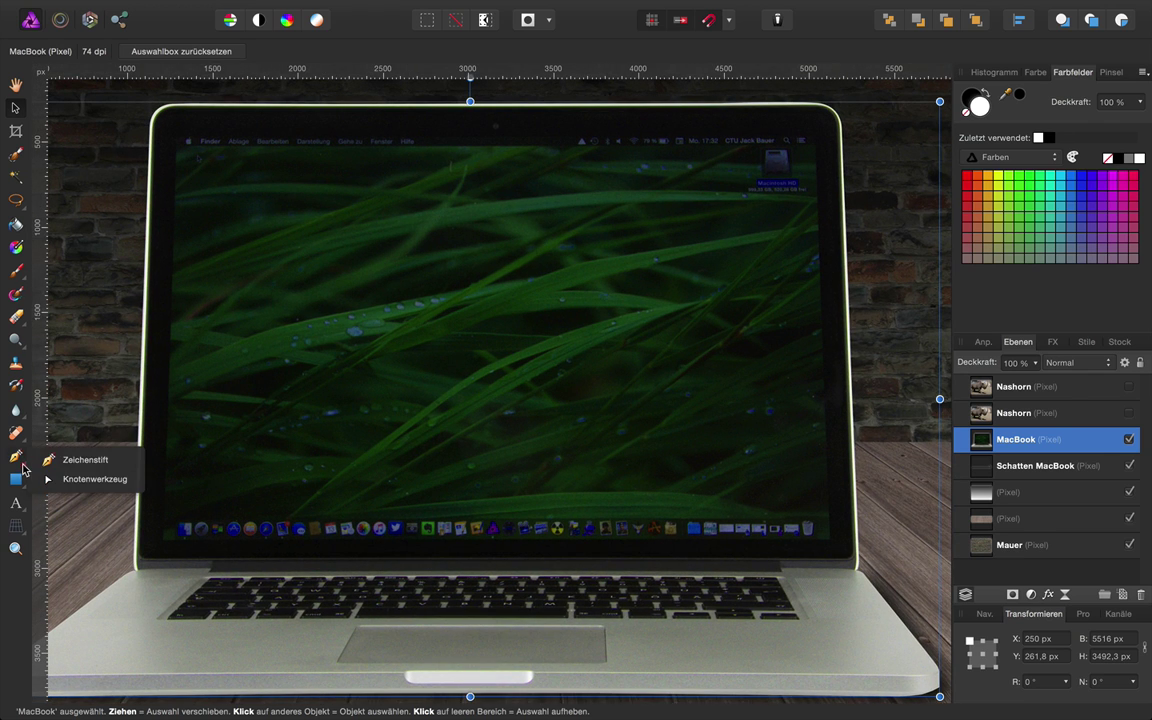
{"action": "left_click", "coordinate": [70, 460]}
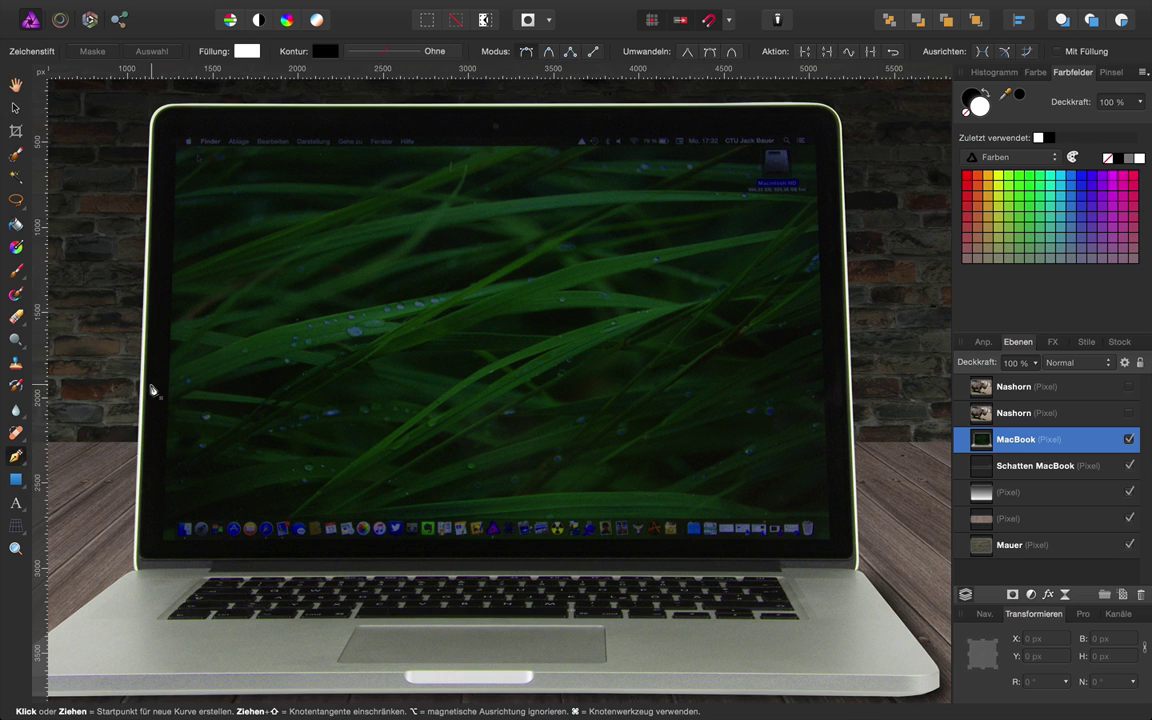
{"action": "left_click", "coordinate": [570, 52]}
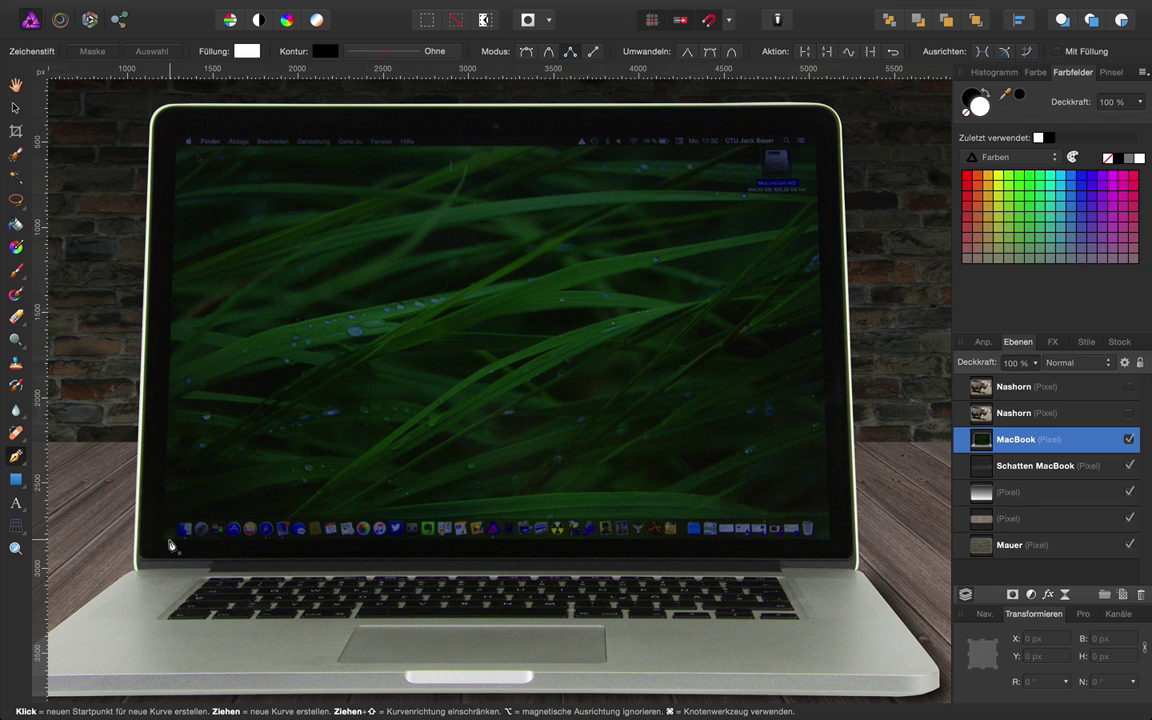
{"action": "left_click", "coordinate": [164, 541]}
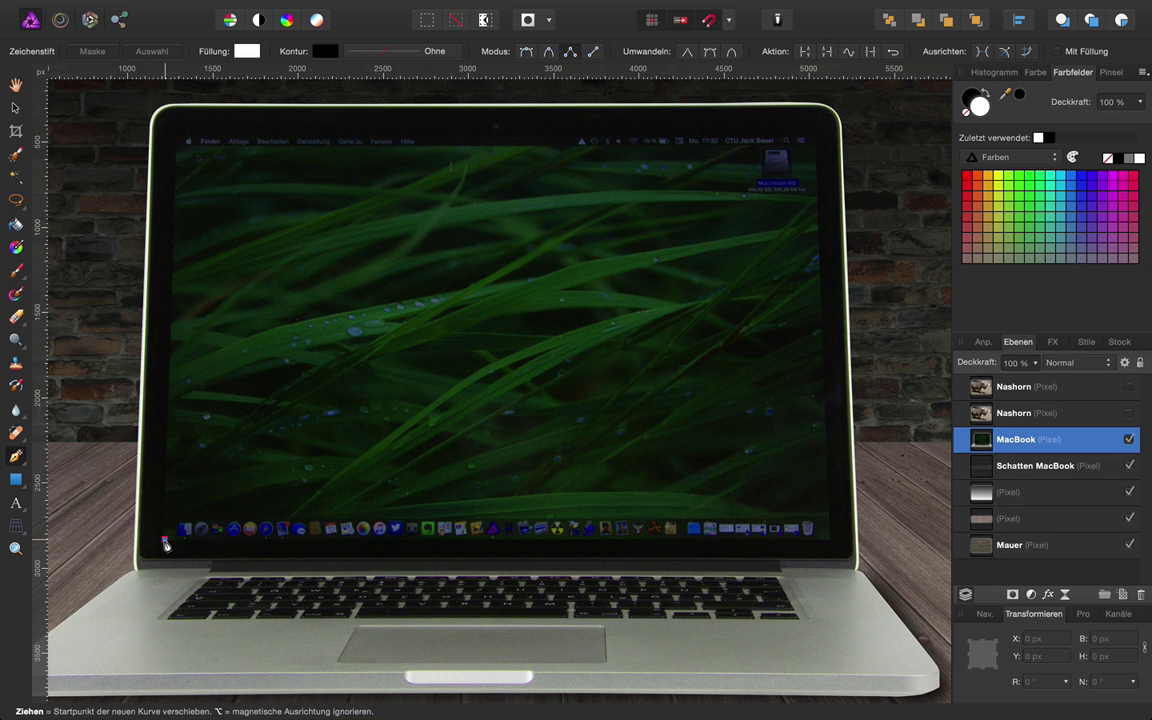
{"action": "left_click", "coordinate": [829, 541]}
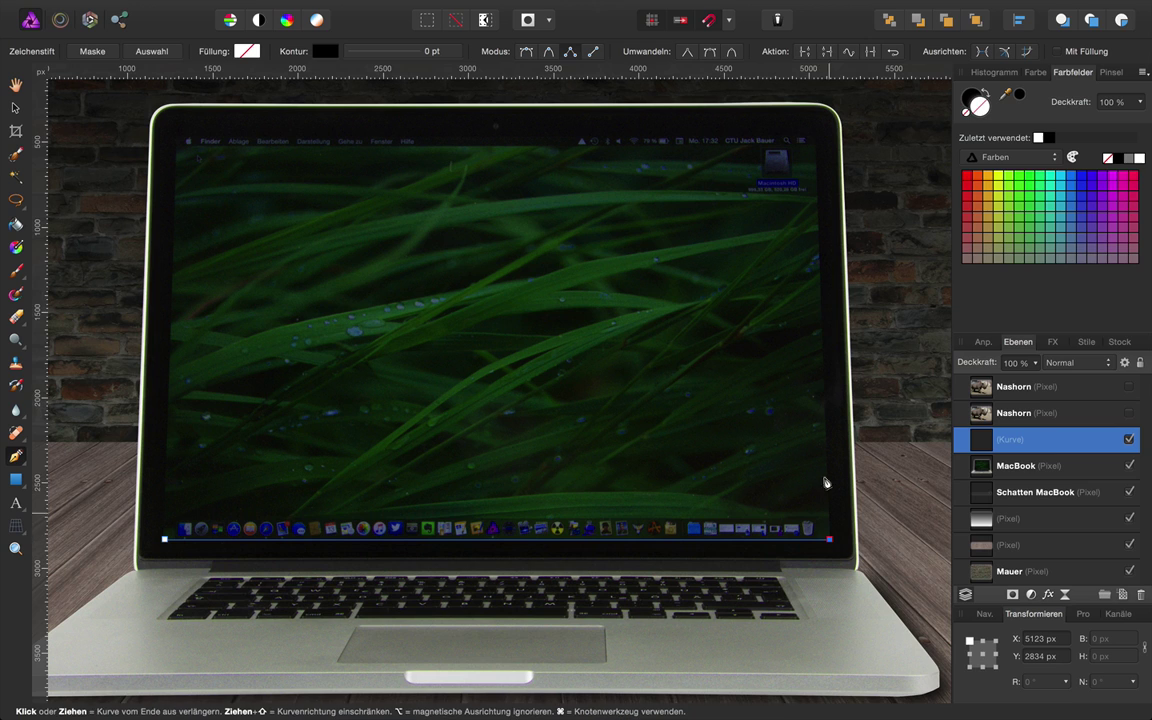
{"action": "left_click", "coordinate": [813, 135]}
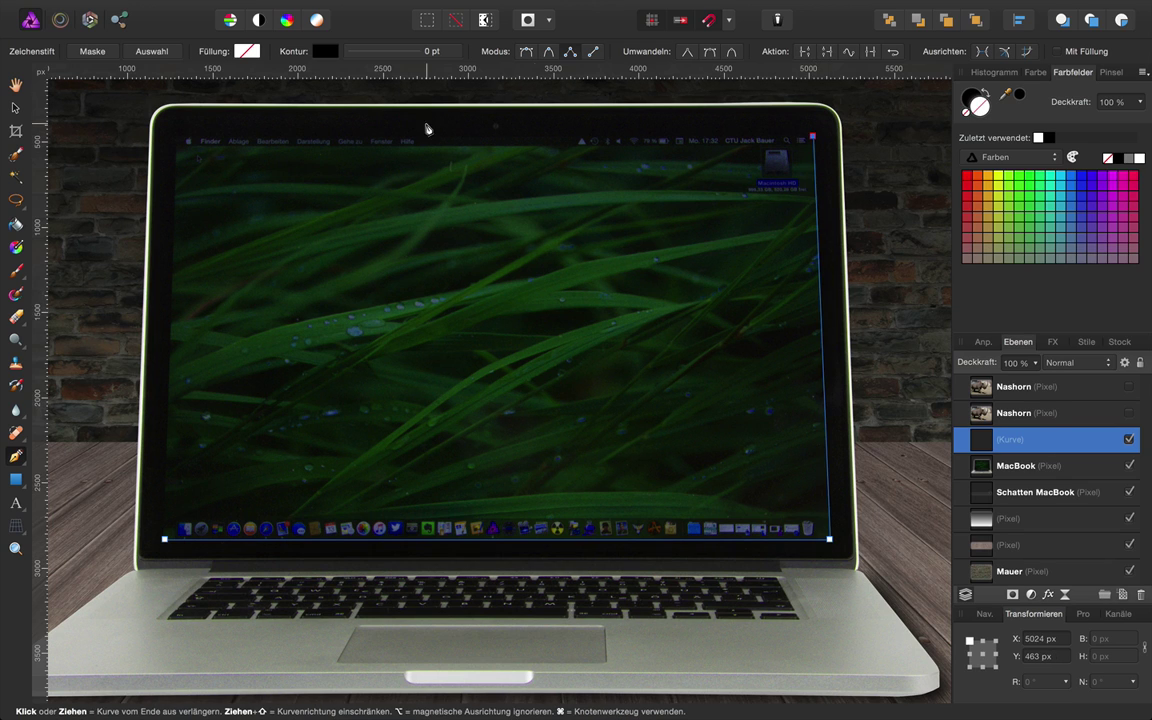
{"action": "left_click", "coordinate": [179, 131]}
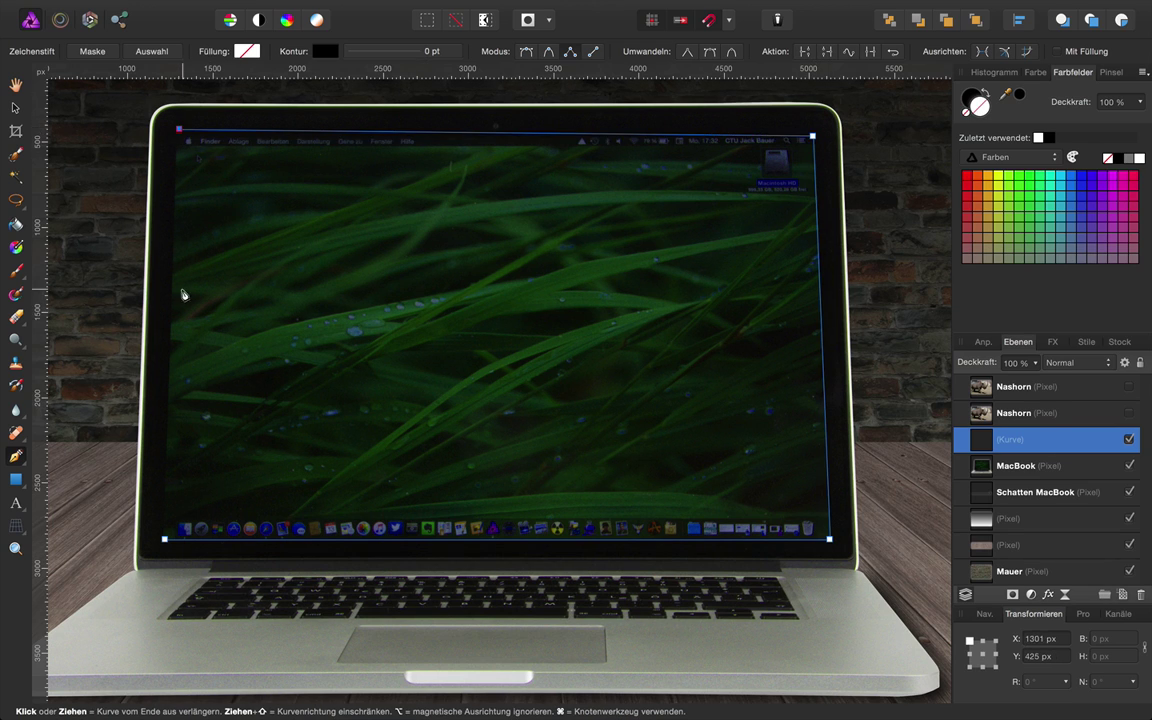
{"action": "left_click", "coordinate": [165, 541]}
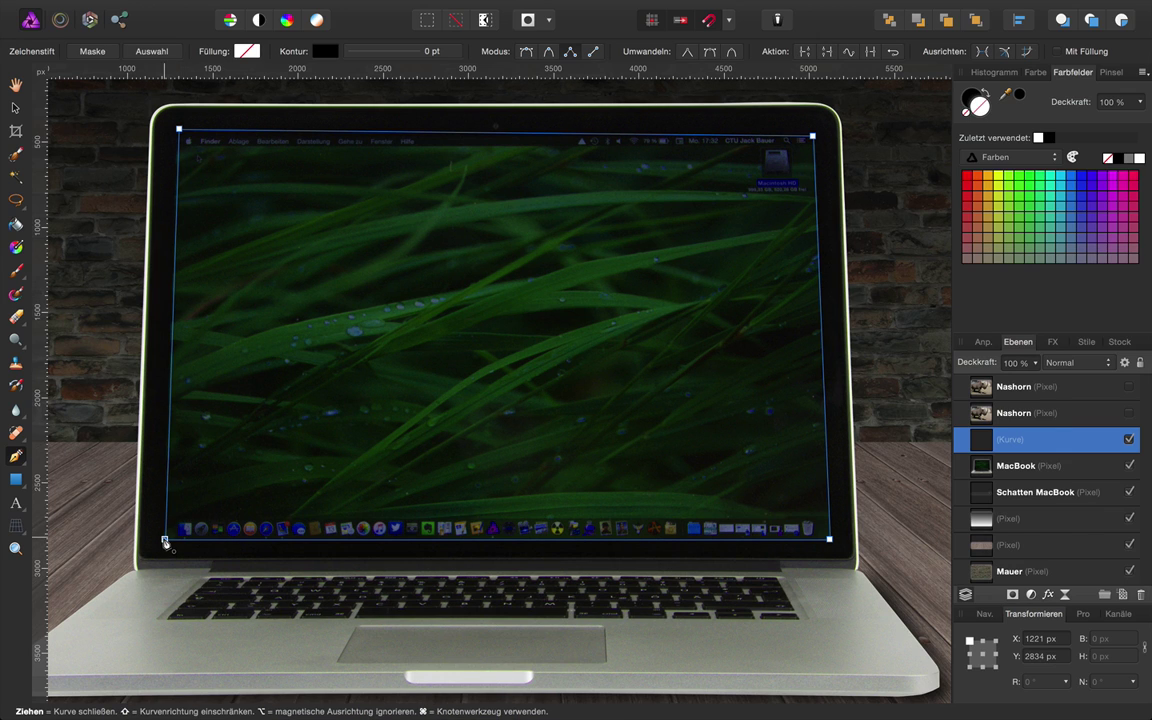
{"action": "left_click", "coordinate": [165, 541]}
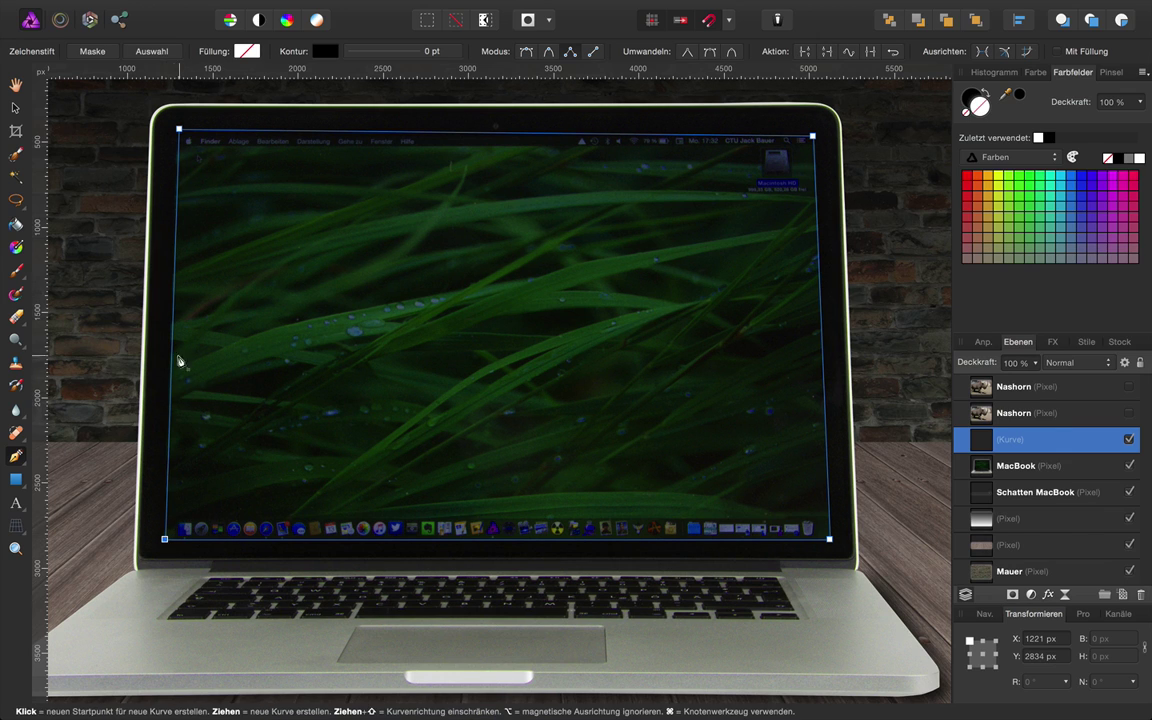
{"action": "left_click", "coordinate": [161, 53]}
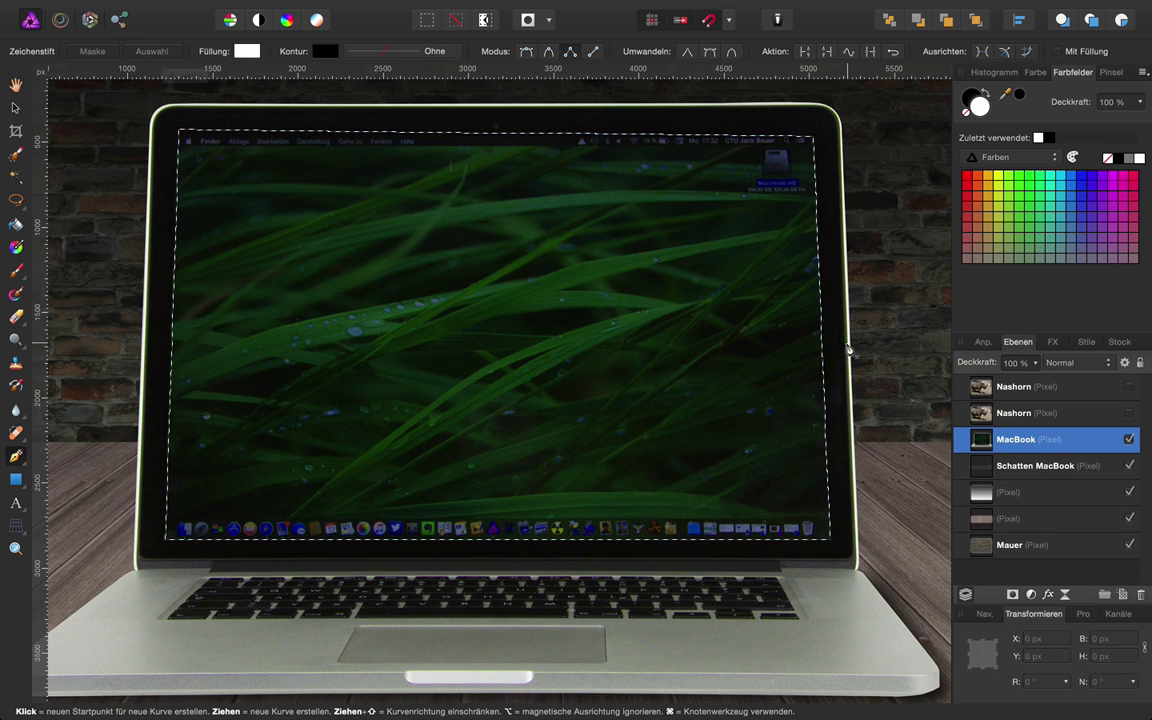
- Make the second Nashorn layer visible and zoom in on the rhino's horns
{"action": "left_click", "coordinate": [1018, 420]}
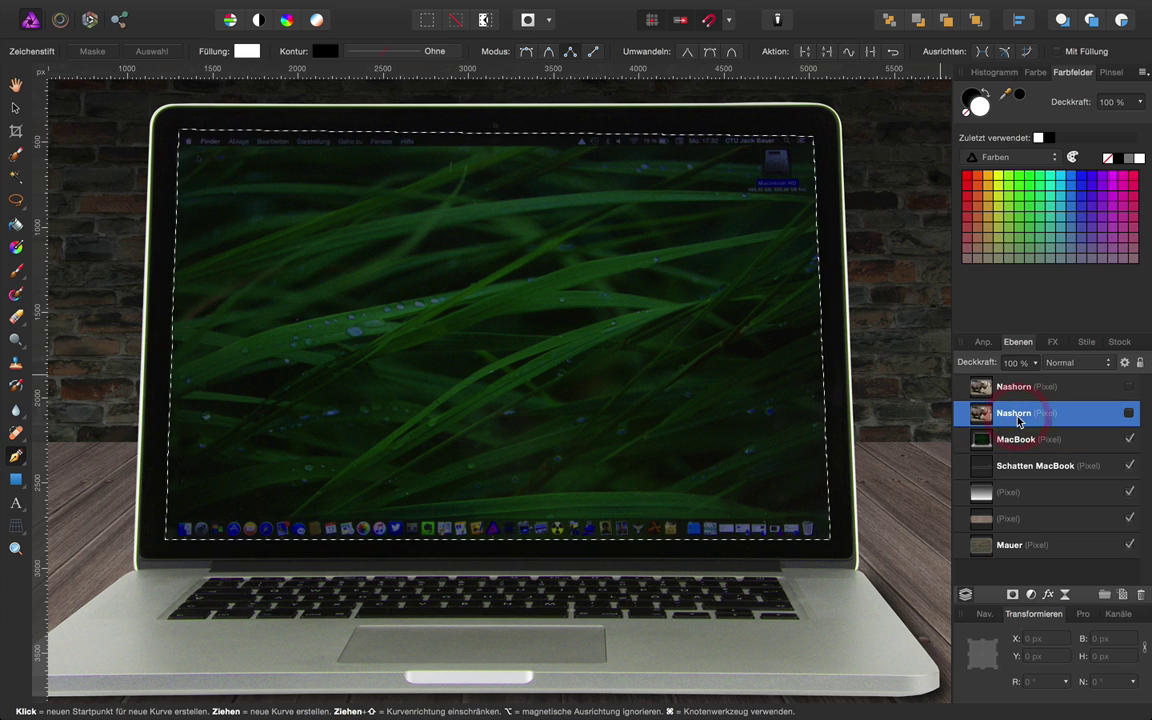
{"action": "left_click", "coordinate": [1128, 414]}
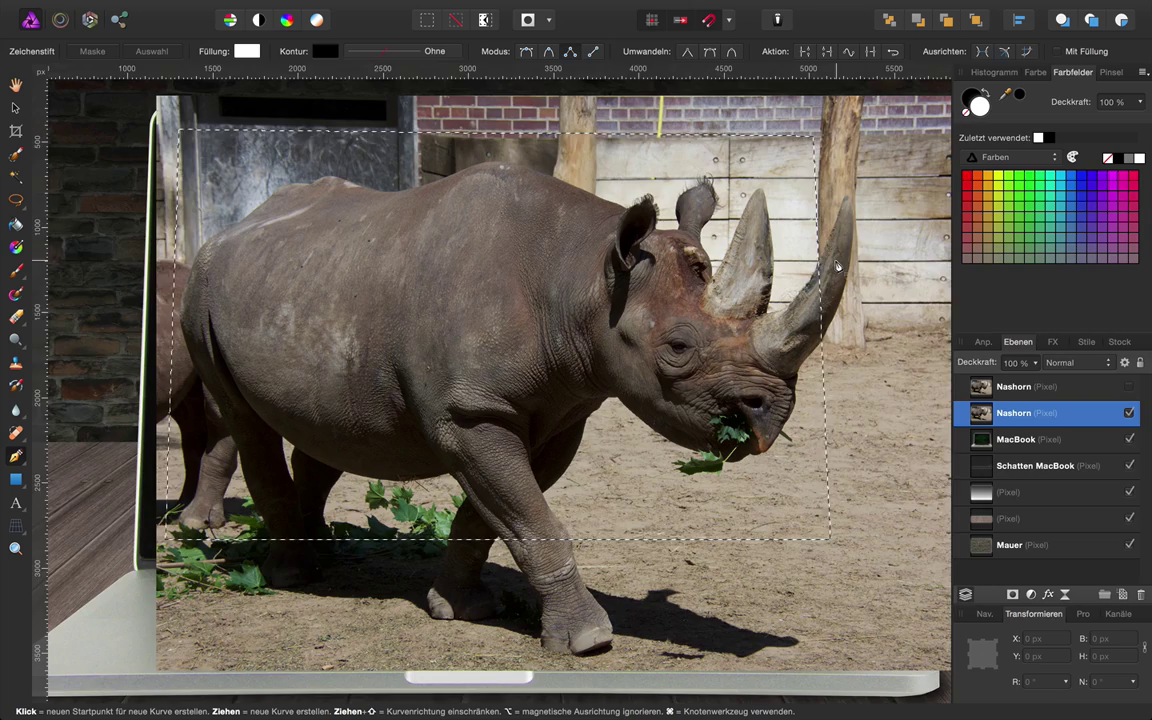
{"action": "scroll", "coordinate": [838, 265], "scroll_direction": "right", "scroll_amount": 3}
{"action": "scroll", "coordinate": [838, 265], "scroll_direction": "up", "scroll_amount": 1}
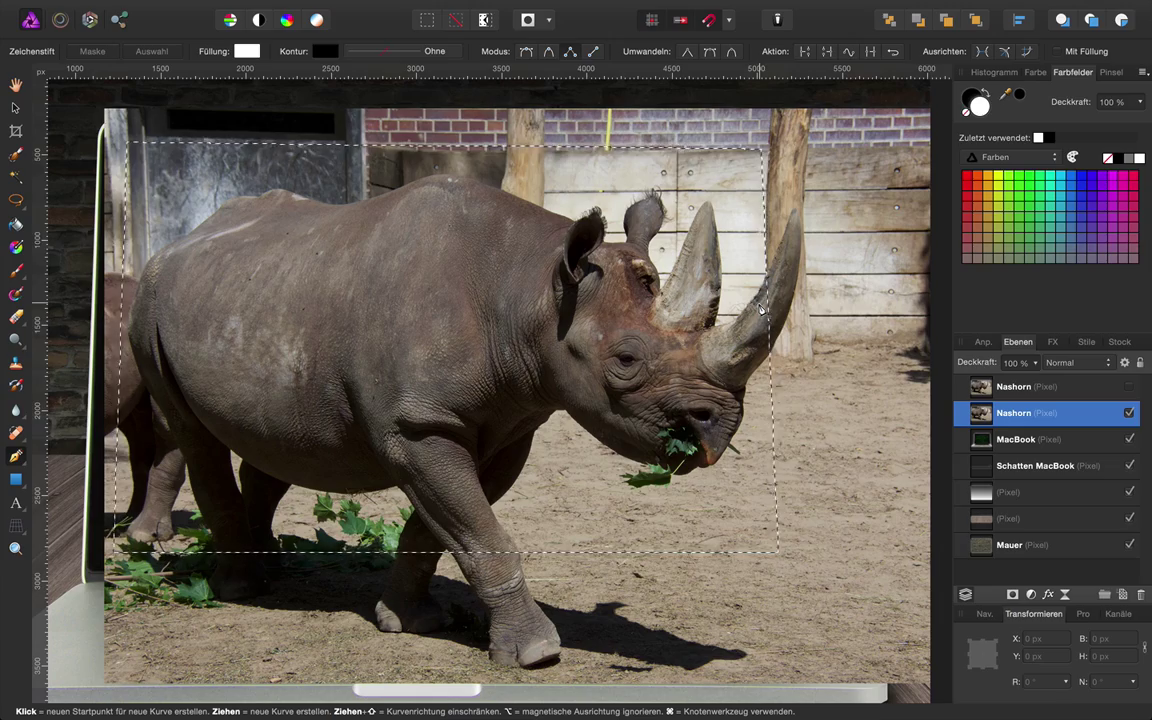
{"action": "scroll", "coordinate": [760, 308], "scroll_direction": "up", "scroll_amount": 2}
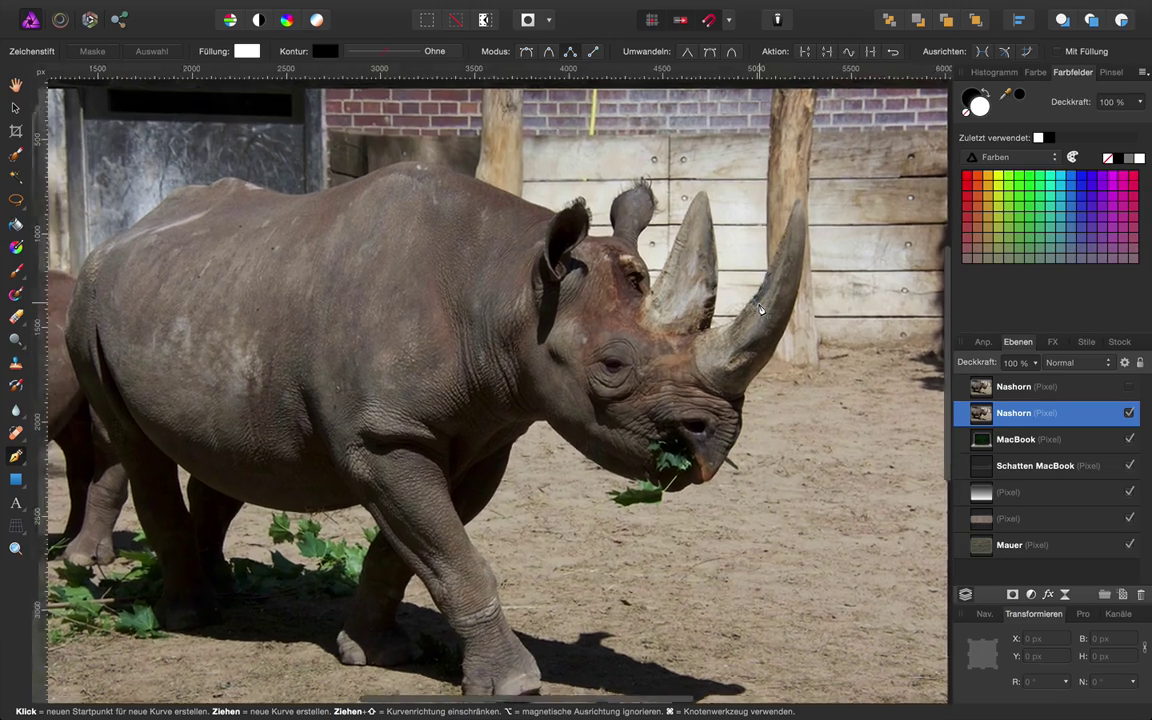
{"action": "scroll", "coordinate": [760, 308], "scroll_direction": "up", "scroll_amount": 2}
{"action": "scroll", "coordinate": [760, 308], "scroll_direction": "up", "scroll_amount": 2}
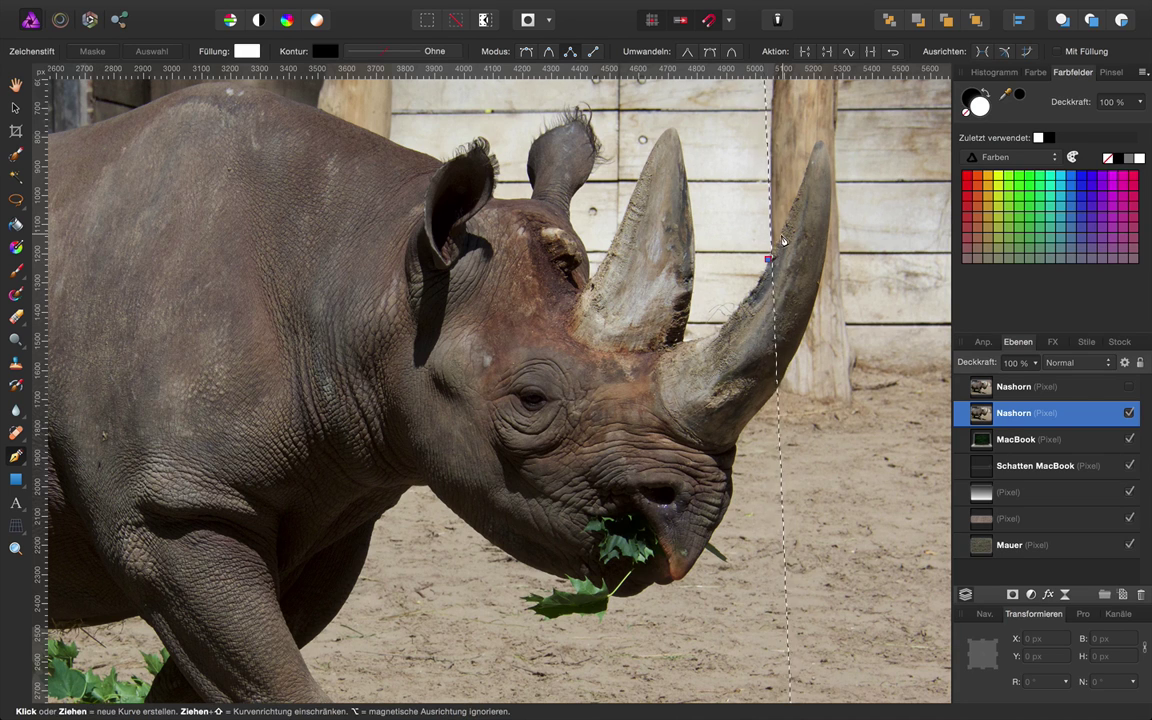
- Draw a trial pen outline along the right horn's edge, then undo it completely
{"action": "left_click", "coordinate": [768, 260]}
{"action": "left_click", "coordinate": [796, 261]}
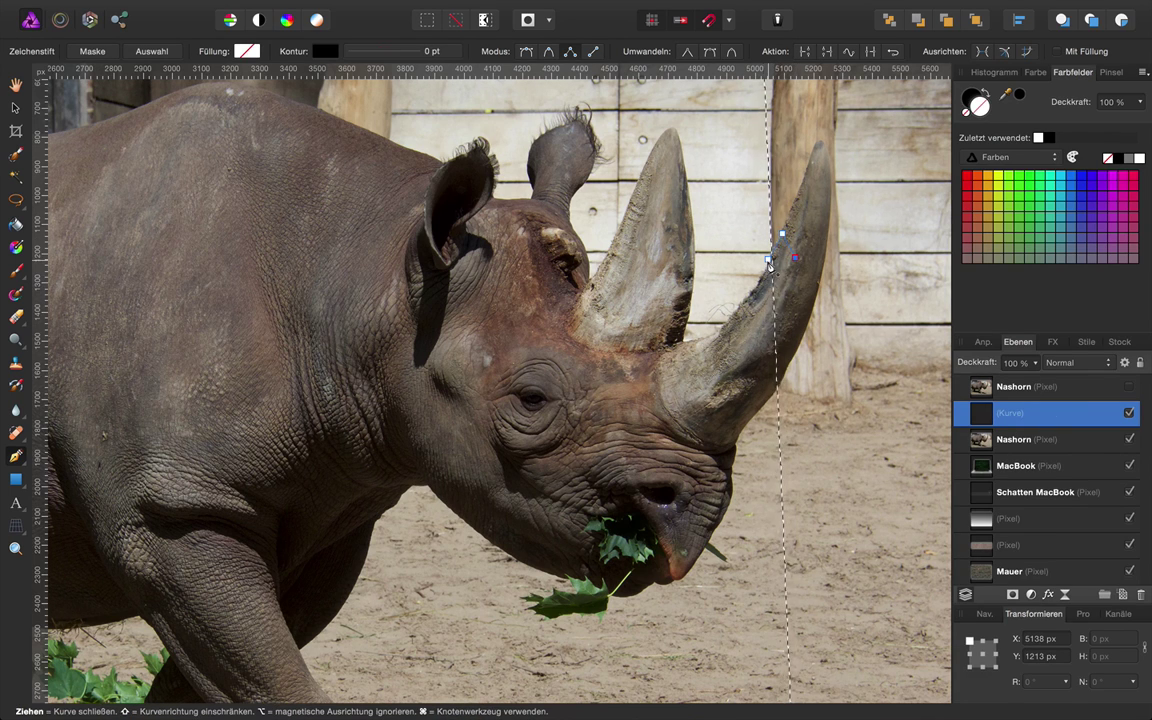
{"action": "left_click", "coordinate": [770, 262]}
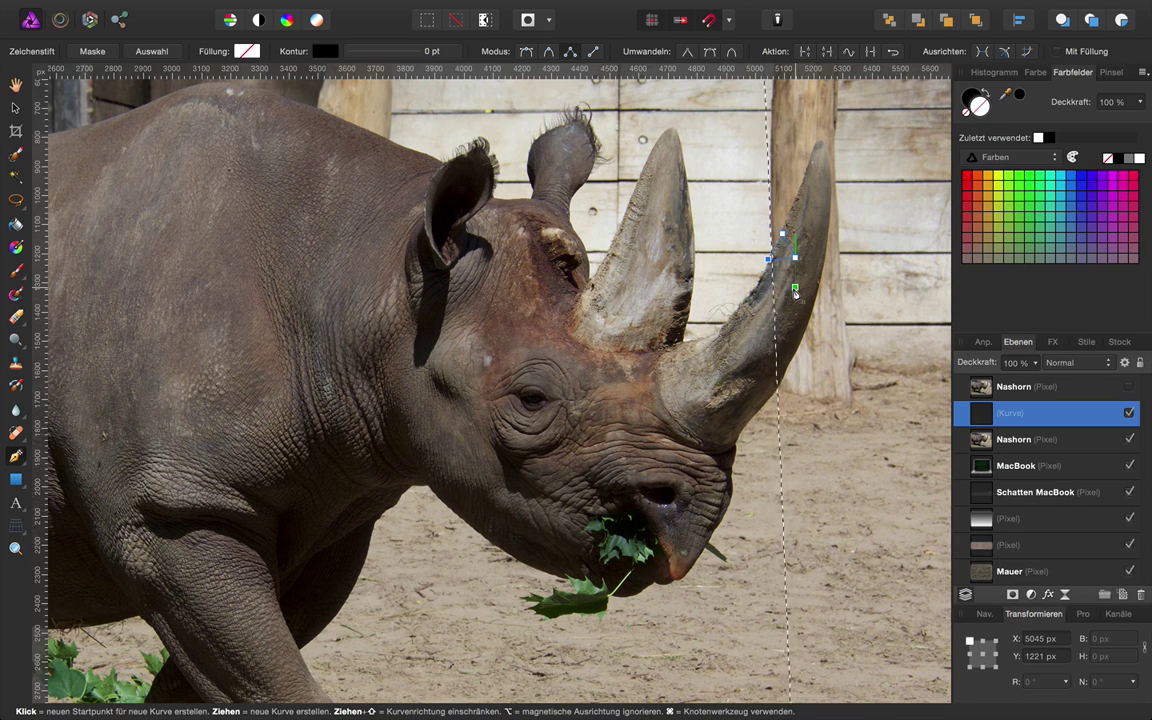
{"action": "key", "text": "super+z"}
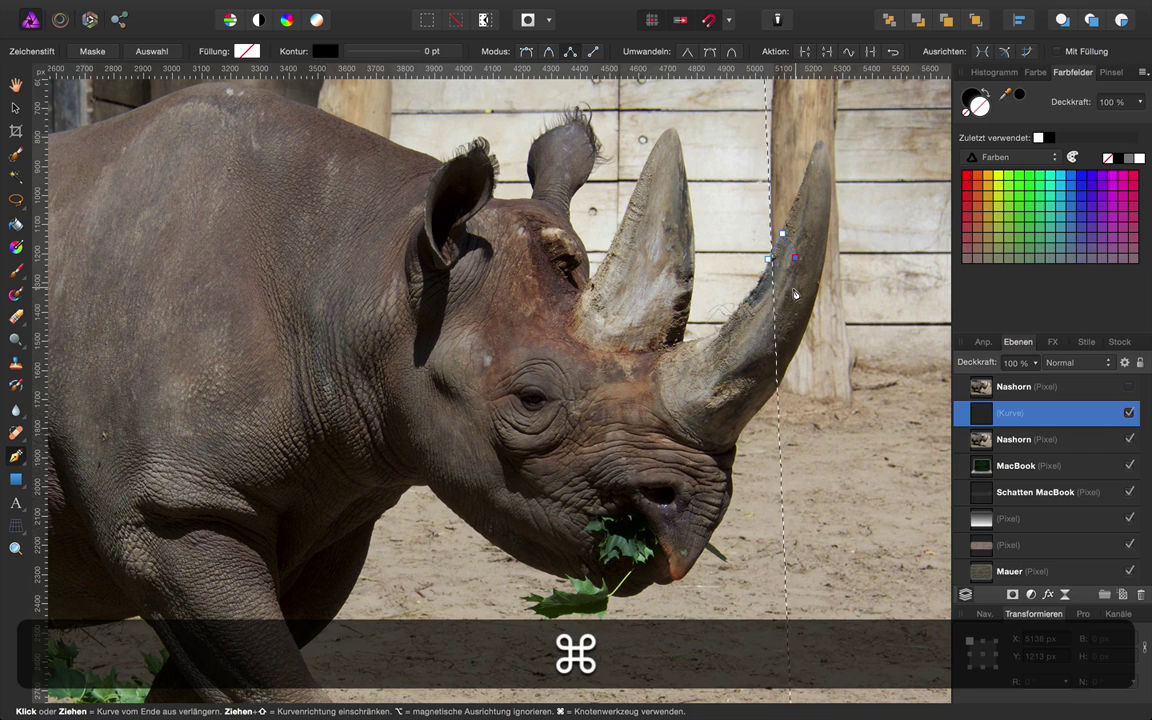
{"action": "key", "text": "super+z"}
{"action": "key", "text": "super+z"}
{"action": "key", "text": "super+z"}
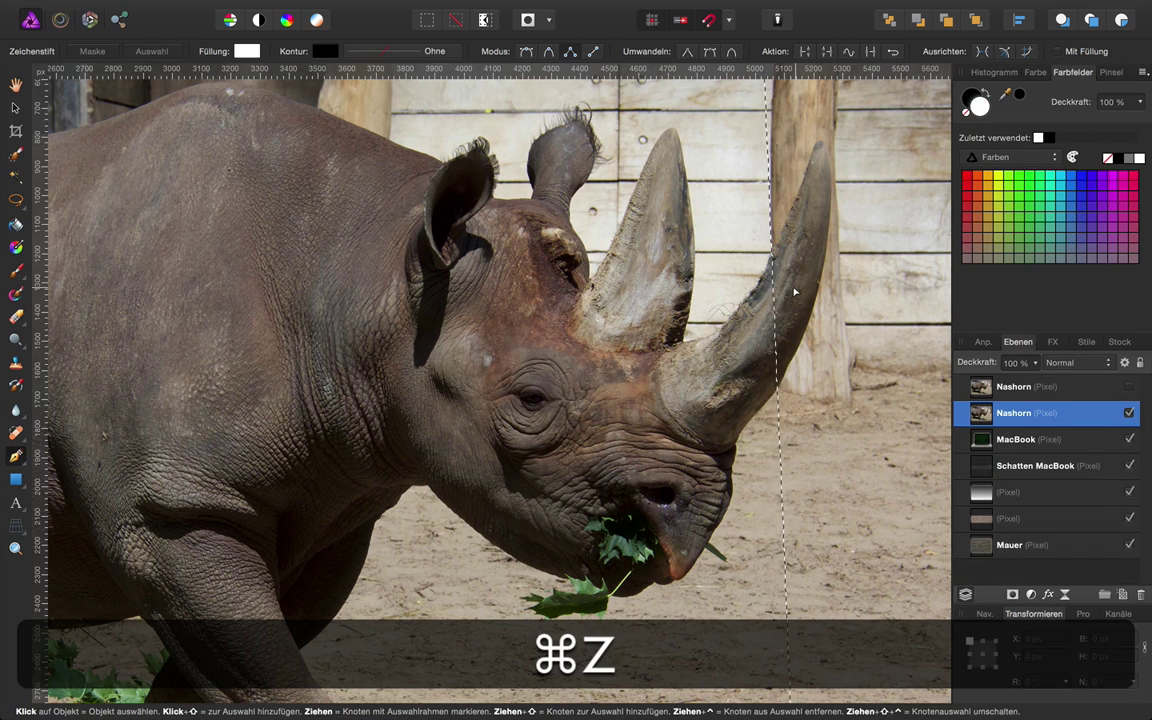
{"action": "key", "text": "super+z"}
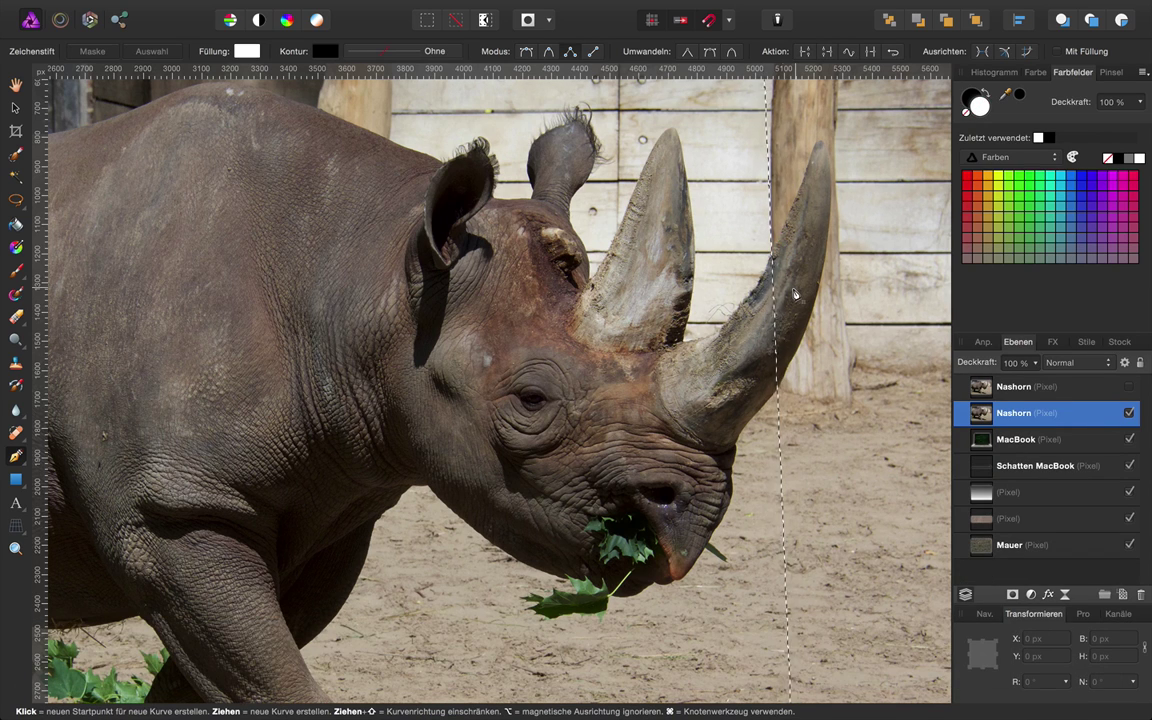
- Try a low-tolerance Flood Select on the horn, then undo it
{"action": "left_click", "coordinate": [14, 178]}
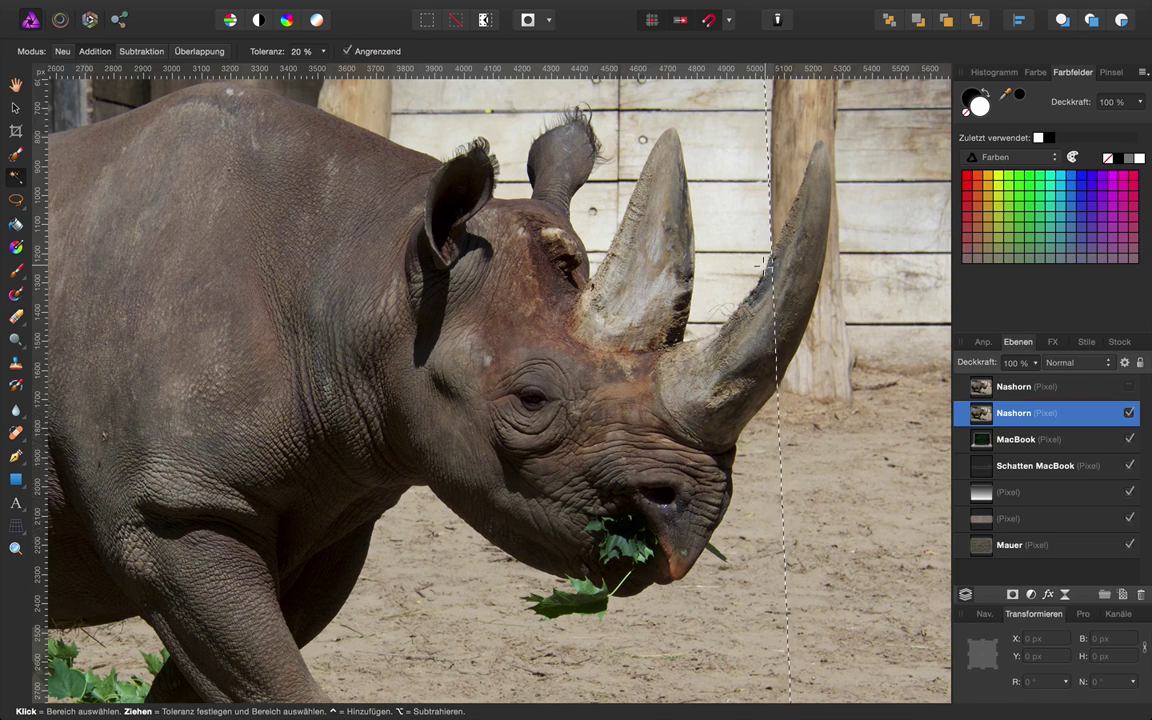
{"action": "left_click_drag", "start_coordinate": [793, 236], "coordinate": [790, 288]}
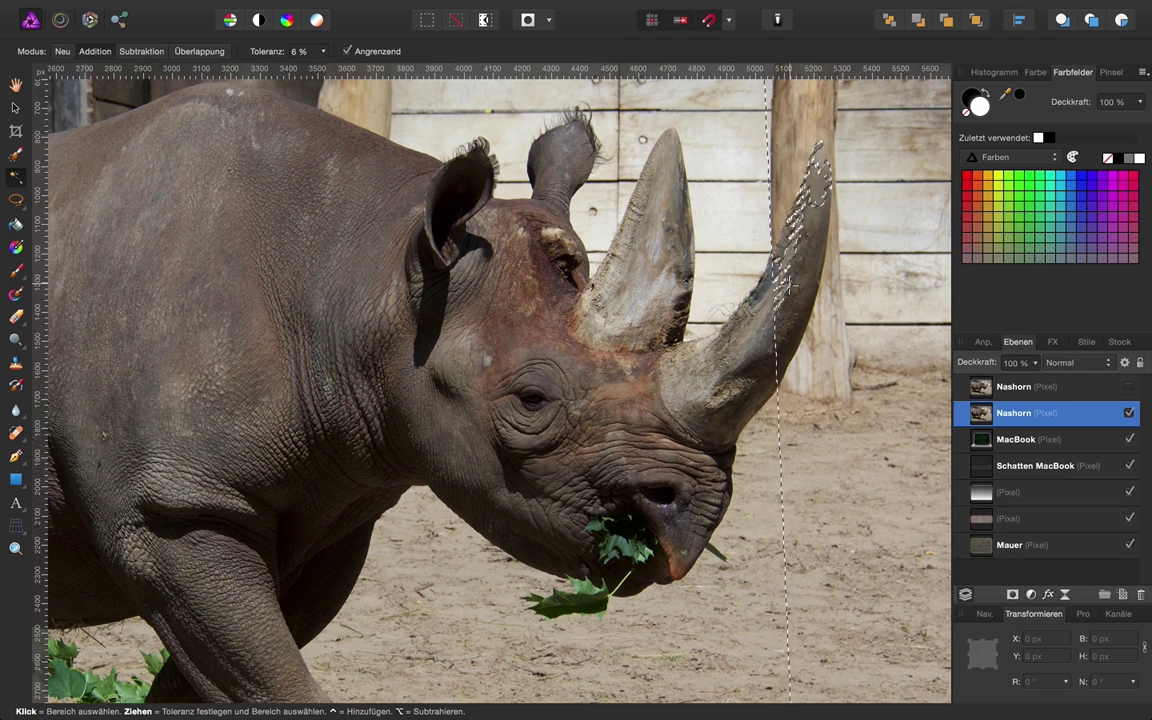
{"action": "key", "text": "ctrl+z"}
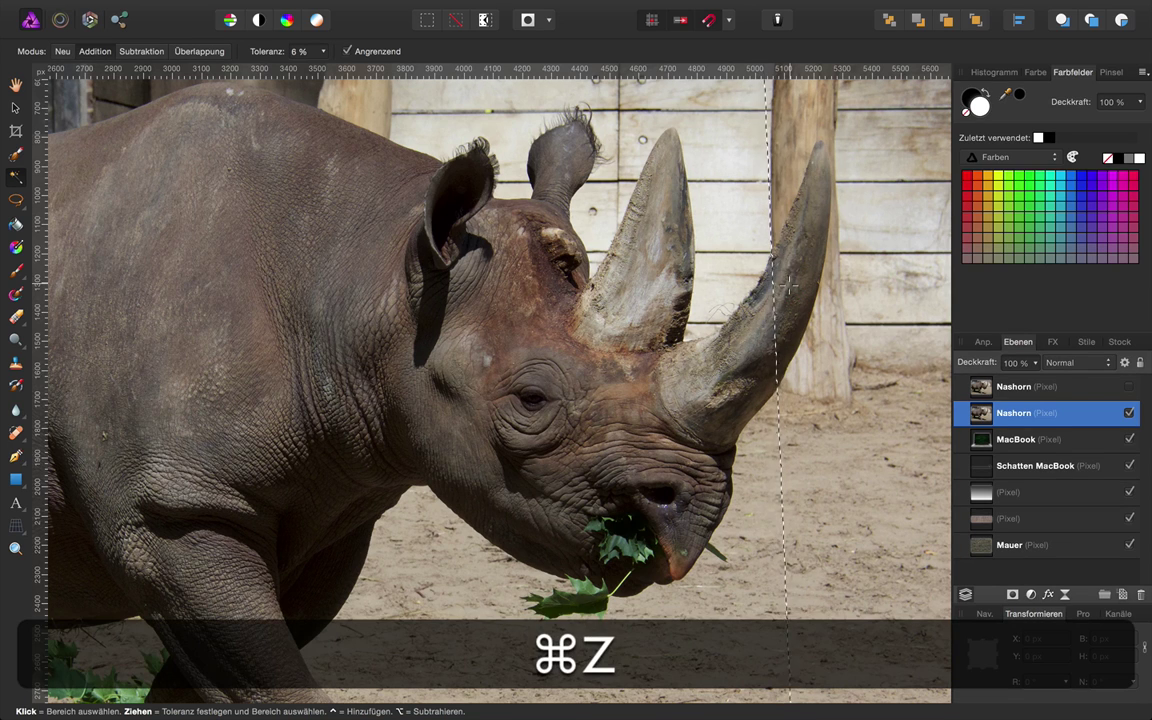
{"action": "left_click", "coordinate": [17, 156]}
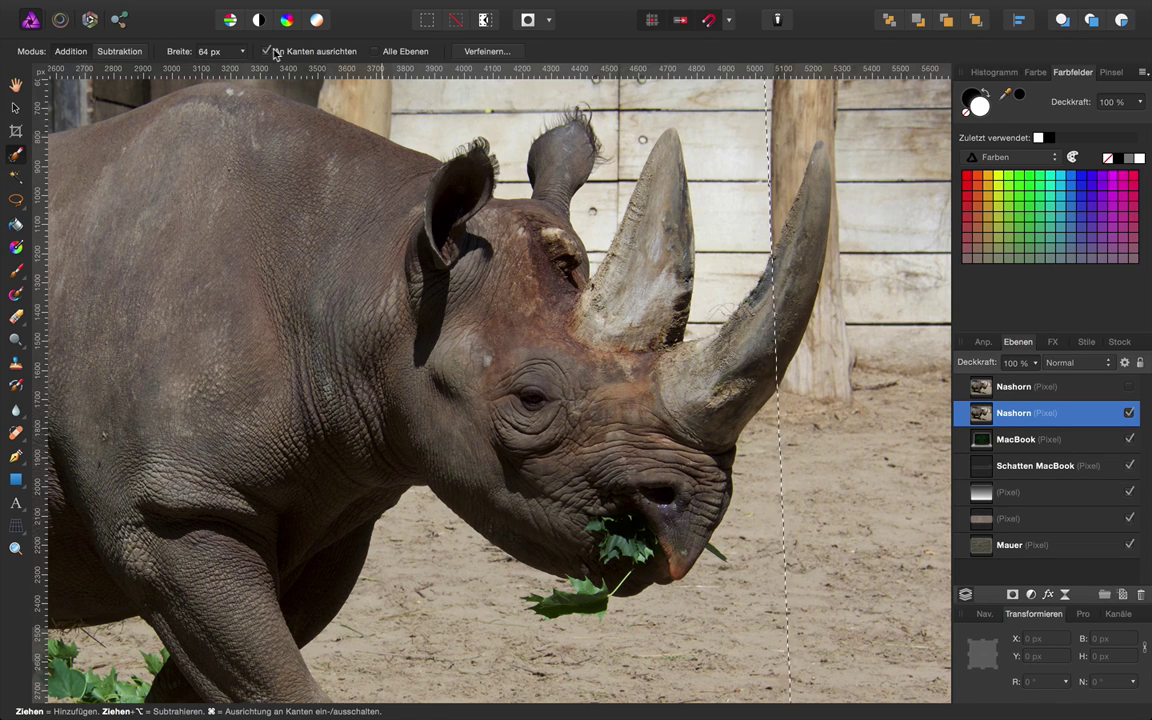
- Set the Selection Brush width to about 14 px and paint the right horn into the selection
{"action": "left_click", "coordinate": [241, 55]}
{"action": "left_click_drag", "start_coordinate": [241, 72], "coordinate": [197, 74]}
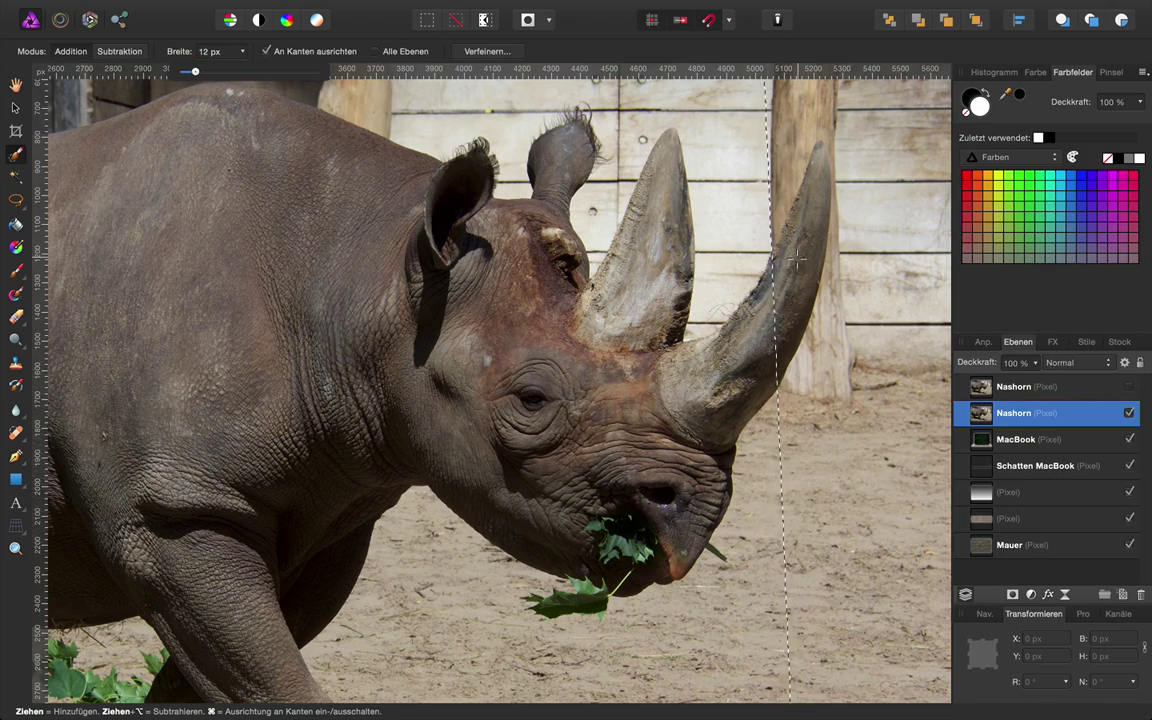
{"action": "scroll", "coordinate": [797, 258], "scroll_direction": "up", "scroll_amount": 5}
{"action": "scroll", "coordinate": [797, 260], "scroll_direction": "up", "scroll_amount": 5}
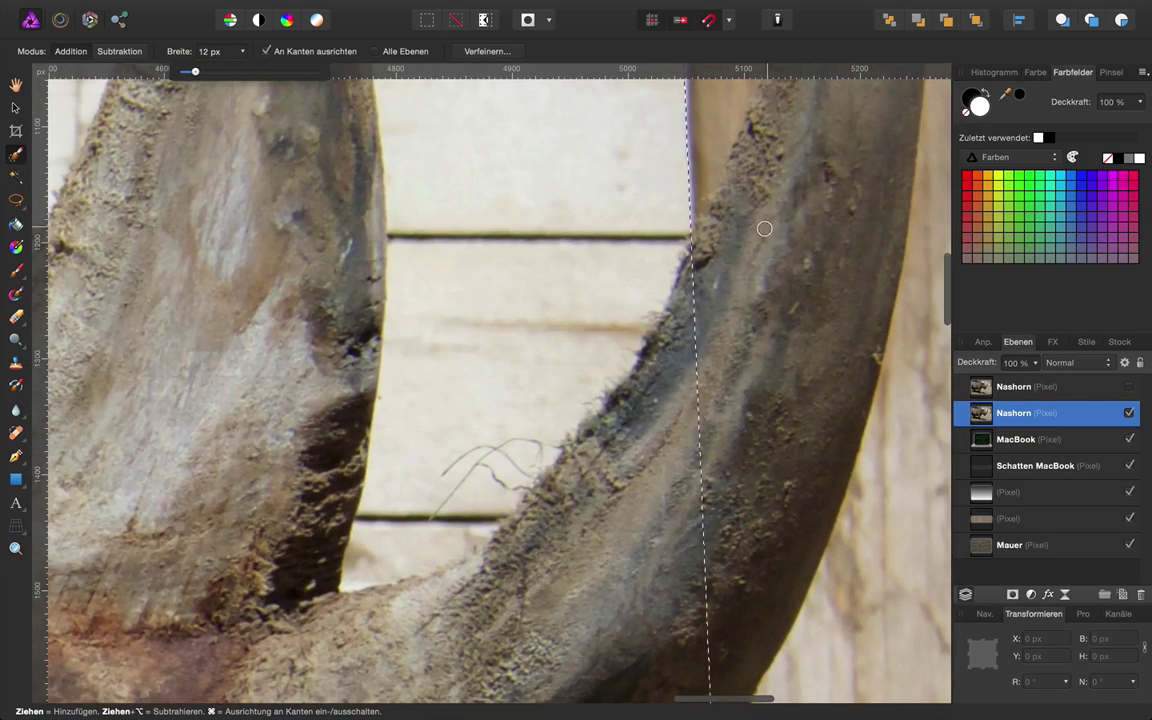
{"action": "left_click_drag", "start_coordinate": [764, 228], "coordinate": [753, 238]}
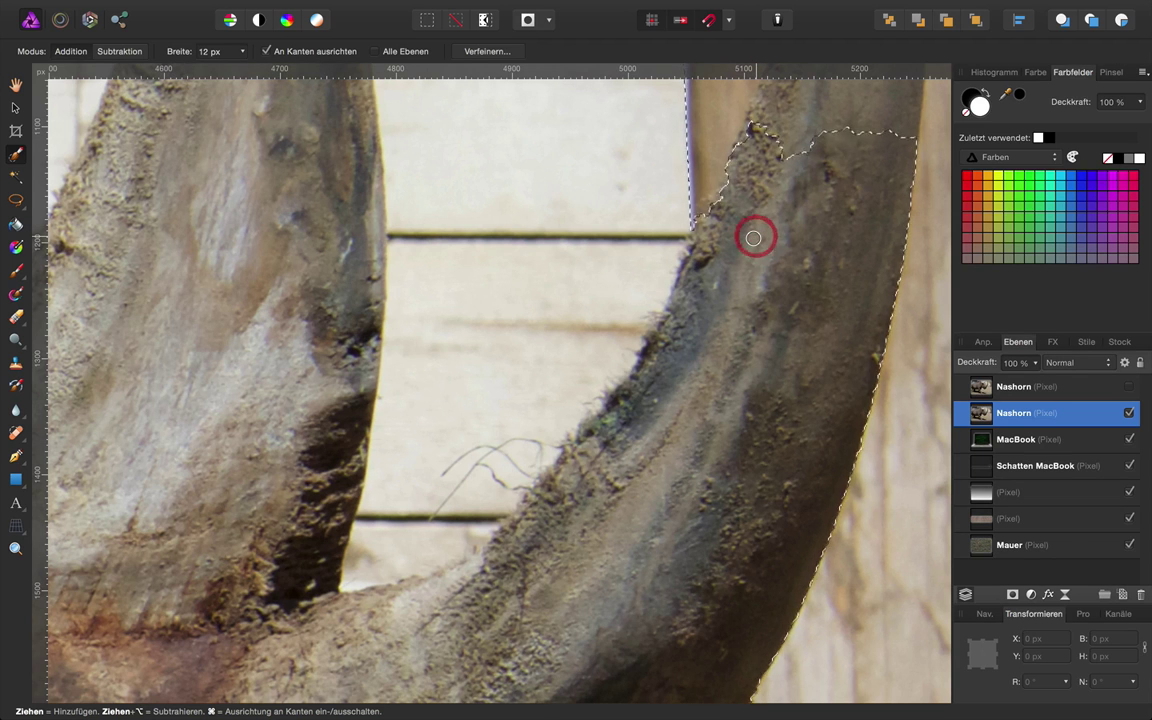
{"action": "scroll", "coordinate": [753, 238], "scroll_direction": "right", "scroll_amount": 3}
{"action": "scroll", "coordinate": [753, 238], "scroll_direction": "up", "scroll_amount": 2}
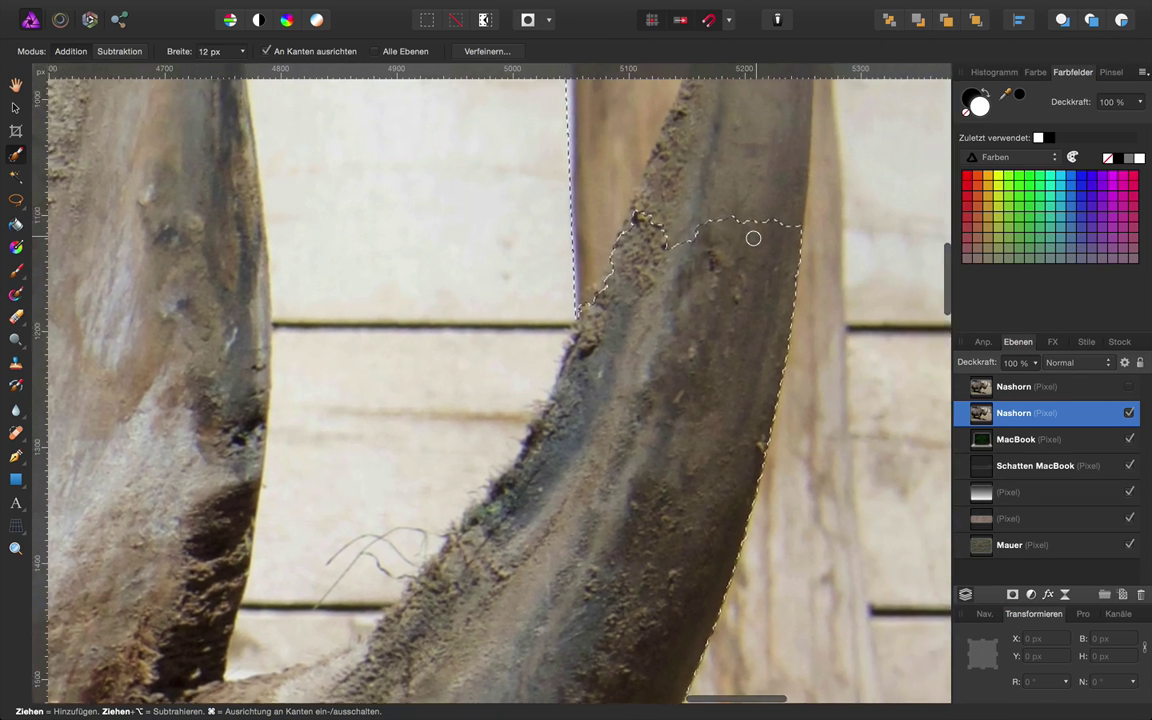
{"action": "scroll", "coordinate": [753, 238], "scroll_direction": "up", "scroll_amount": 3}
{"action": "scroll", "coordinate": [753, 238], "scroll_direction": "right", "scroll_amount": 1}
{"action": "scroll", "coordinate": [753, 238], "scroll_direction": "up", "scroll_amount": 2}
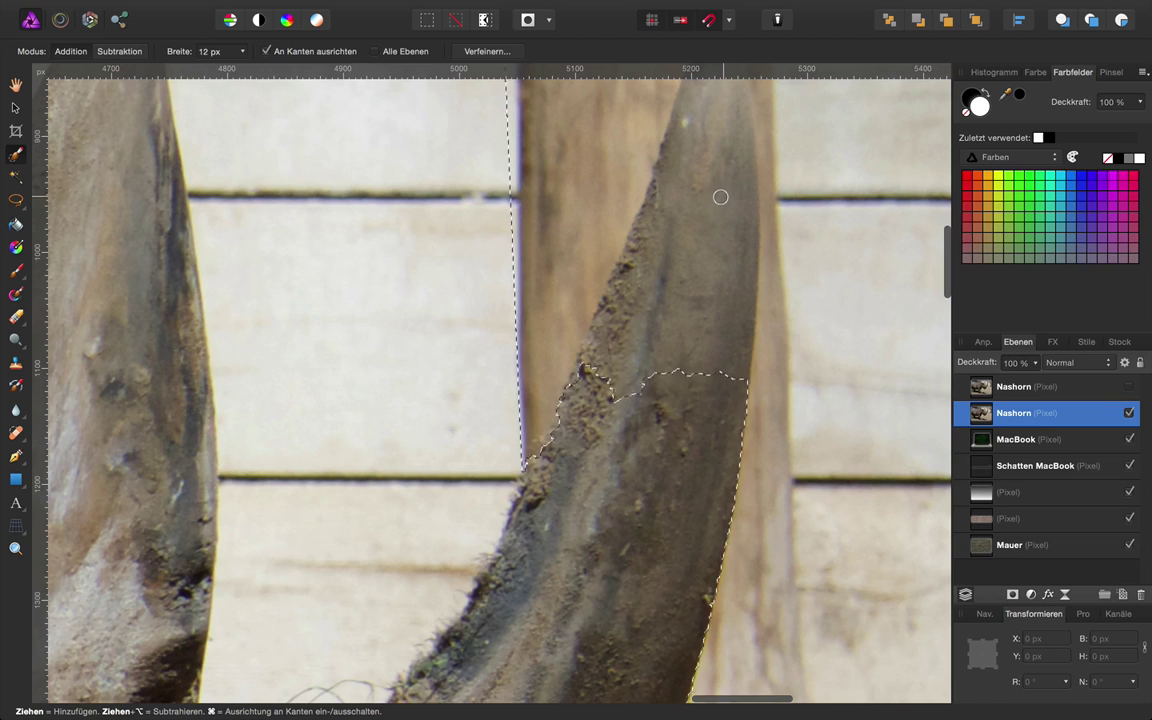
{"action": "mouse_move", "coordinate": [721, 193]}
{"action": "left_mouse_down"}
{"action": "mouse_move", "coordinate": [741, 217]}
{"action": "mouse_move", "coordinate": [725, 375]}
{"action": "mouse_move", "coordinate": [674, 298]}
{"action": "mouse_move", "coordinate": [668, 262]}
{"action": "mouse_move", "coordinate": [728, 134]}
{"action": "mouse_move", "coordinate": [720, 105]}
{"action": "mouse_move", "coordinate": [738, 154]}
{"action": "mouse_move", "coordinate": [733, 111]}
{"action": "mouse_move", "coordinate": [742, 157]}
{"action": "mouse_move", "coordinate": [738, 129]}
{"action": "left_mouse_up"}
- Trim the horn tip in Subtract mode and preview the selection as a quick mask
{"action": "scroll", "coordinate": [719, 139], "scroll_direction": "up", "scroll_amount": 2}
{"action": "scroll", "coordinate": [719, 139], "scroll_direction": "up", "scroll_amount": 2}
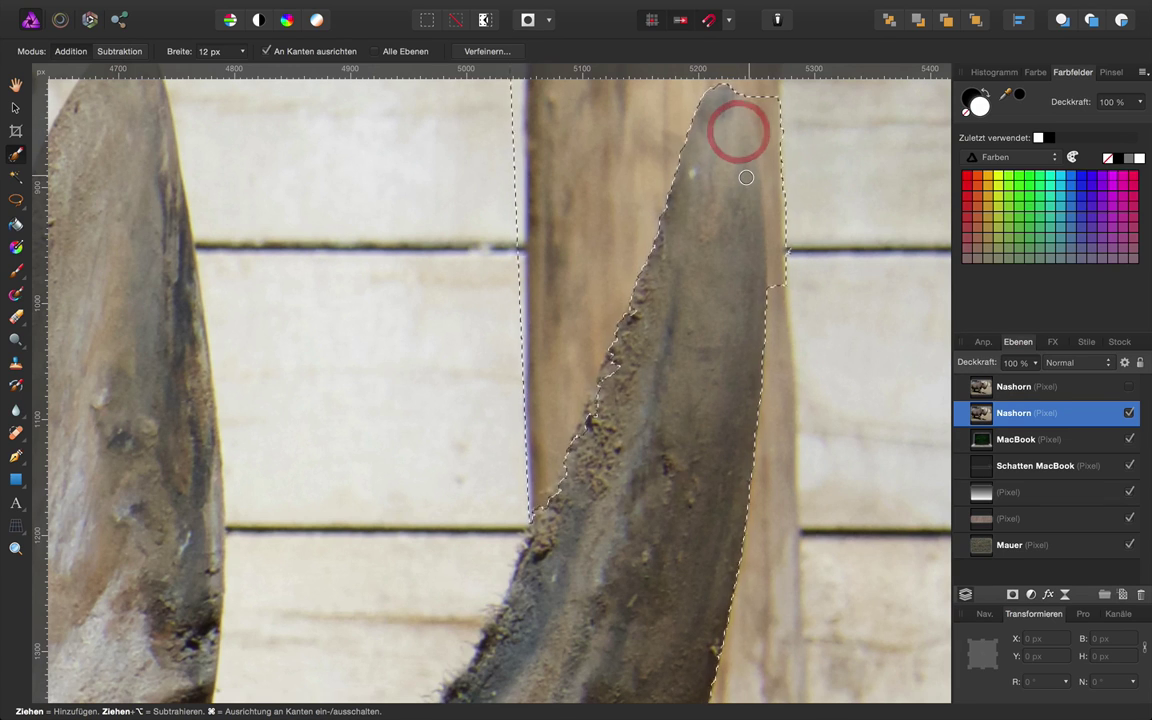
{"action": "left_click", "coordinate": [120, 51]}
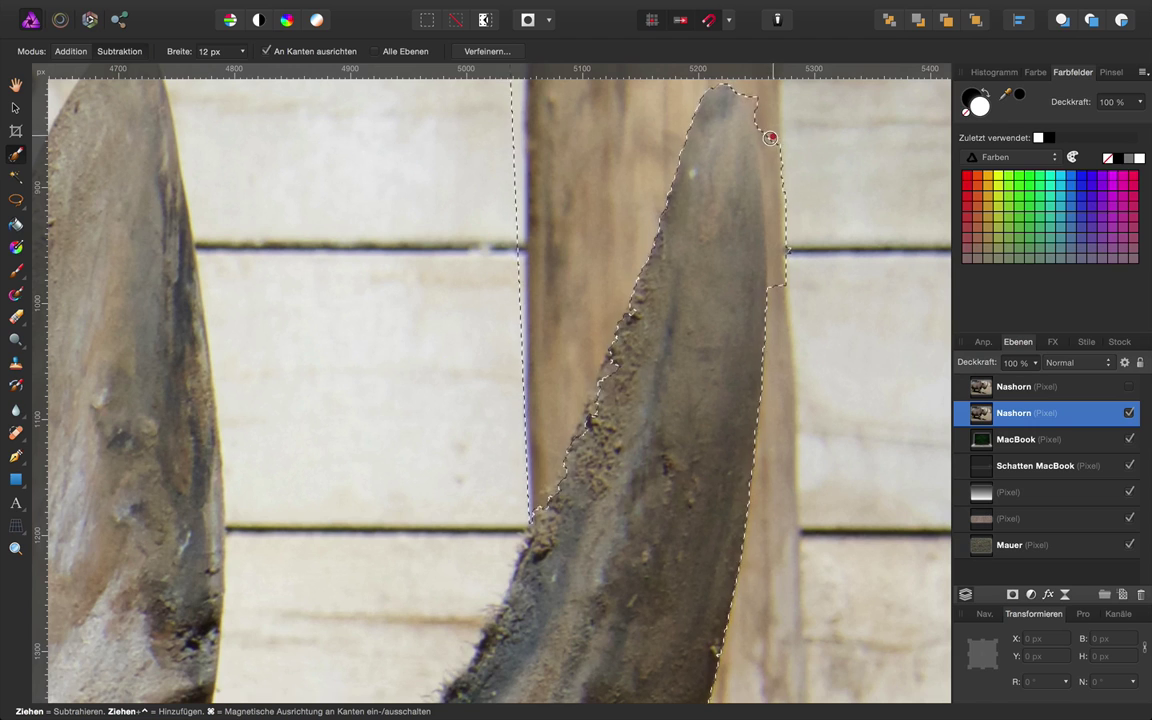
{"action": "mouse_move", "coordinate": [765, 116]}
{"action": "left_mouse_down"}
{"action": "mouse_move", "coordinate": [779, 279]}
{"action": "mouse_move", "coordinate": [767, 158]}
{"action": "left_mouse_up"}
{"action": "left_click_drag", "start_coordinate": [755, 105], "coordinate": [753, 104]}
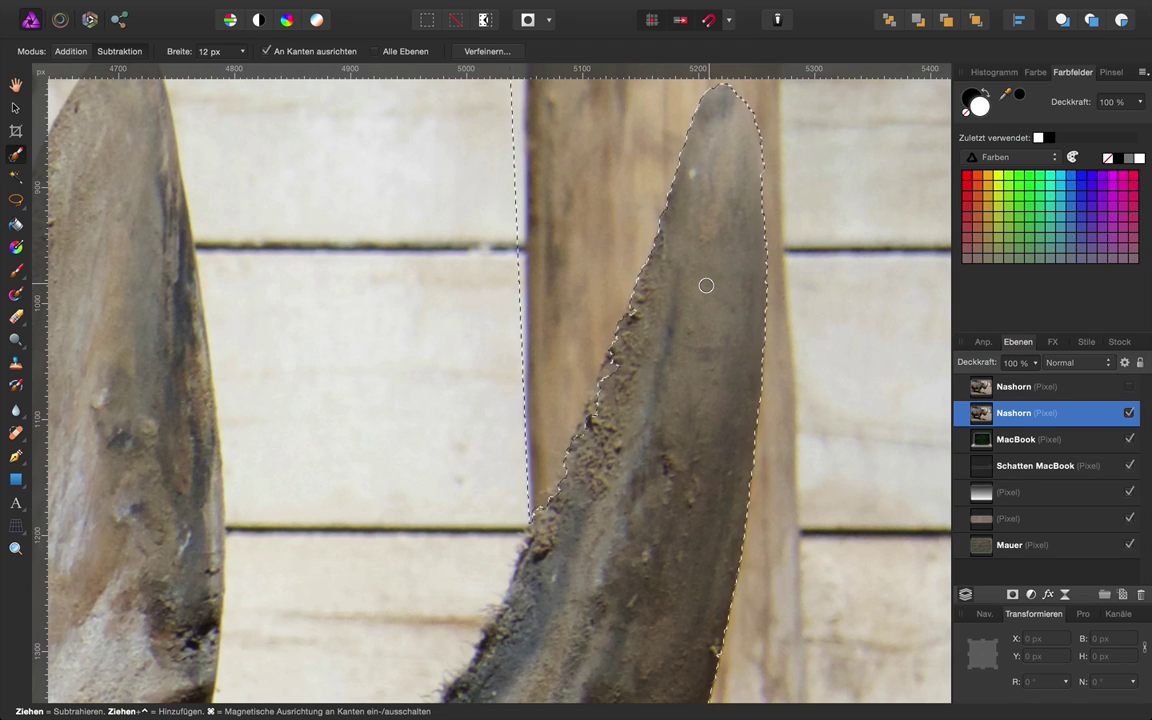
{"action": "key", "text": "q"}
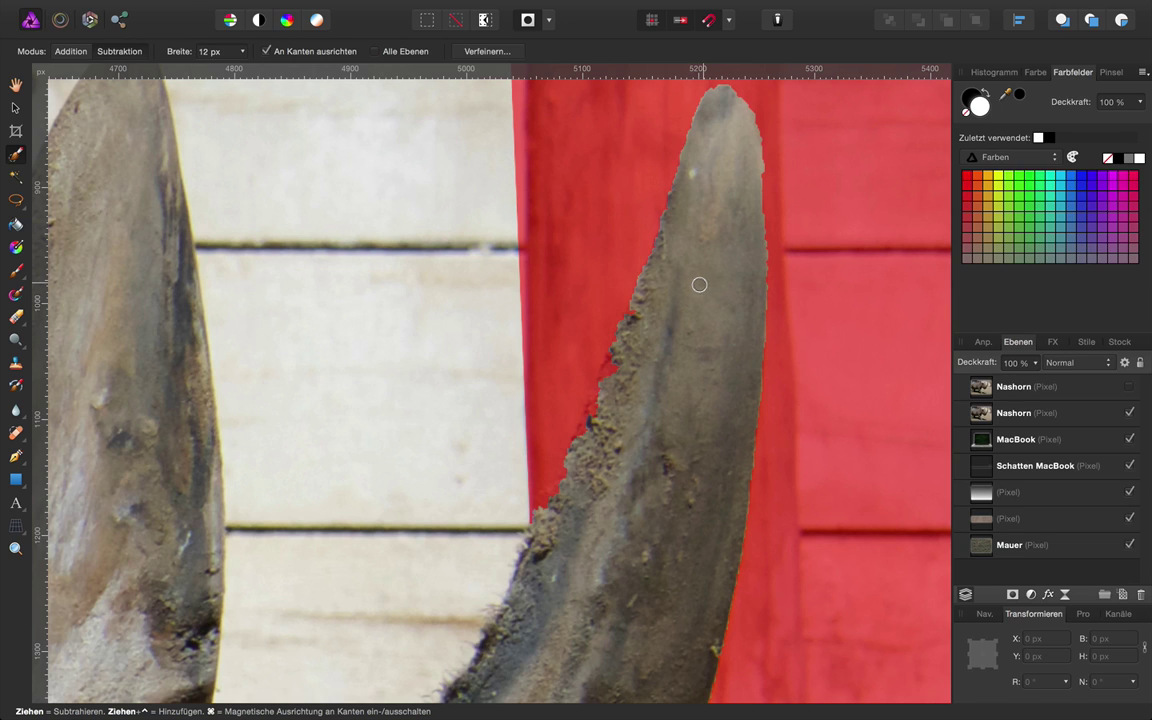
- Set up a white paint brush, 60 px wide, with hardness about 90 %
{"action": "left_click", "coordinate": [17, 270]}
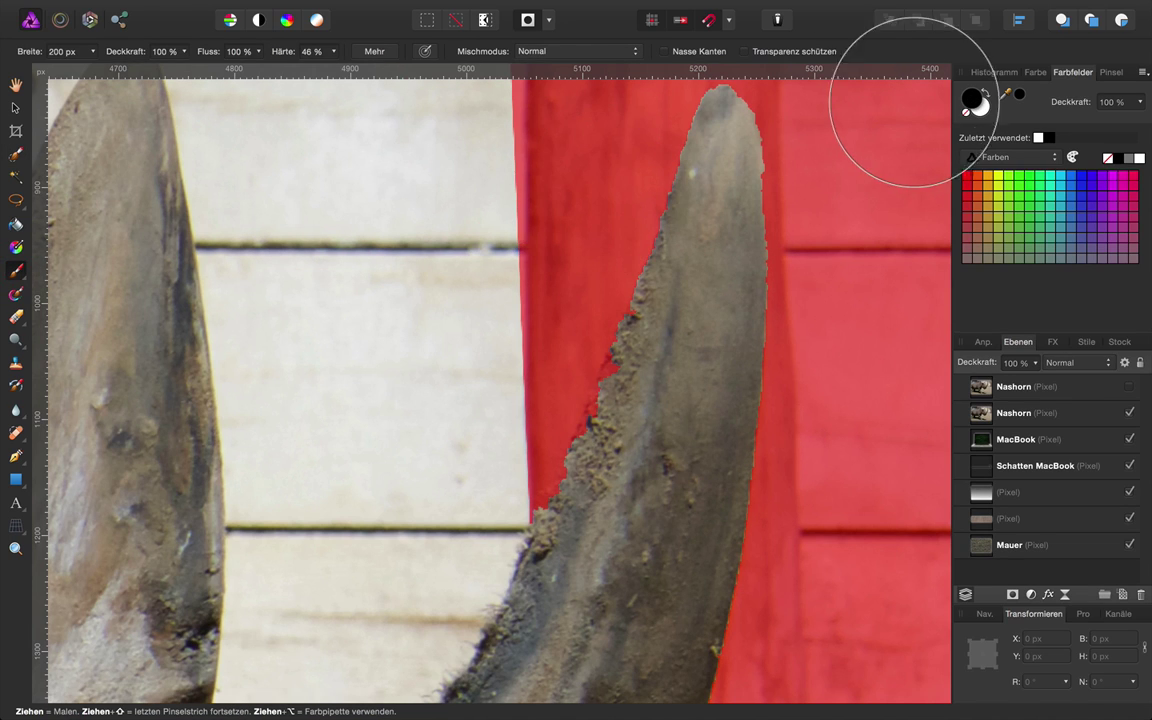
{"action": "left_click", "coordinate": [1039, 138]}
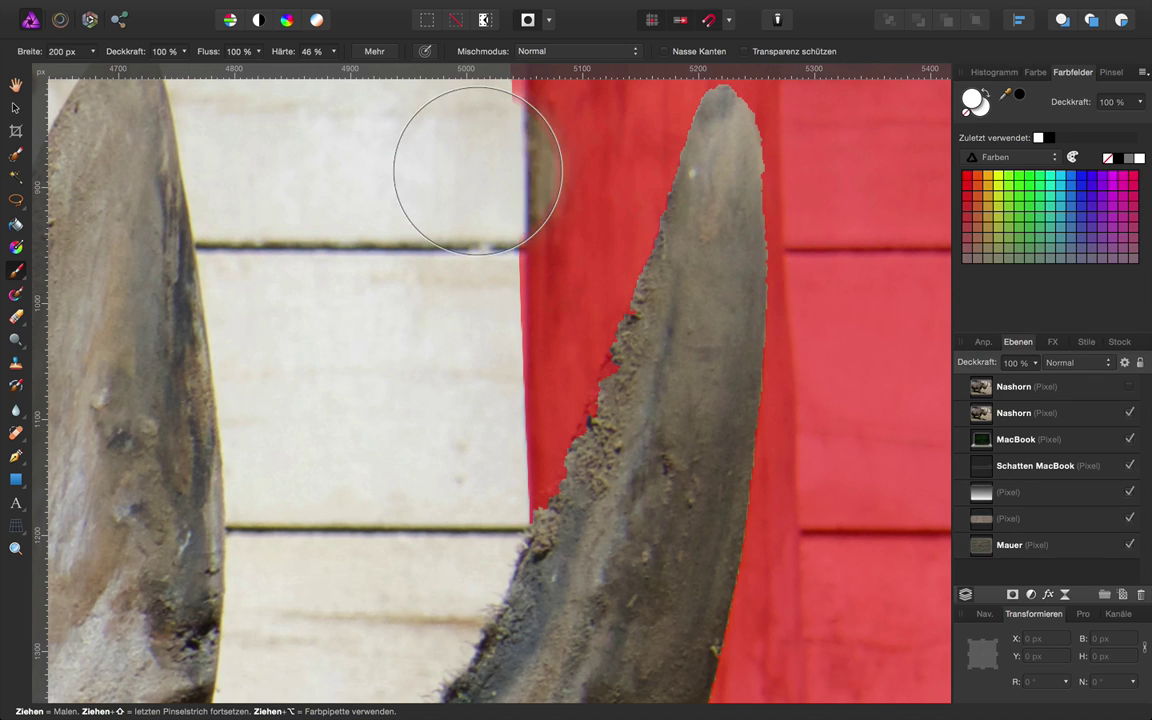
{"action": "key", "text": "super+z"}
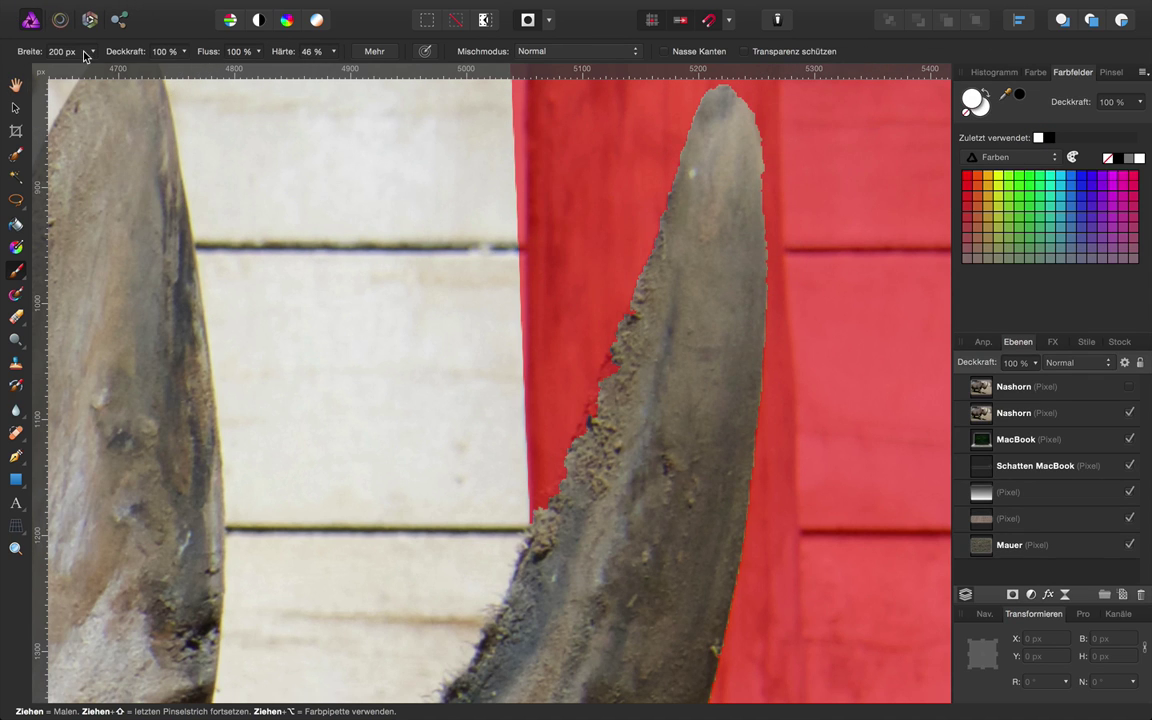
{"action": "left_click", "coordinate": [94, 52]}
{"action": "left_click_drag", "start_coordinate": [91, 73], "coordinate": [71, 73]}
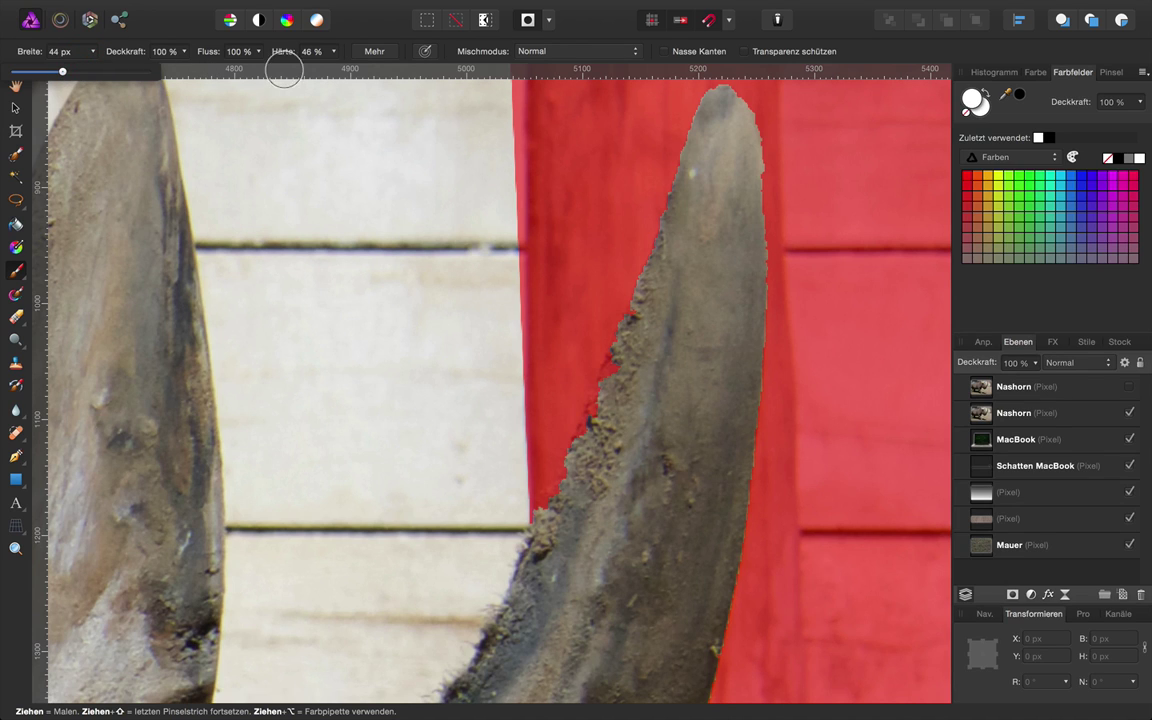
{"action": "left_click", "coordinate": [334, 52]}
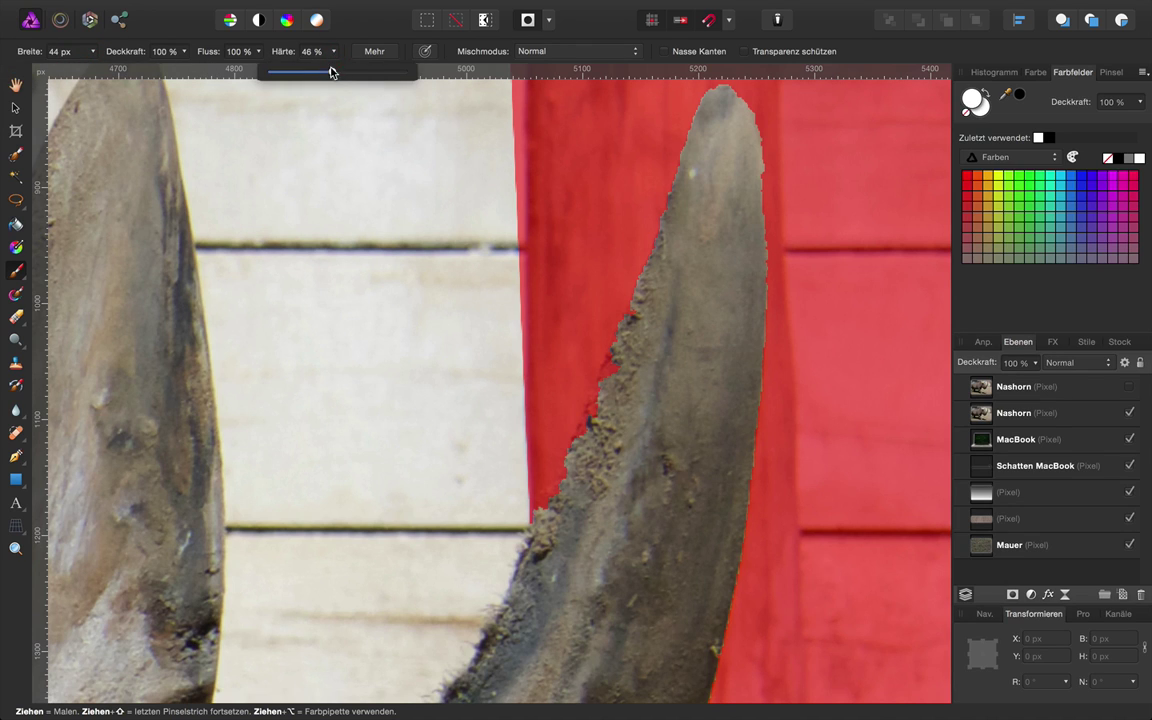
{"action": "left_click_drag", "start_coordinate": [330, 72], "coordinate": [386, 75]}
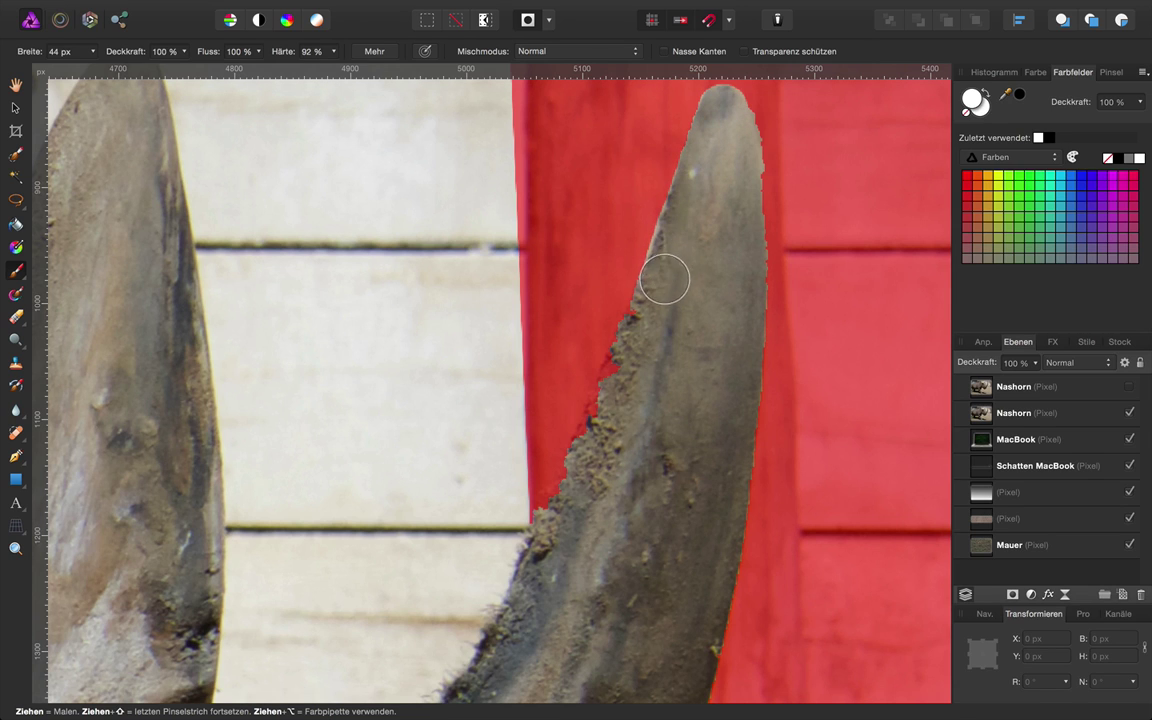
- Fill the jagged notches along the horn's left edge, then zoom out to the whole composition
{"action": "mouse_move", "coordinate": [631, 361]}
{"action": "left_mouse_down"}
{"action": "mouse_move", "coordinate": [590, 476]}
{"action": "mouse_move", "coordinate": [566, 505]}
{"action": "mouse_move", "coordinate": [609, 432]}
{"action": "mouse_move", "coordinate": [687, 231]}
{"action": "mouse_move", "coordinate": [738, 175]}
{"action": "mouse_move", "coordinate": [730, 352]}
{"action": "mouse_move", "coordinate": [656, 571]}
{"action": "mouse_move", "coordinate": [681, 519]}
{"action": "left_mouse_up"}
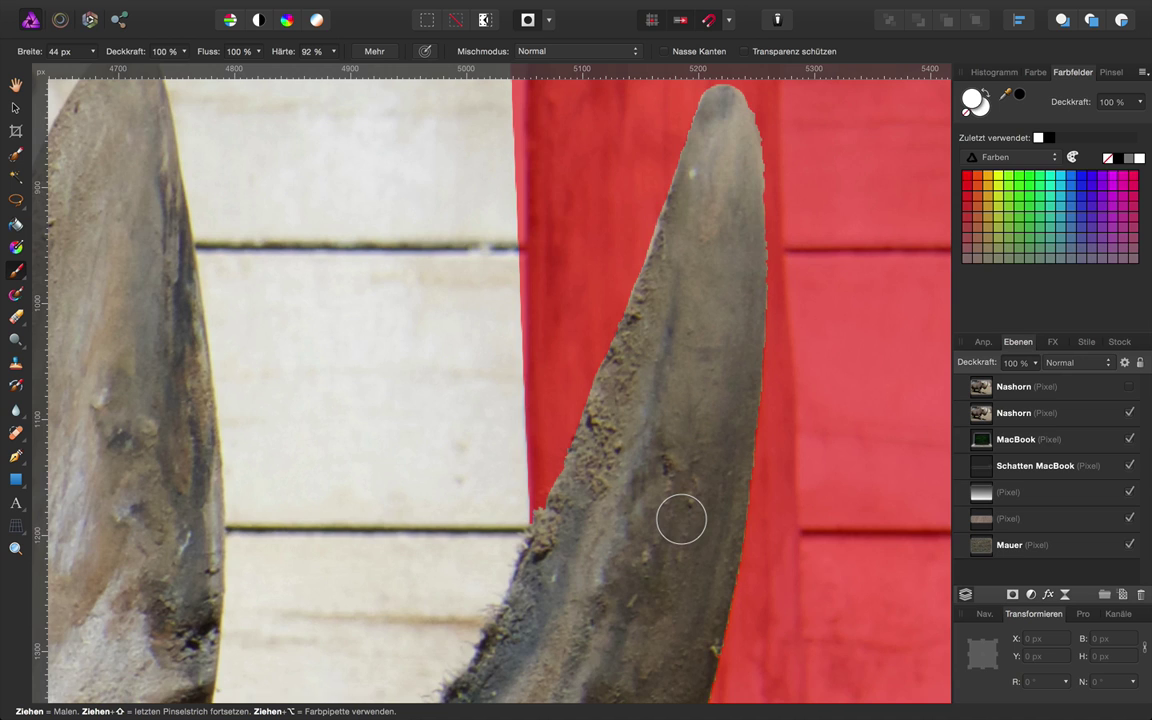
{"action": "scroll", "coordinate": [681, 519], "scroll_direction": "down", "scroll_amount": 5}
{"action": "scroll", "coordinate": [681, 519], "scroll_direction": "down", "scroll_amount": 5}
{"action": "scroll", "coordinate": [600, 500], "scroll_direction": "down", "scroll_amount": 3}
{"action": "scroll", "coordinate": [491, 487], "scroll_direction": "down", "scroll_amount": 5}
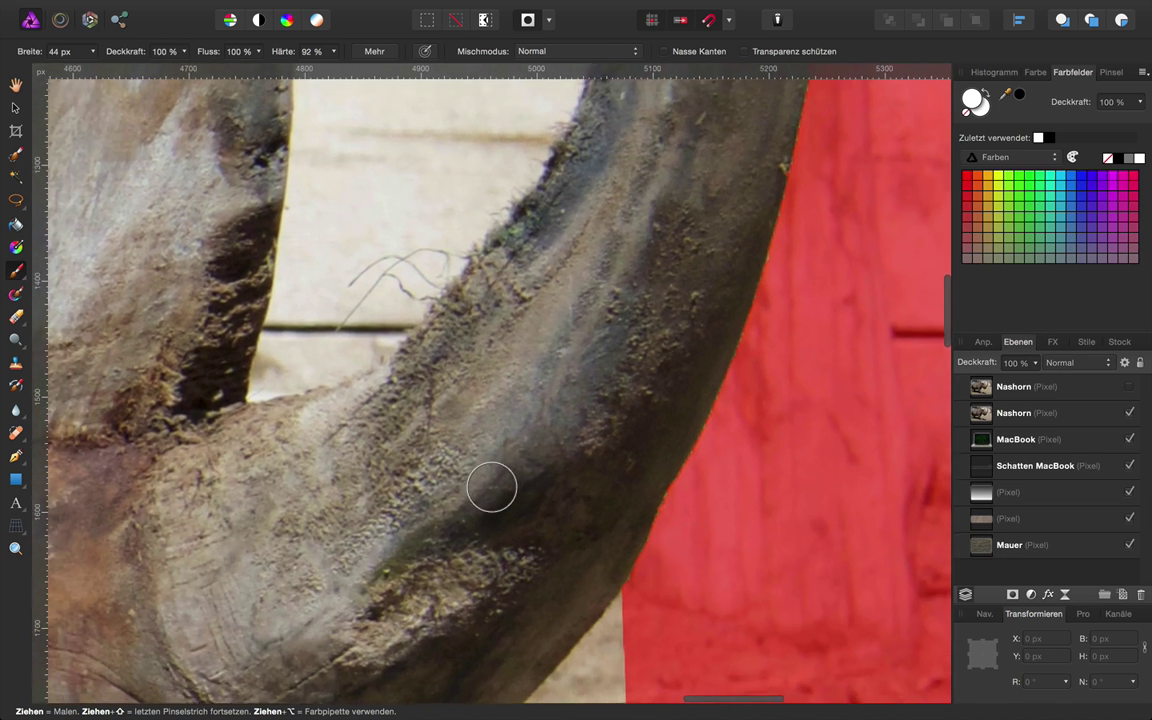
{"action": "scroll", "coordinate": [491, 487], "scroll_direction": "down", "scroll_amount": 2}
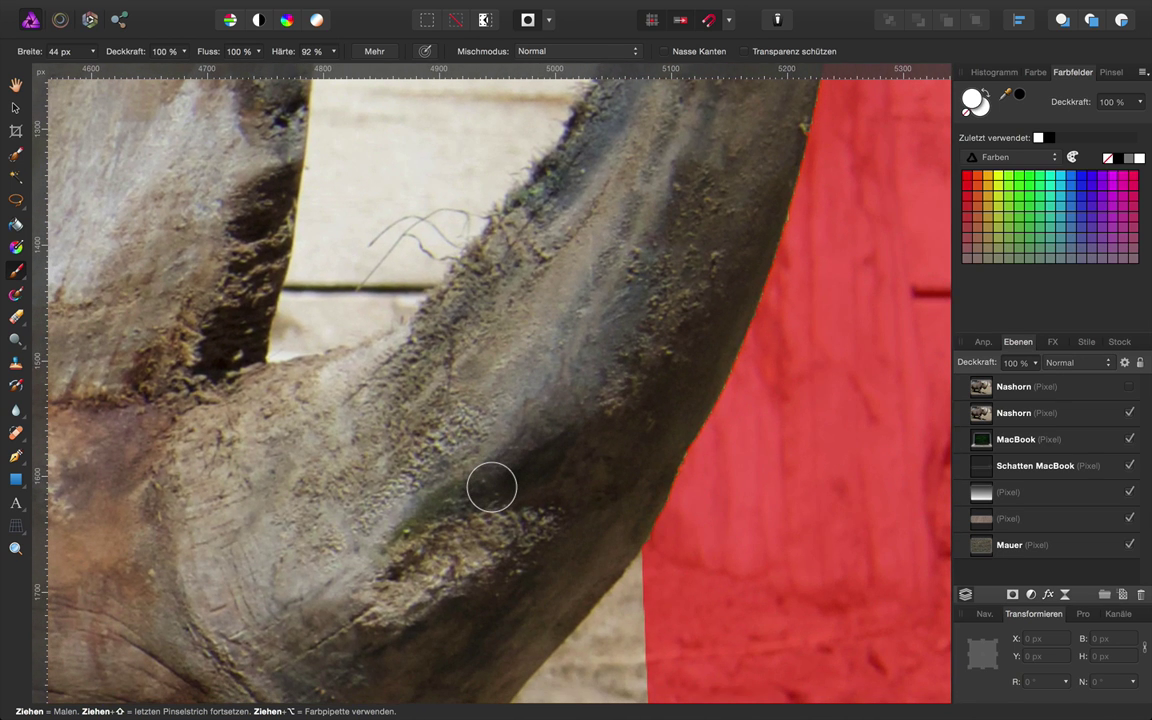
{"action": "key", "text": "ctrl+0"}
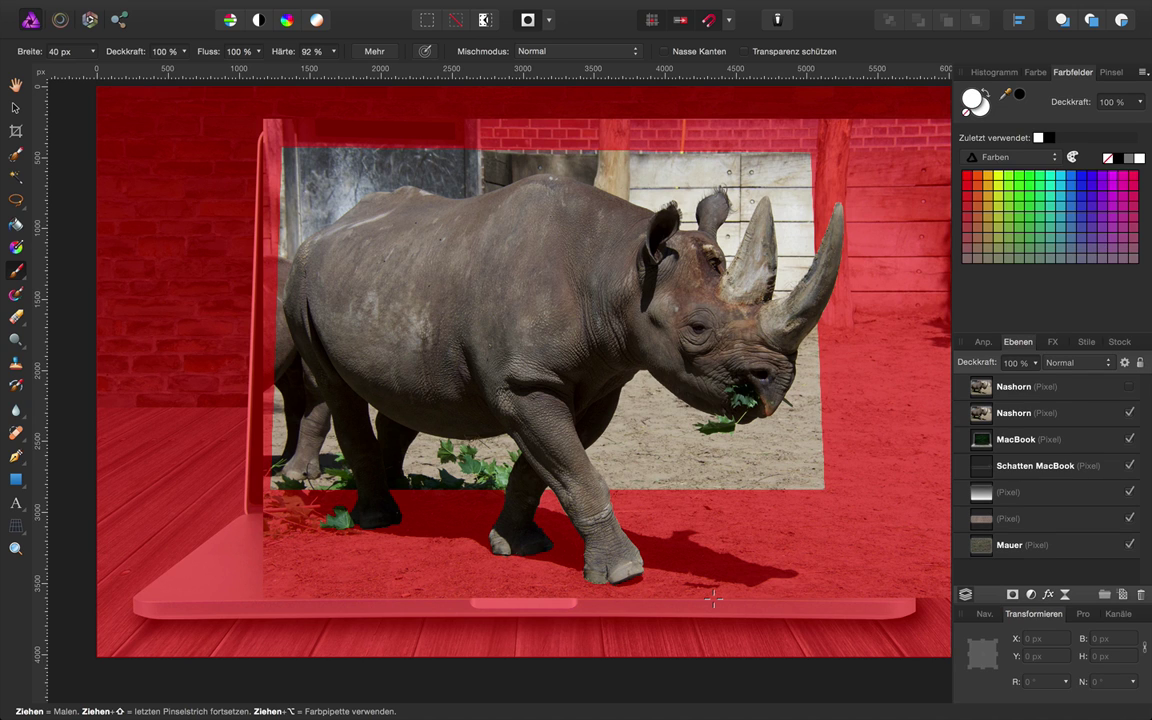
- Exit Quick Mask, mask the second Nashorn layer with the selection, and deselect
{"action": "key", "text": "q"}
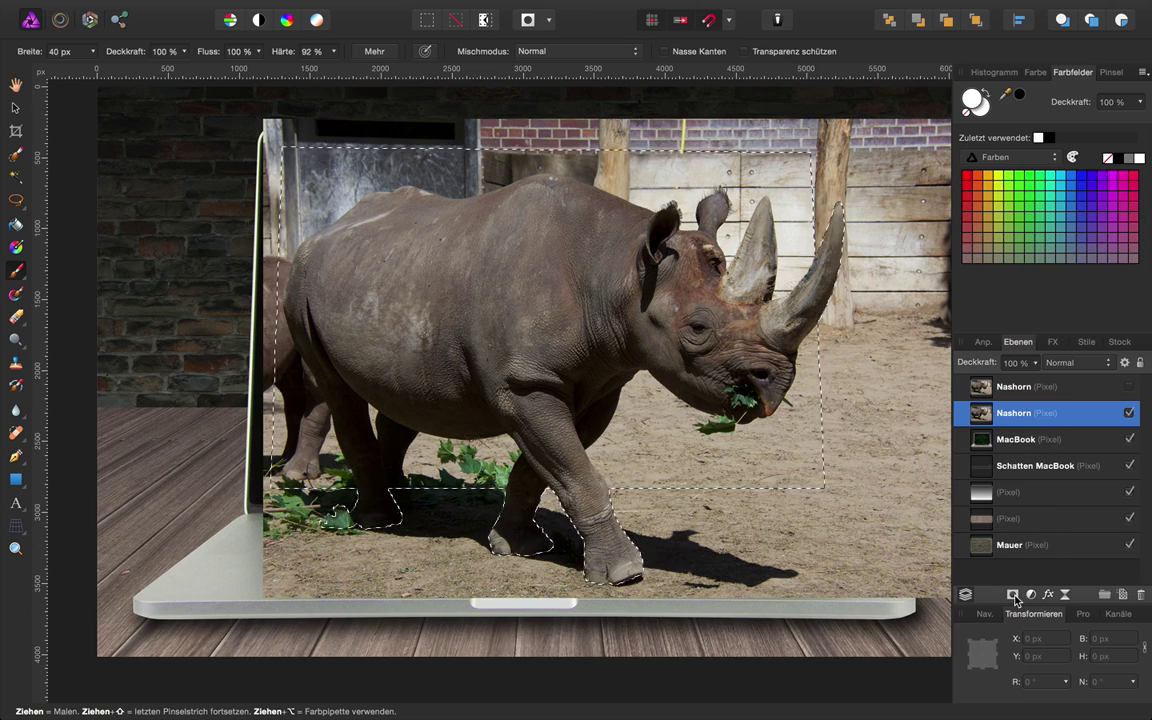
{"action": "left_click", "coordinate": [1013, 595]}
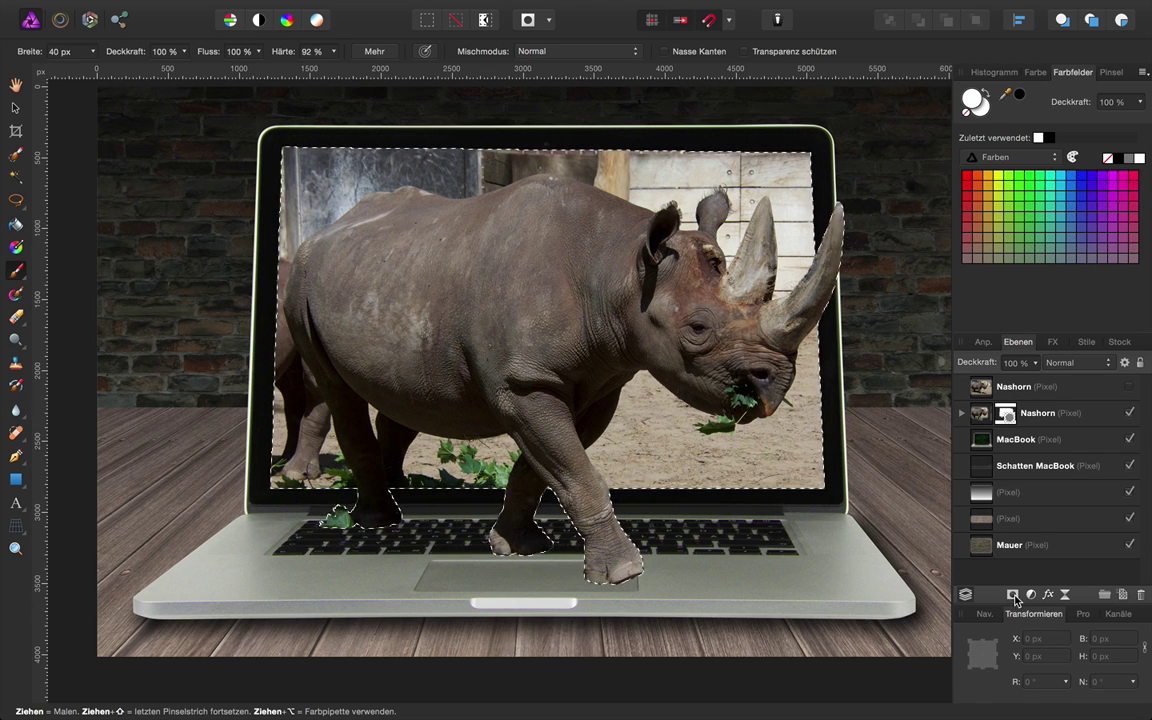
{"action": "key", "text": "super"}
{"action": "key", "text": "super+d"}
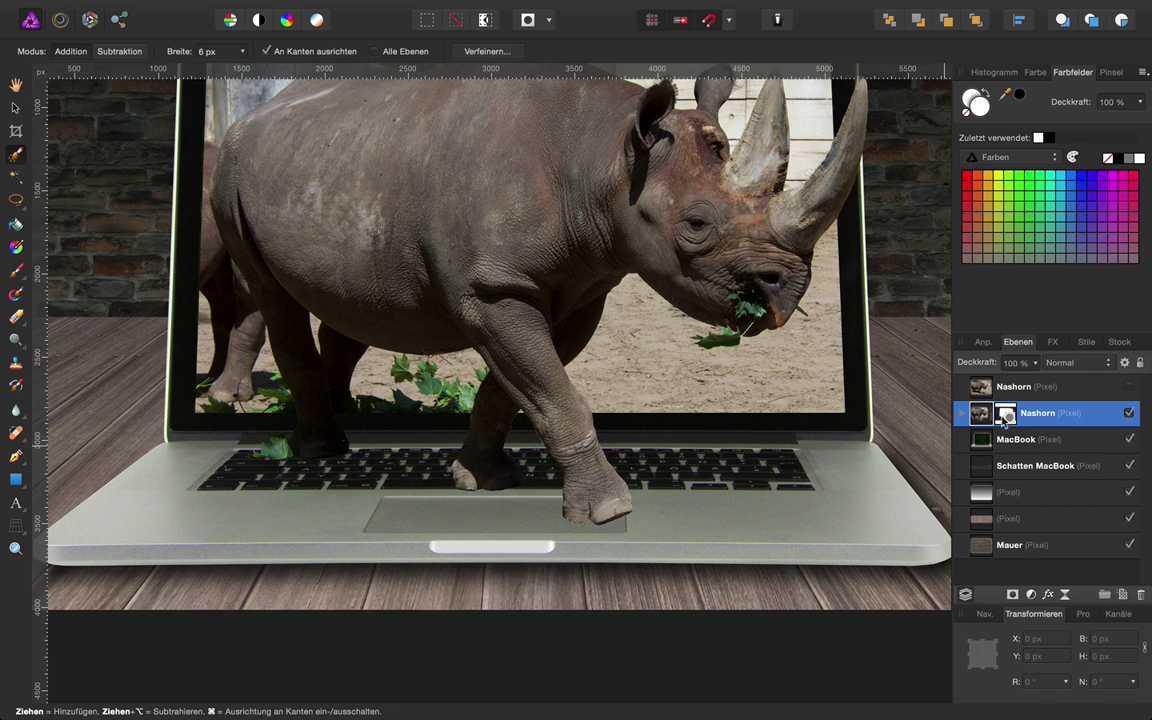
- Show the top Nashorn photo, brush-select one green leaf, and paste it onto a new layer
{"action": "left_click", "coordinate": [1027, 394]}
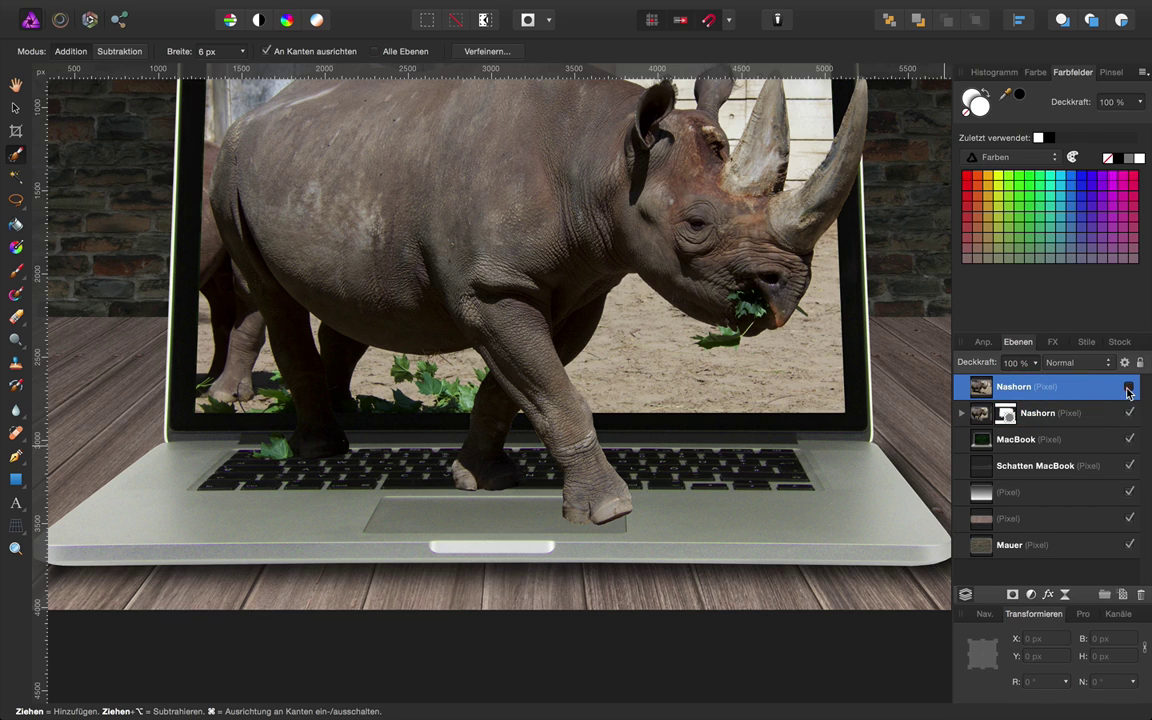
{"action": "left_click", "coordinate": [1128, 388]}
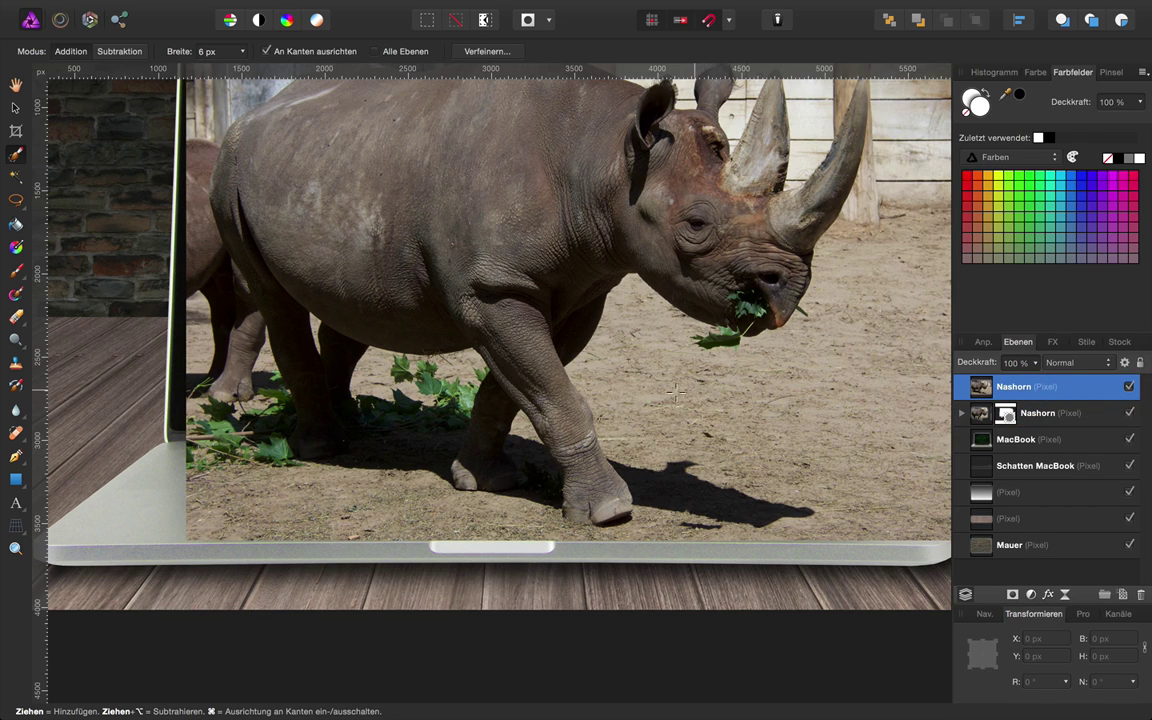
{"action": "scroll", "coordinate": [472, 390], "scroll_direction": "up", "scroll_amount": 1}
{"action": "scroll", "coordinate": [472, 390], "scroll_direction": "up", "scroll_amount": 3}
{"action": "scroll", "coordinate": [472, 390], "scroll_direction": "up", "scroll_amount": 1}
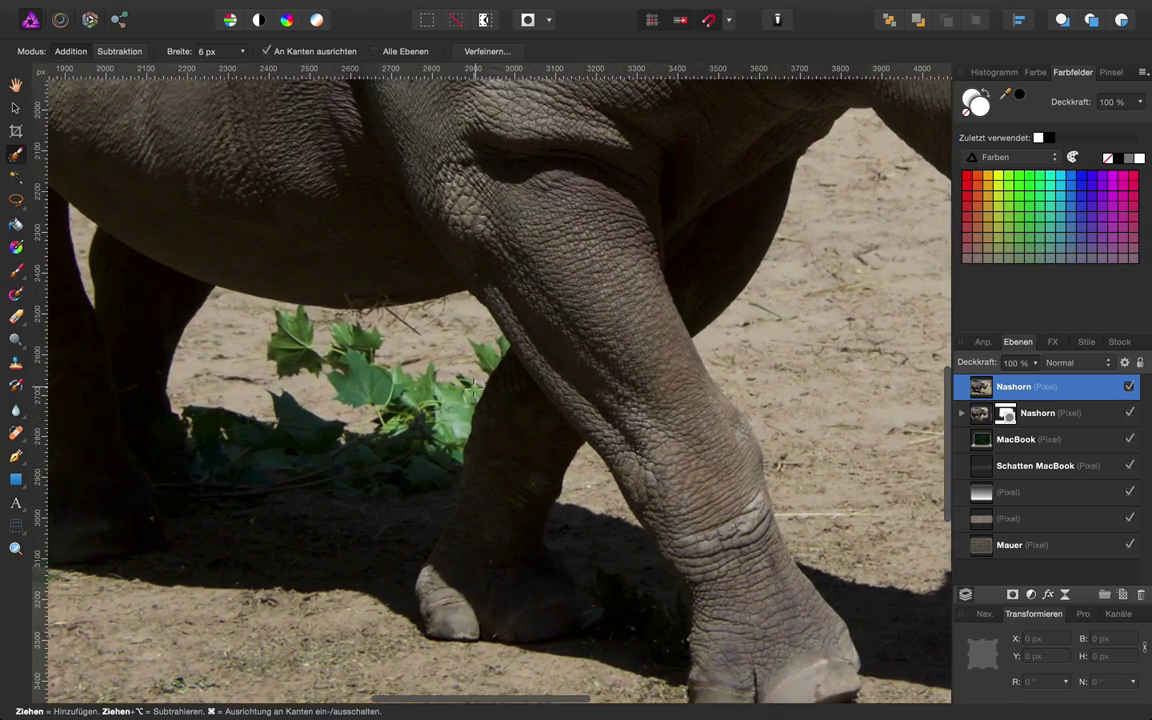
{"action": "scroll", "coordinate": [472, 390], "scroll_direction": "up", "scroll_amount": 1}
{"action": "scroll", "coordinate": [472, 390], "scroll_direction": "left", "scroll_amount": 2}
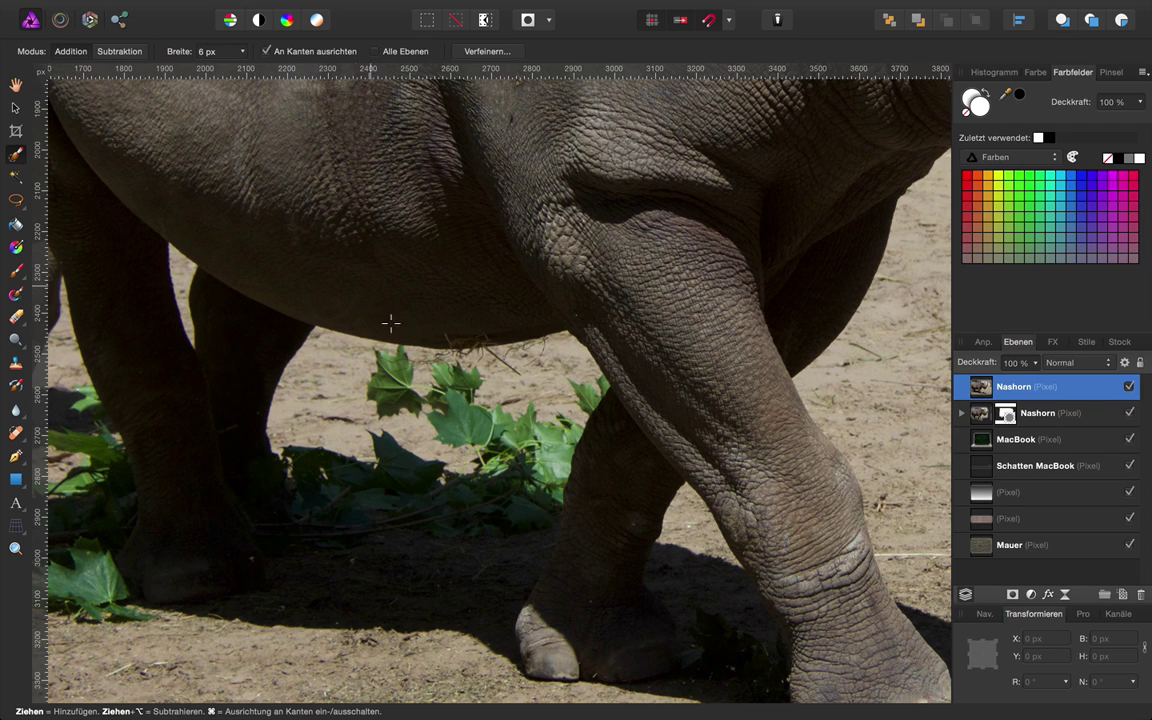
{"action": "left_click_drag", "start_coordinate": [453, 414], "coordinate": [459, 416]}
{"action": "key", "text": "super+c"}
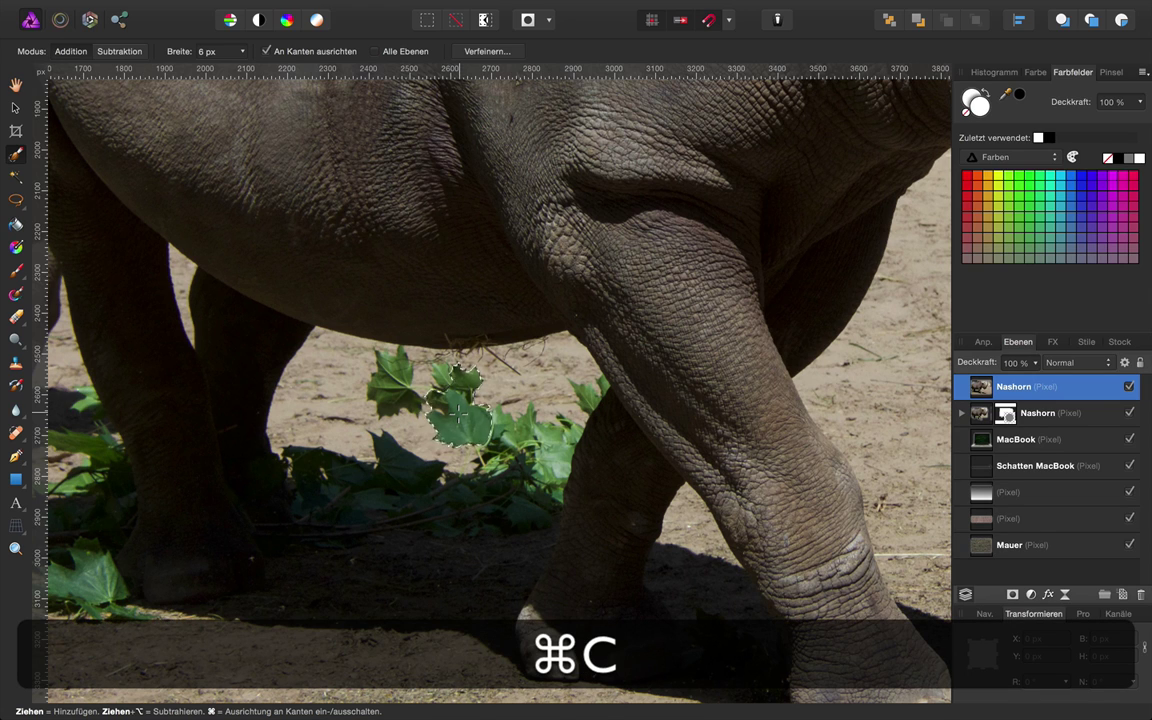
{"action": "key", "text": "super+v"}
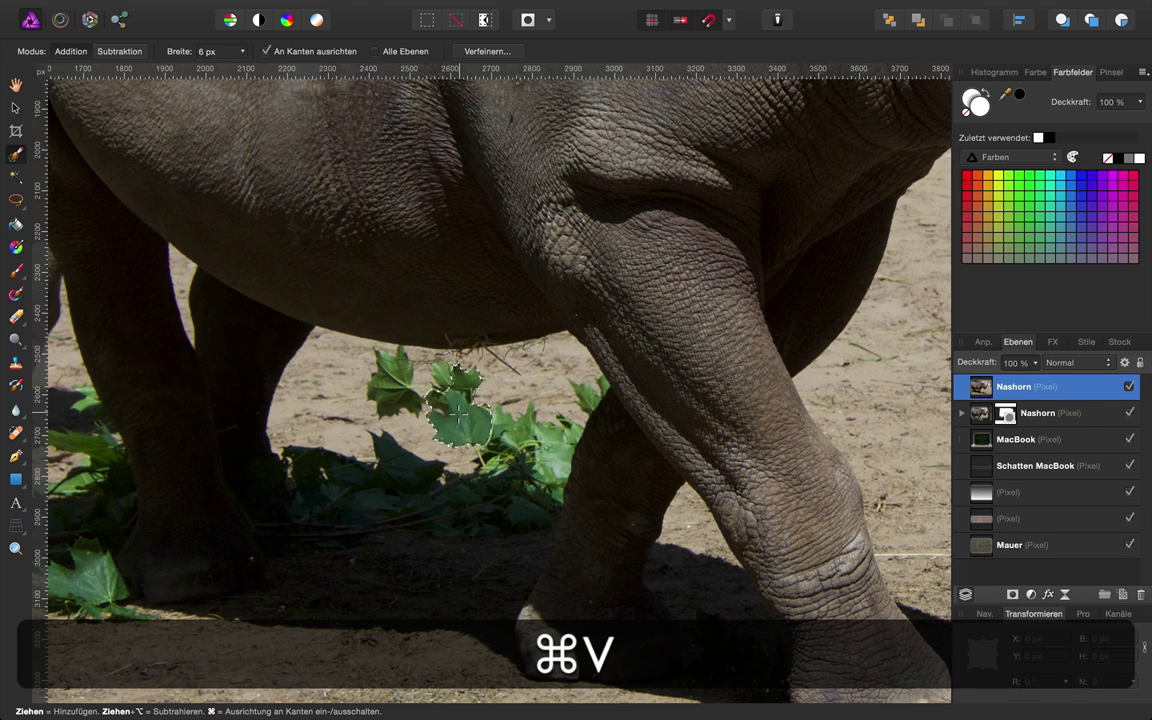
{"action": "left_click", "coordinate": [16, 110]}
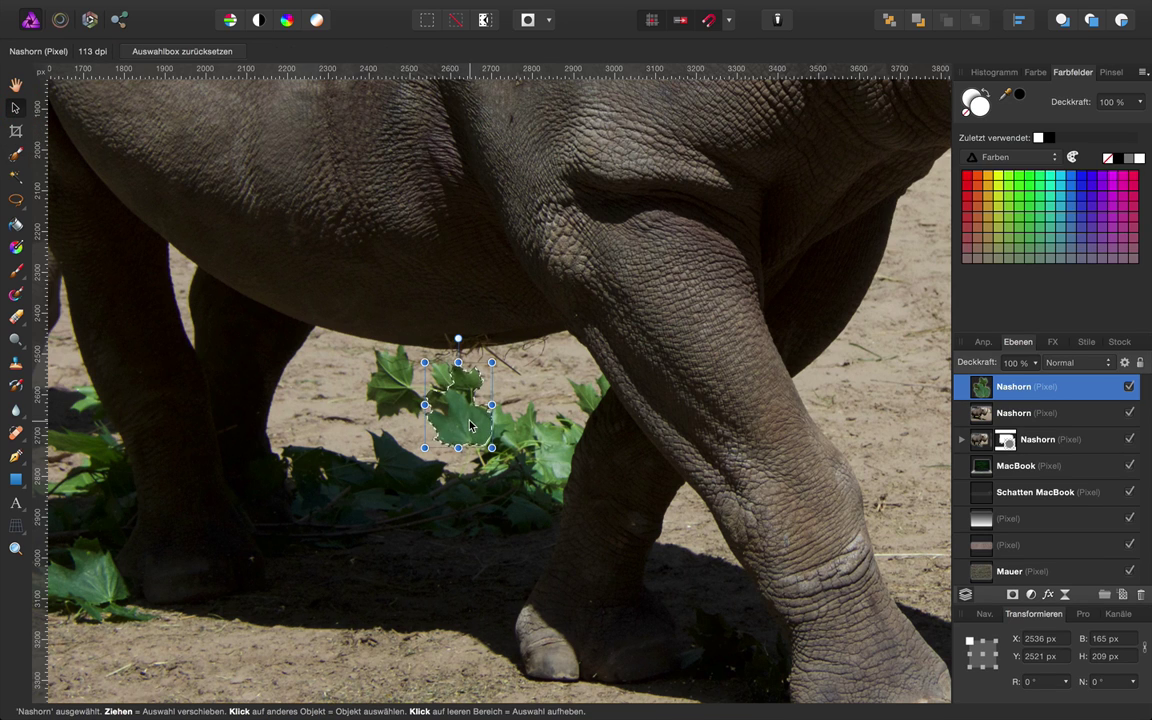
- Drag the pasted leaf down toward the ground and clear the selection
{"action": "left_click_drag", "start_coordinate": [470, 425], "coordinate": [885, 575]}
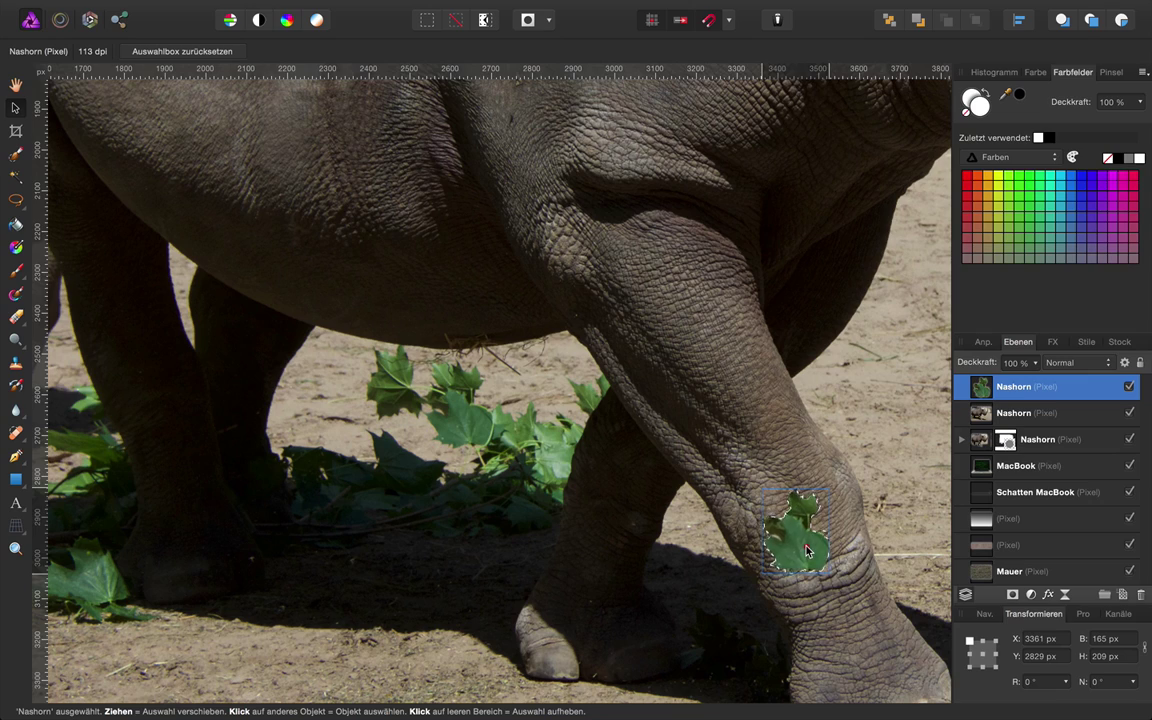
{"action": "scroll", "coordinate": [820, 530], "scroll_direction": "down", "scroll_amount": 6}
{"action": "scroll", "coordinate": [760, 490], "scroll_direction": "right", "scroll_amount": 8}
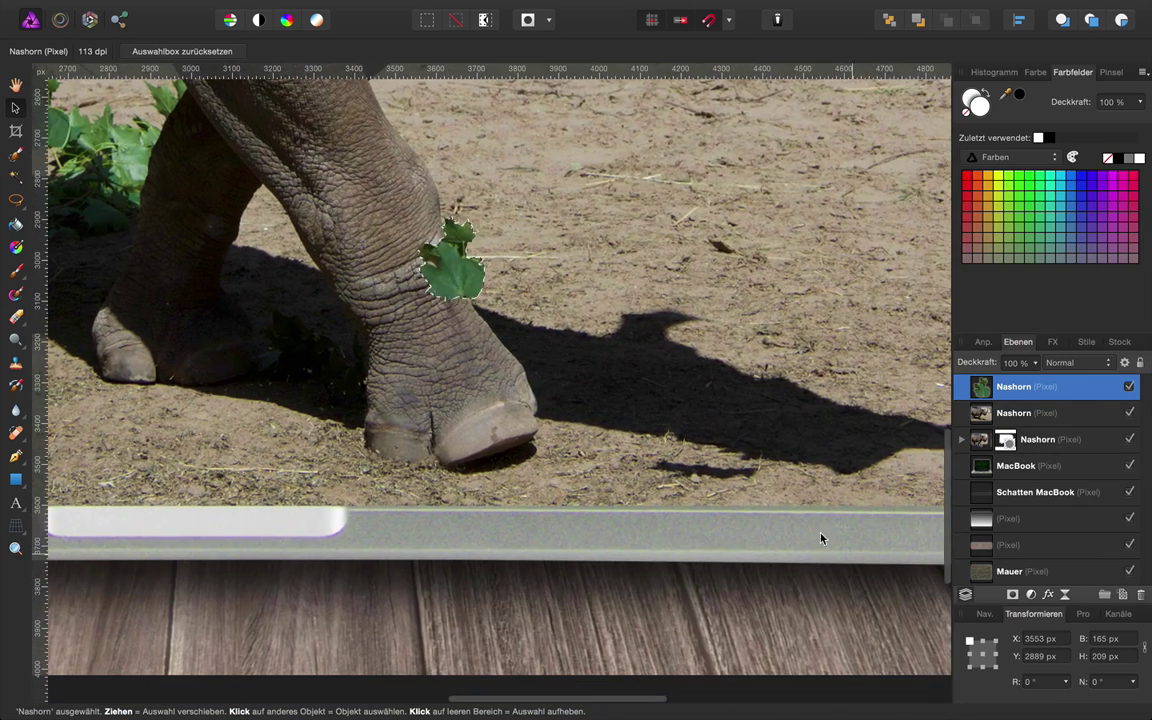
{"action": "left_click_drag", "start_coordinate": [455, 262], "coordinate": [672, 297]}
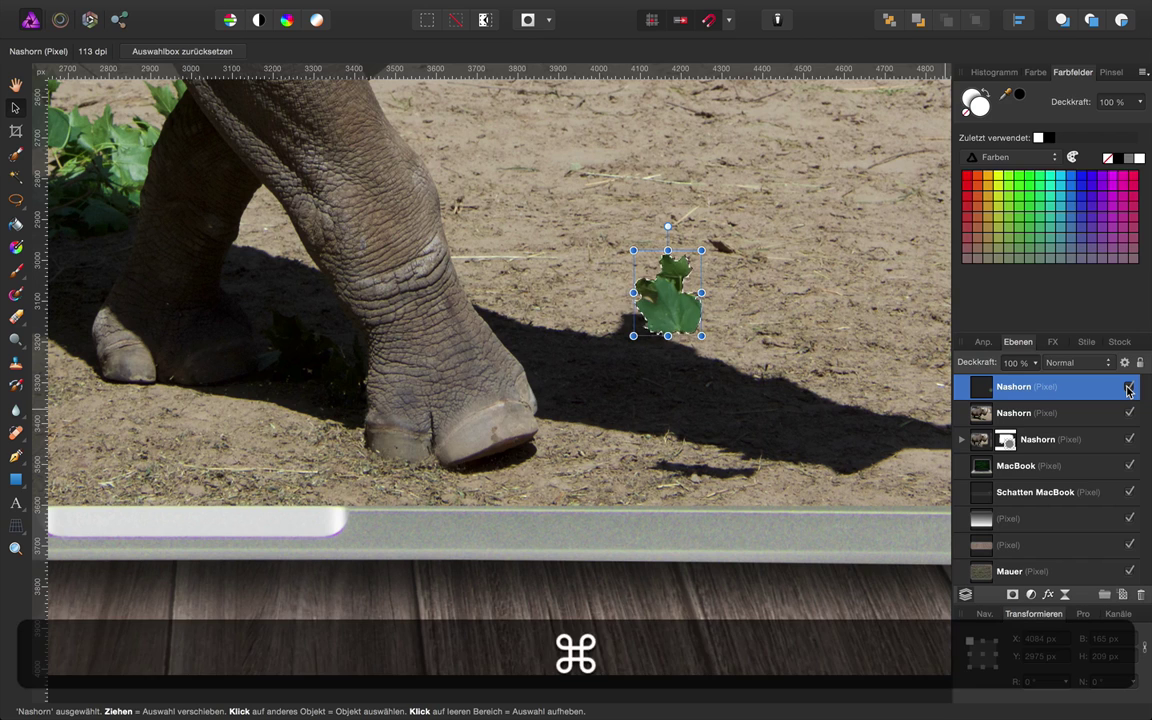
{"action": "key", "text": "super+d"}
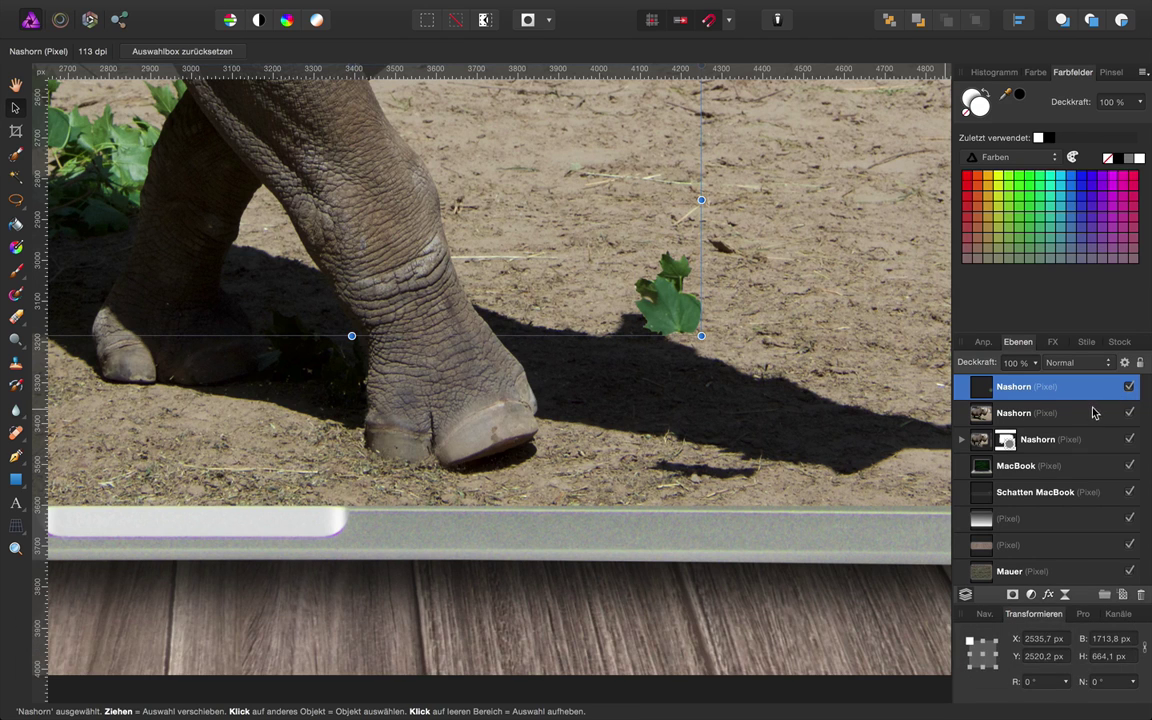
- Hide the full rhino photo and move the leaf onto the laptop keyboard's right side
{"action": "left_click", "coordinate": [1094, 413]}
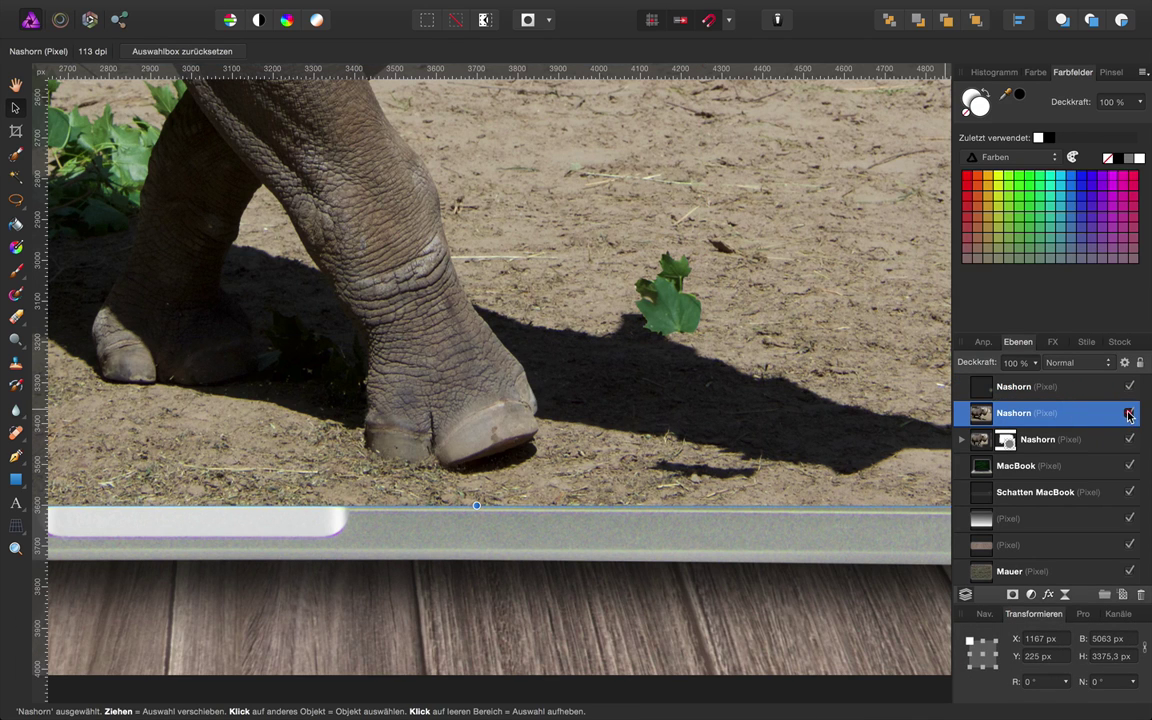
{"action": "left_click", "coordinate": [1129, 414]}
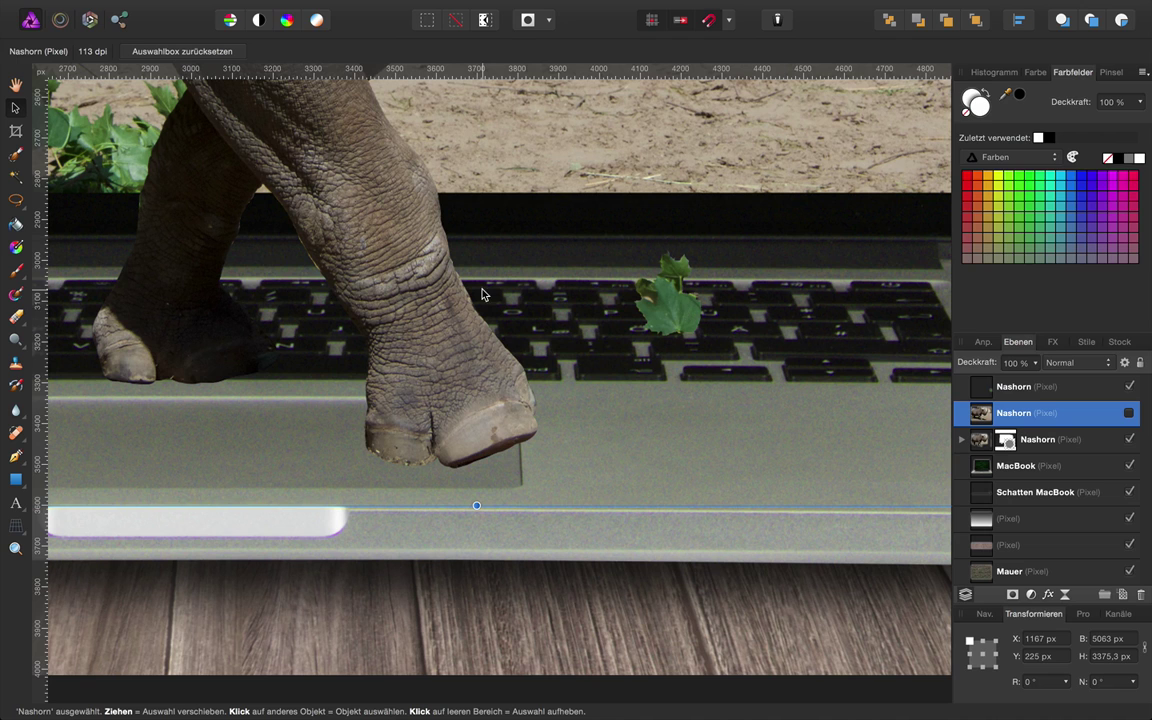
{"action": "left_click_drag", "start_coordinate": [681, 314], "coordinate": [803, 396]}
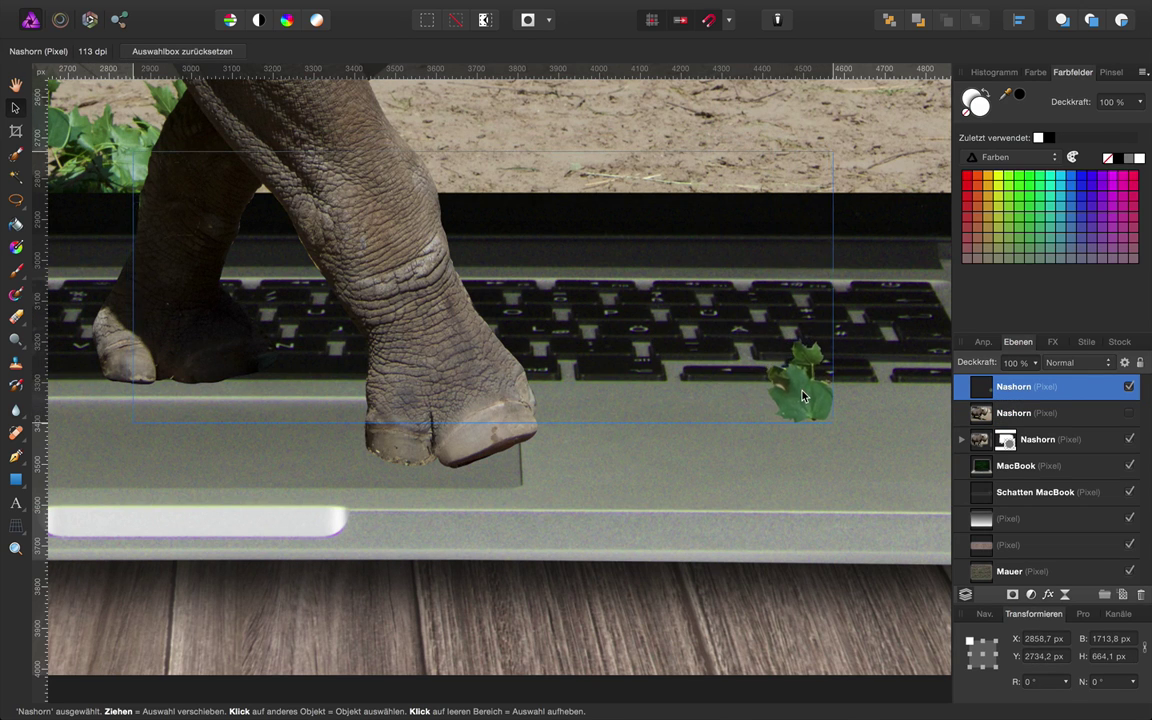
{"action": "scroll", "coordinate": [803, 396], "scroll_direction": "down", "scroll_amount": 2}
{"action": "scroll", "coordinate": [803, 396], "scroll_direction": "down", "scroll_amount": 2}
{"action": "scroll", "coordinate": [803, 396], "scroll_direction": "down", "scroll_amount": 1}
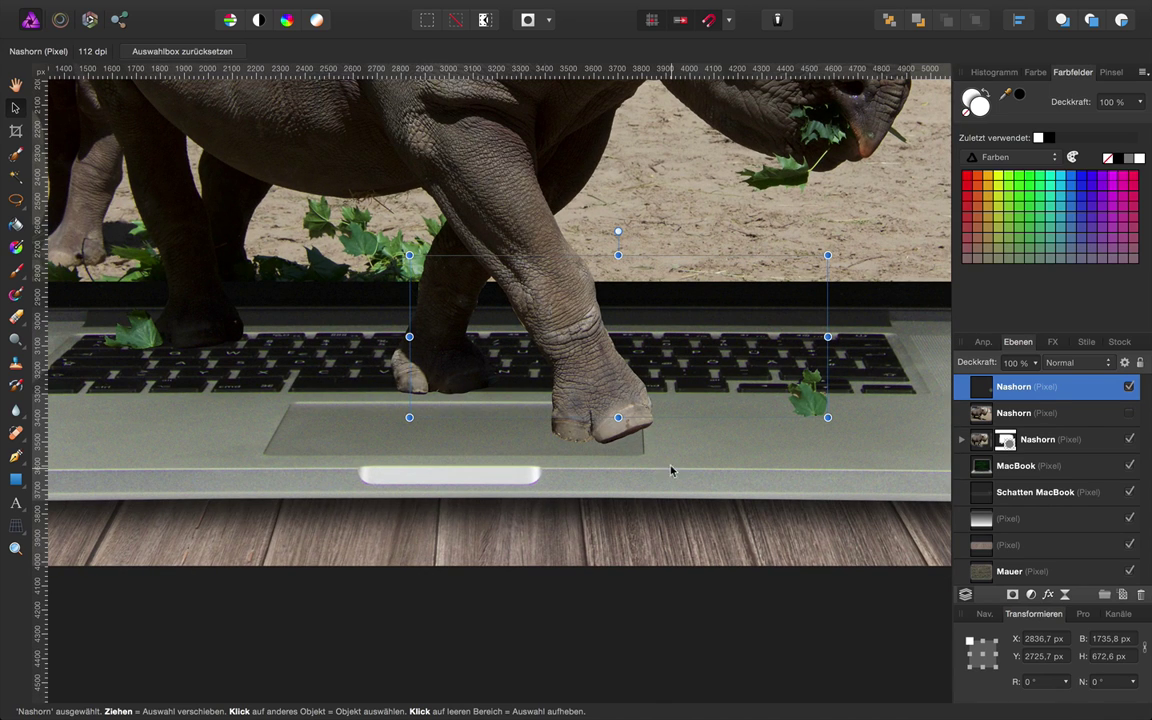
- Rotate the leaf to about 351°, nudge it, and show the full rhino photo again
{"action": "left_click_drag", "start_coordinate": [618, 232], "coordinate": [669, 272]}
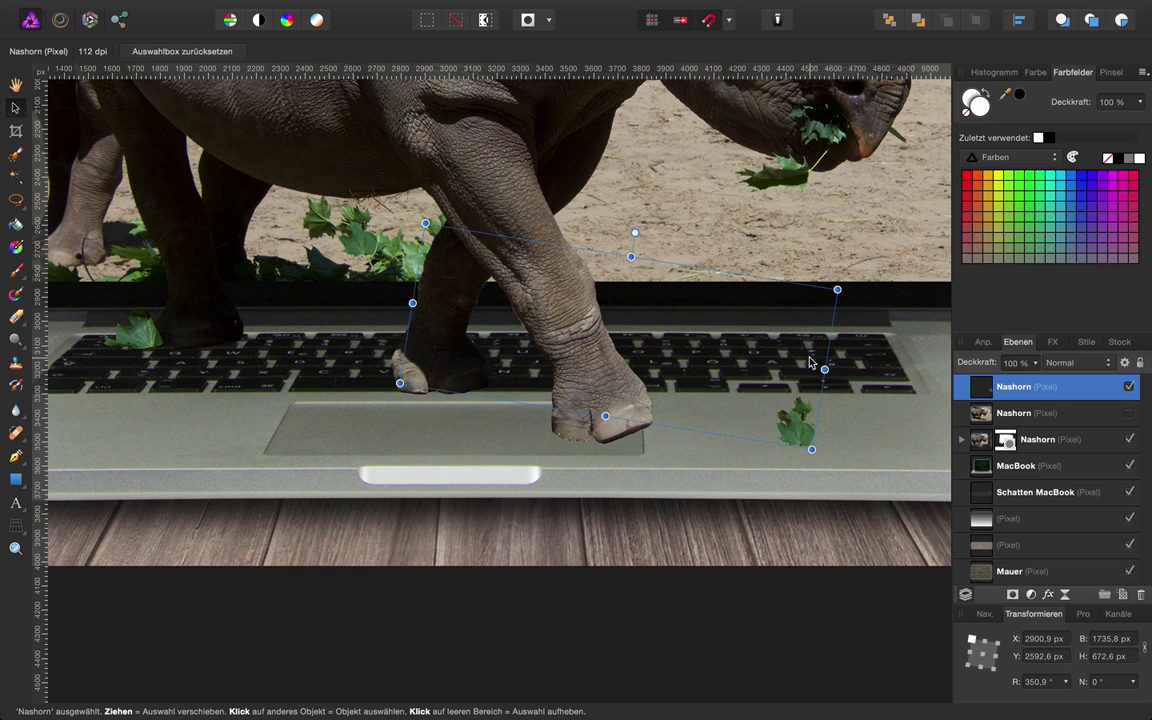
{"action": "left_click_drag", "start_coordinate": [788, 402], "coordinate": [814, 390]}
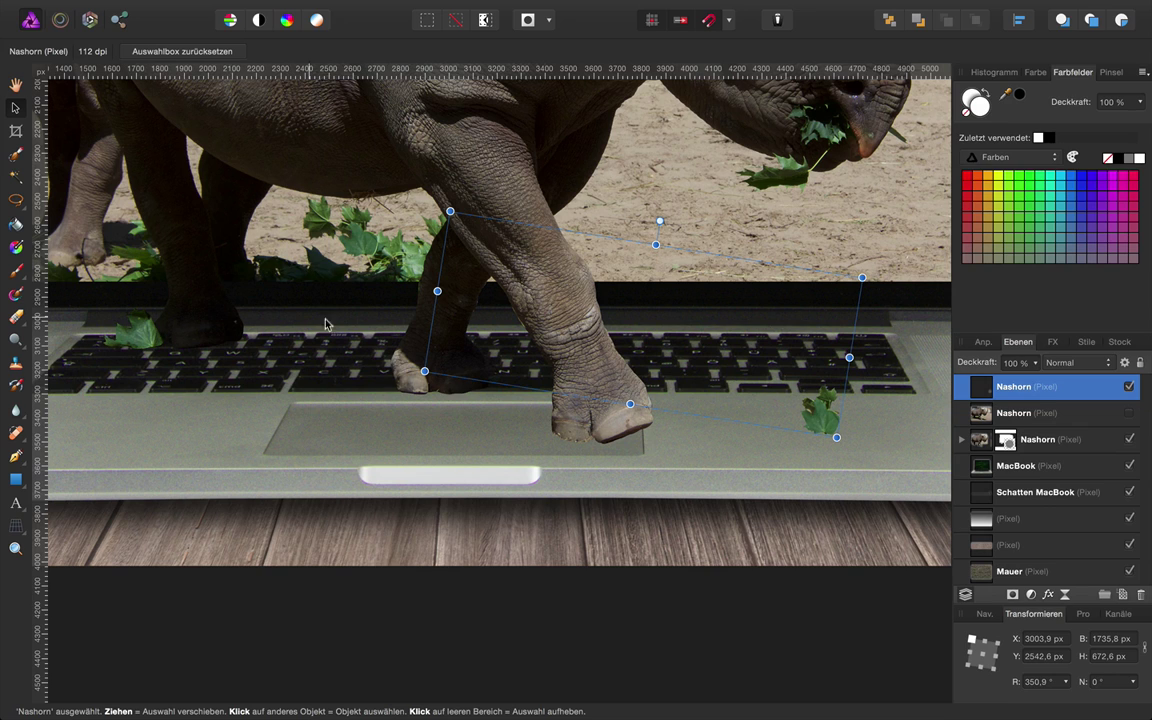
{"action": "left_click", "coordinate": [1131, 413]}
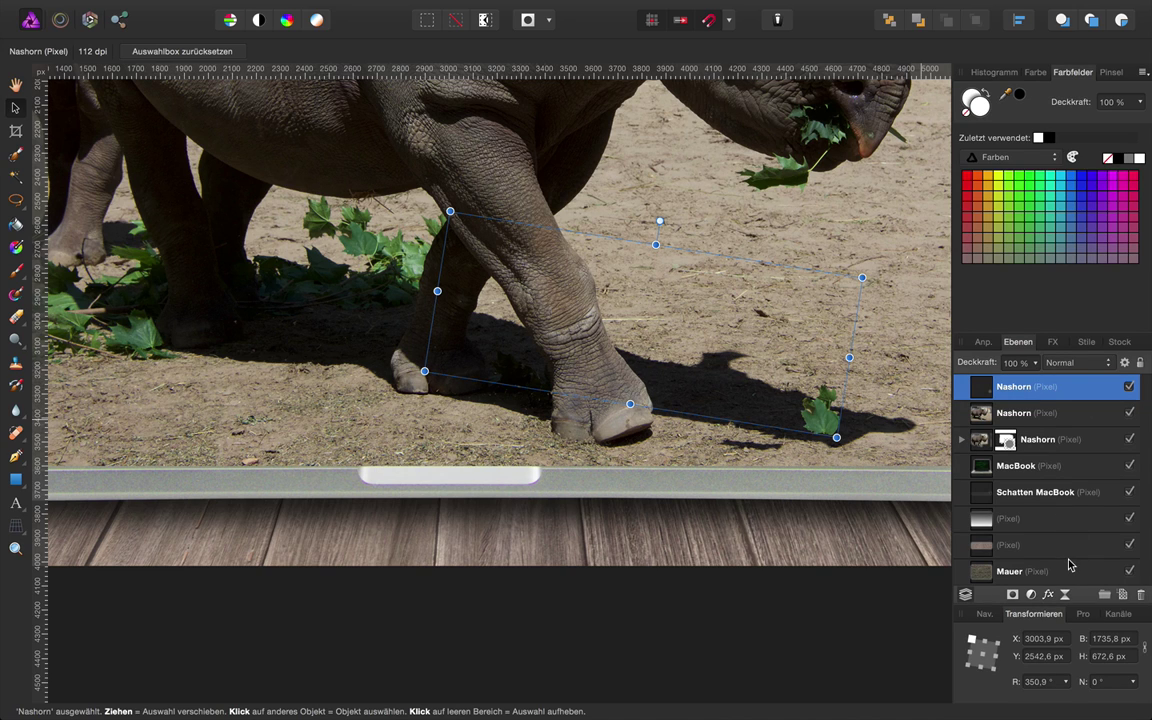
{"action": "left_click", "coordinate": [1041, 425]}
- Lower the full rhino photo's opacity and add a new empty layer above the MacBook
{"action": "left_click", "coordinate": [1036, 363]}
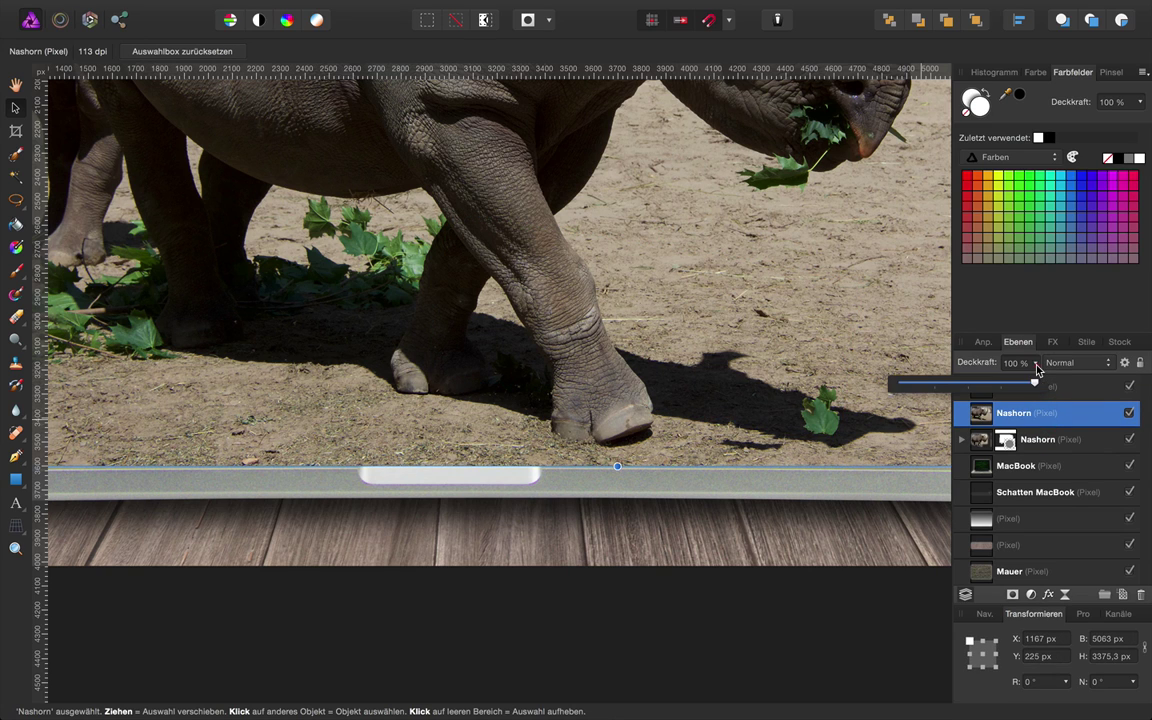
{"action": "left_click_drag", "start_coordinate": [1035, 387], "coordinate": [987, 387]}
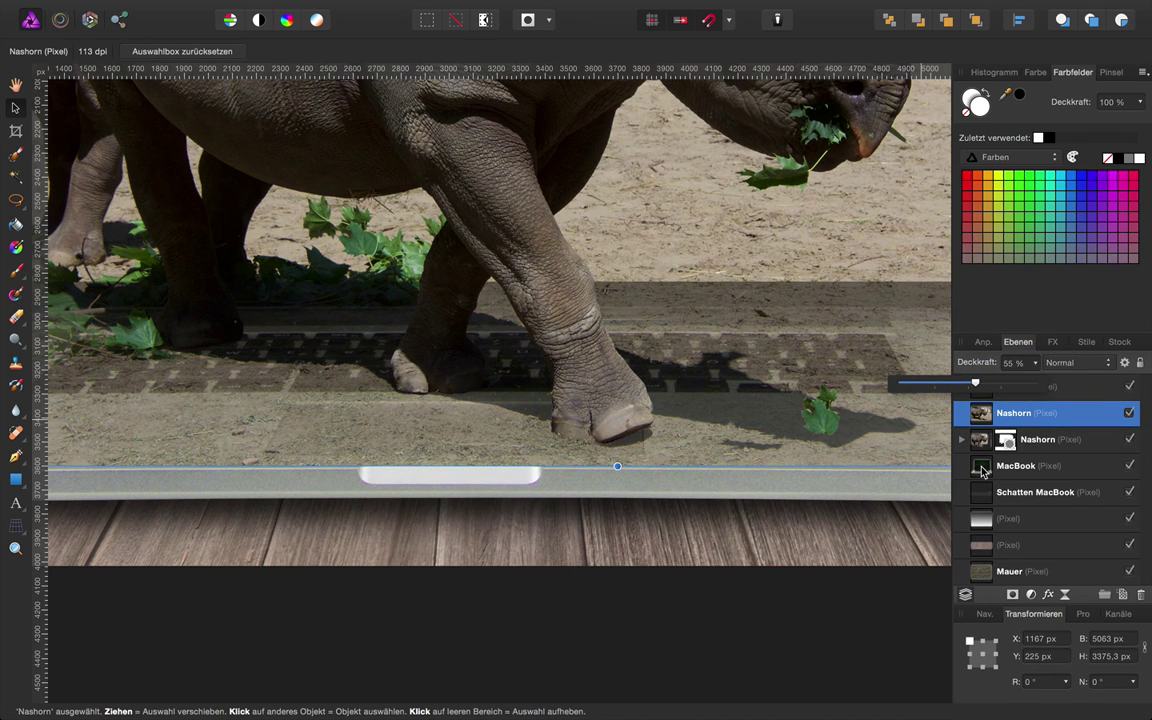
{"action": "left_click", "coordinate": [983, 471]}
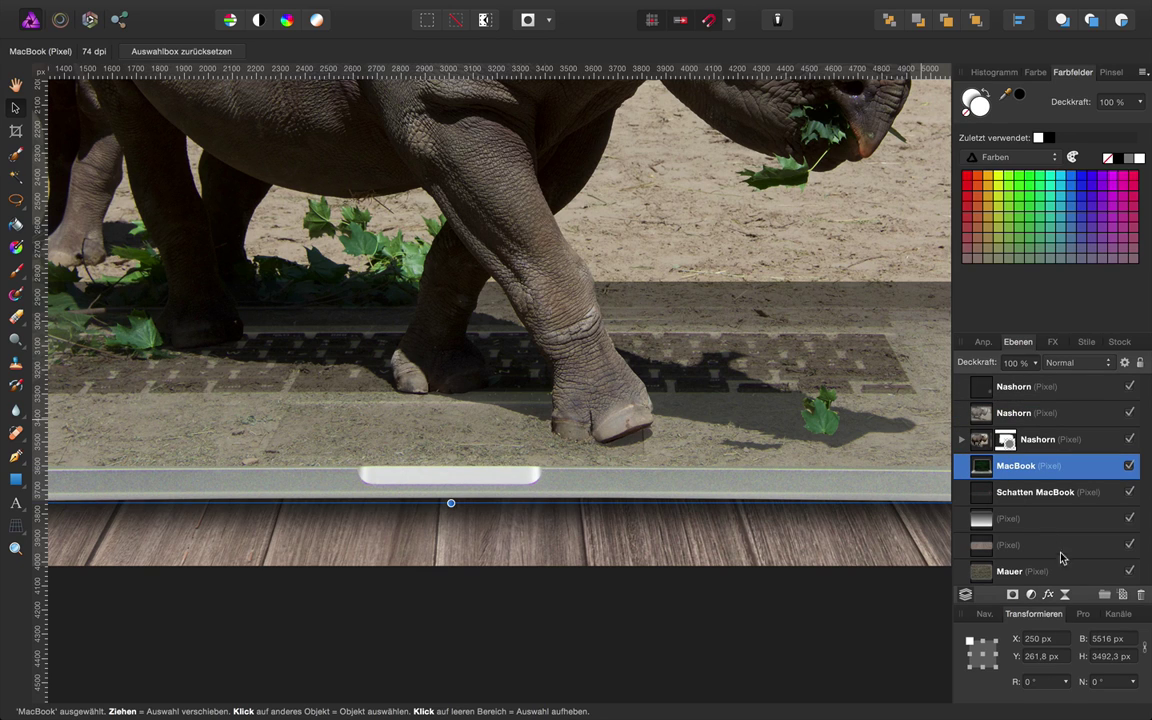
{"action": "left_click", "coordinate": [1121, 596]}
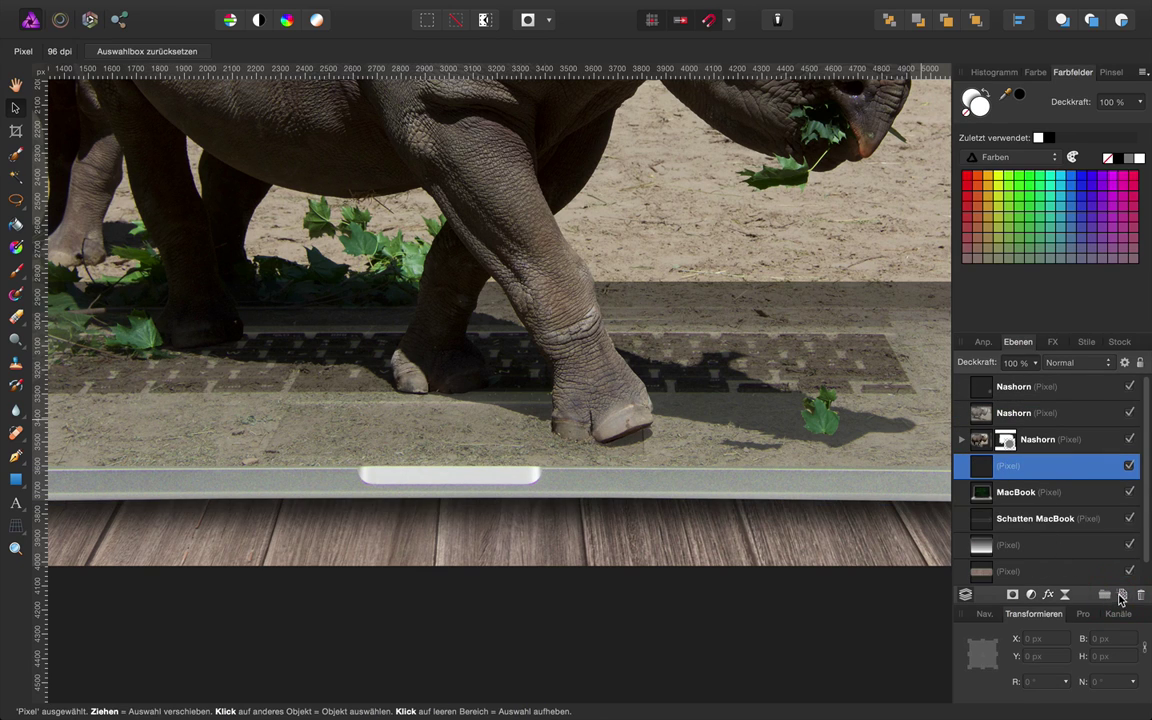
- Rename the new layer 'Schatten Nashorn'
{"action": "double_click", "coordinate": [1013, 468]}
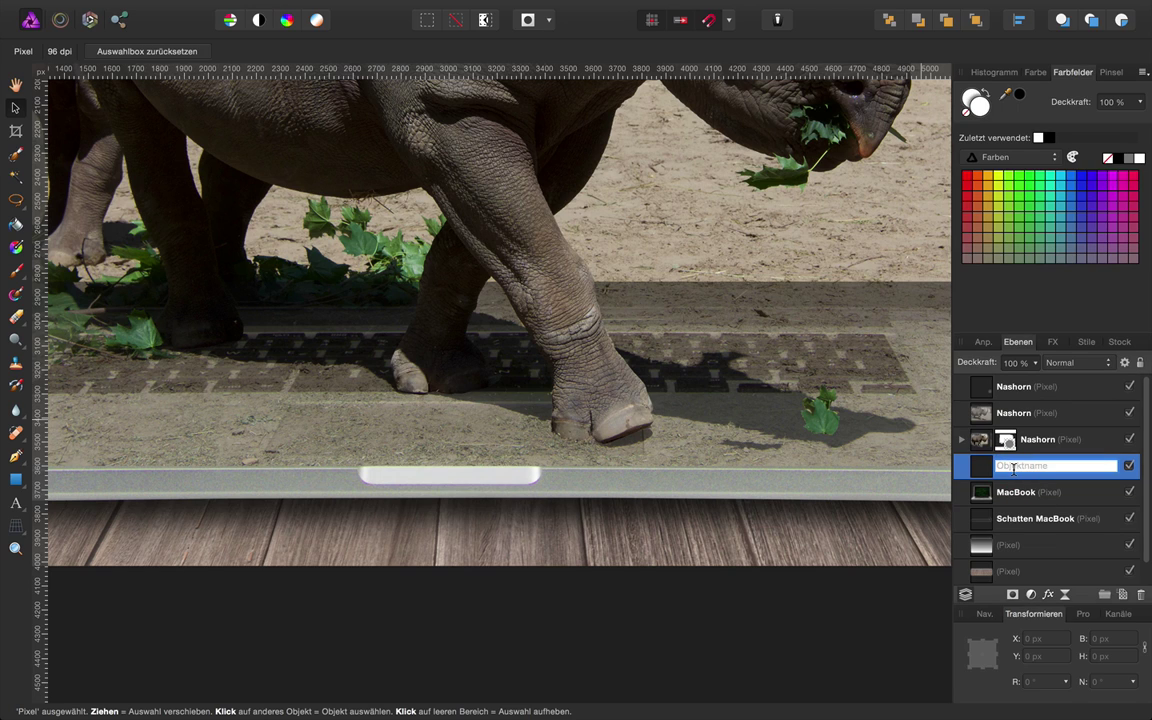
{"action": "type", "text": "Schatte"}
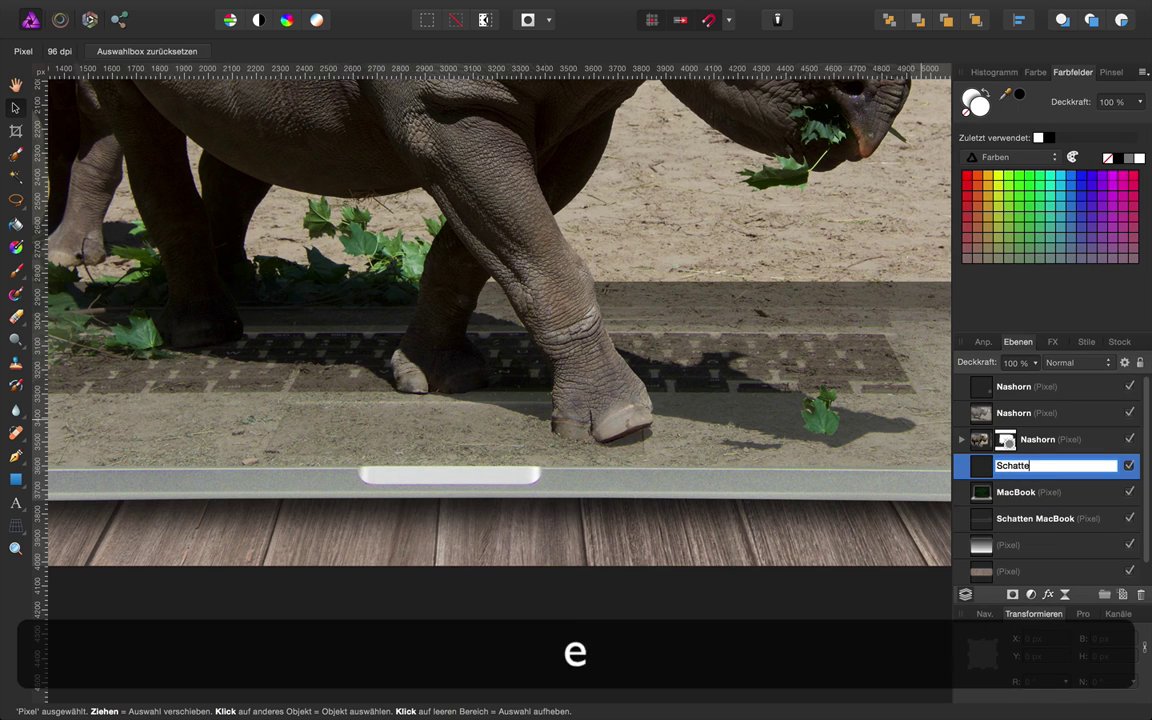
{"action": "type", "text": "n Nash"}
{"action": "type", "text": "orn"}
{"action": "key", "text": "Return"}
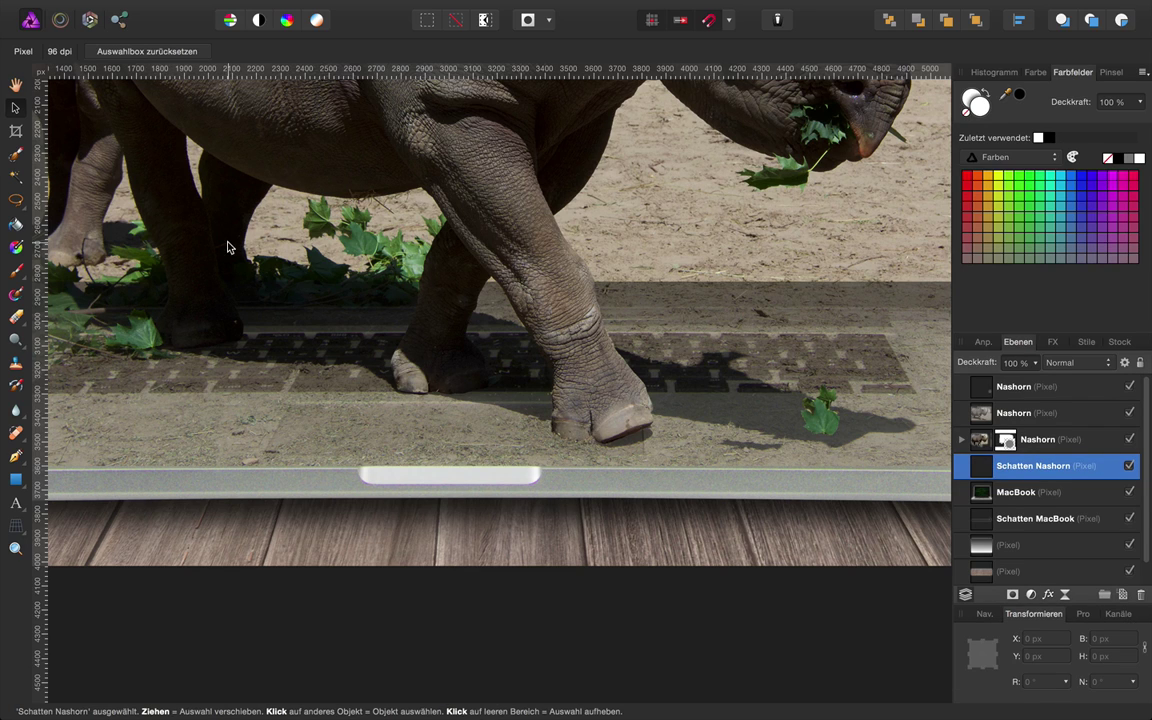
{"action": "left_click", "coordinate": [17, 272]}
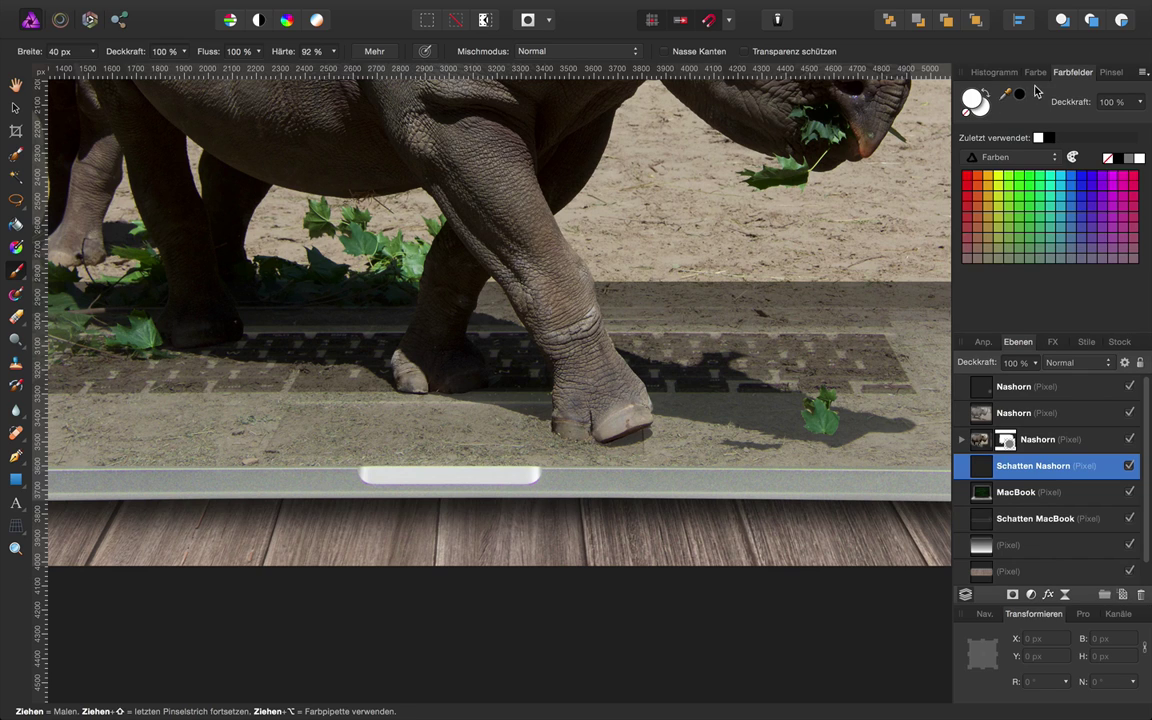
- Paint a black shadow near the rhino's legs with a 210 px brush
{"action": "left_click", "coordinate": [1047, 138]}
{"action": "left_click", "coordinate": [91, 51]}
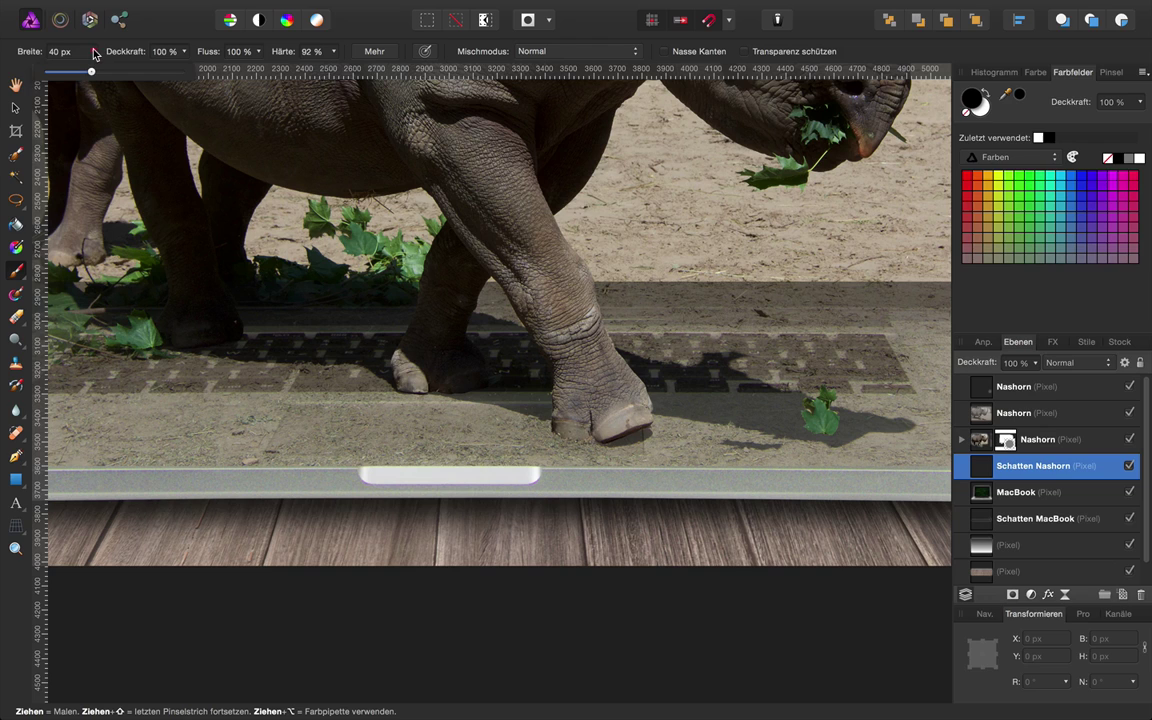
{"action": "left_click_drag", "start_coordinate": [86, 74], "coordinate": [126, 76]}
{"action": "mouse_move", "coordinate": [342, 303]}
{"action": "left_mouse_down"}
{"action": "mouse_move", "coordinate": [234, 319]}
{"action": "mouse_move", "coordinate": [506, 386]}
{"action": "mouse_move", "coordinate": [572, 416]}
{"action": "mouse_move", "coordinate": [623, 414]}
{"action": "mouse_move", "coordinate": [640, 386]}
{"action": "mouse_move", "coordinate": [494, 337]}
{"action": "mouse_move", "coordinate": [452, 370]}
{"action": "mouse_move", "coordinate": [419, 368]}
{"action": "mouse_move", "coordinate": [370, 333]}
{"action": "mouse_move", "coordinate": [249, 337]}
{"action": "mouse_move", "coordinate": [185, 321]}
{"action": "mouse_move", "coordinate": [286, 305]}
{"action": "mouse_move", "coordinate": [393, 316]}
{"action": "mouse_move", "coordinate": [605, 372]}
{"action": "left_mouse_up"}
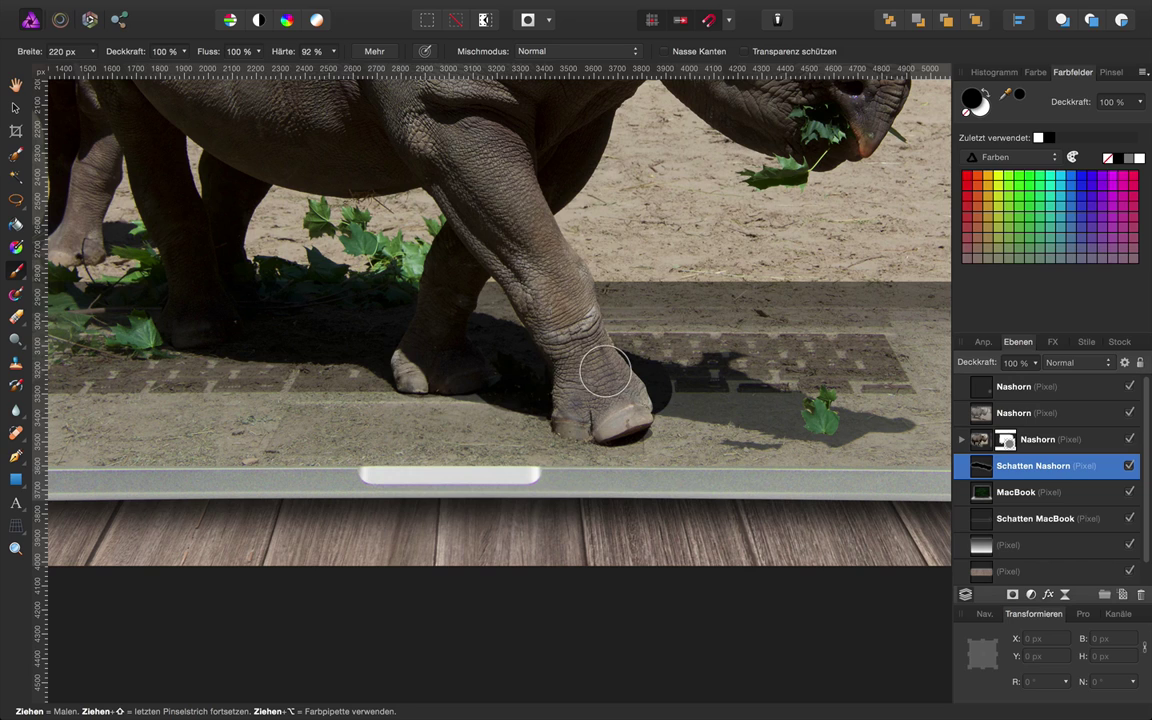
- Extend the shadow from the foot toward the leaf at 130 px, then hide the top Nashorn layer
{"action": "left_click", "coordinate": [92, 51]}
{"action": "left_click", "coordinate": [91, 72]}
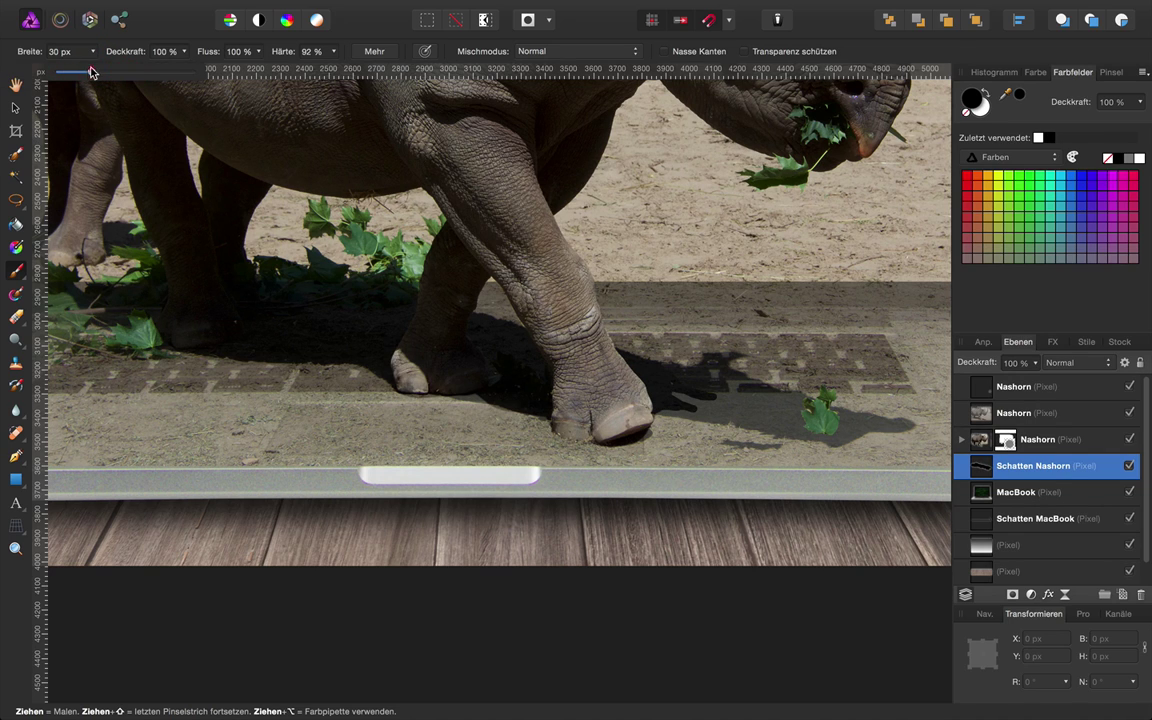
{"action": "left_click_drag", "start_coordinate": [114, 73], "coordinate": [129, 73]}
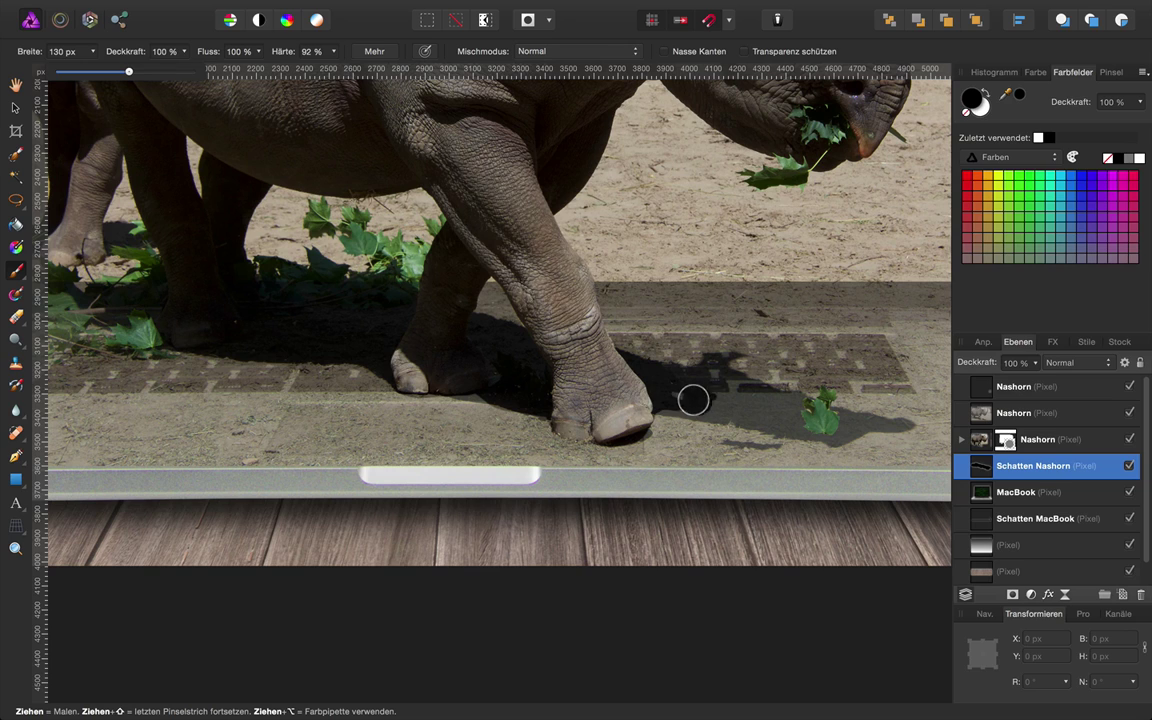
{"action": "mouse_move", "coordinate": [684, 402]}
{"action": "left_mouse_down"}
{"action": "mouse_move", "coordinate": [830, 420]}
{"action": "mouse_move", "coordinate": [715, 363]}
{"action": "mouse_move", "coordinate": [760, 405]}
{"action": "mouse_move", "coordinate": [866, 419]}
{"action": "mouse_move", "coordinate": [831, 429]}
{"action": "left_mouse_up"}
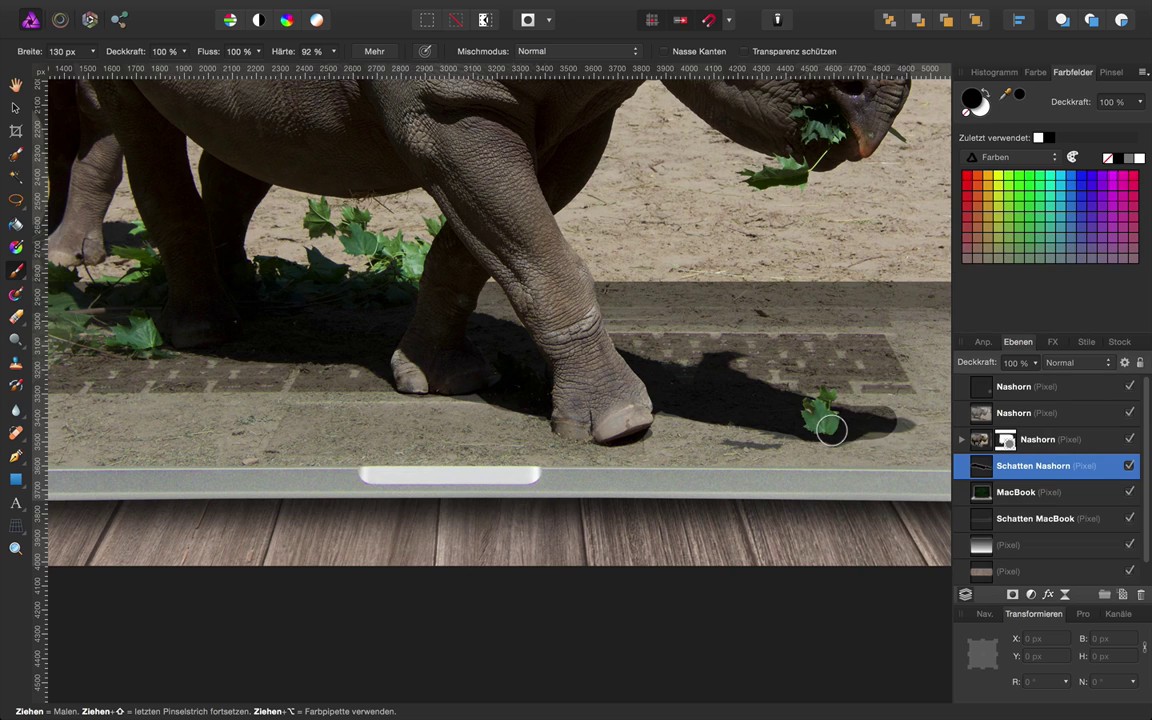
{"action": "left_click", "coordinate": [1130, 387]}
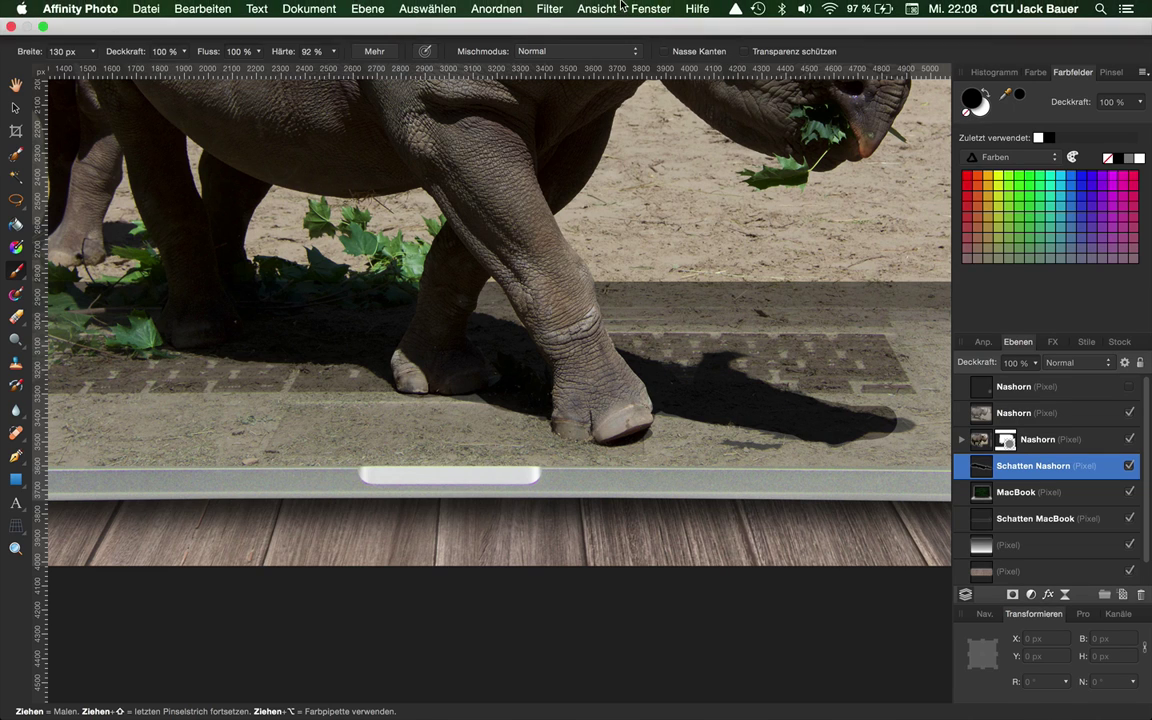
- Blur the shadow with a 33.2 px Gaussian blur, previewing it over the keyboard, and select the top Nashorn layer
{"action": "left_click", "coordinate": [549, 9]}
{"action": "mouse_move", "coordinate": [573, 52]}
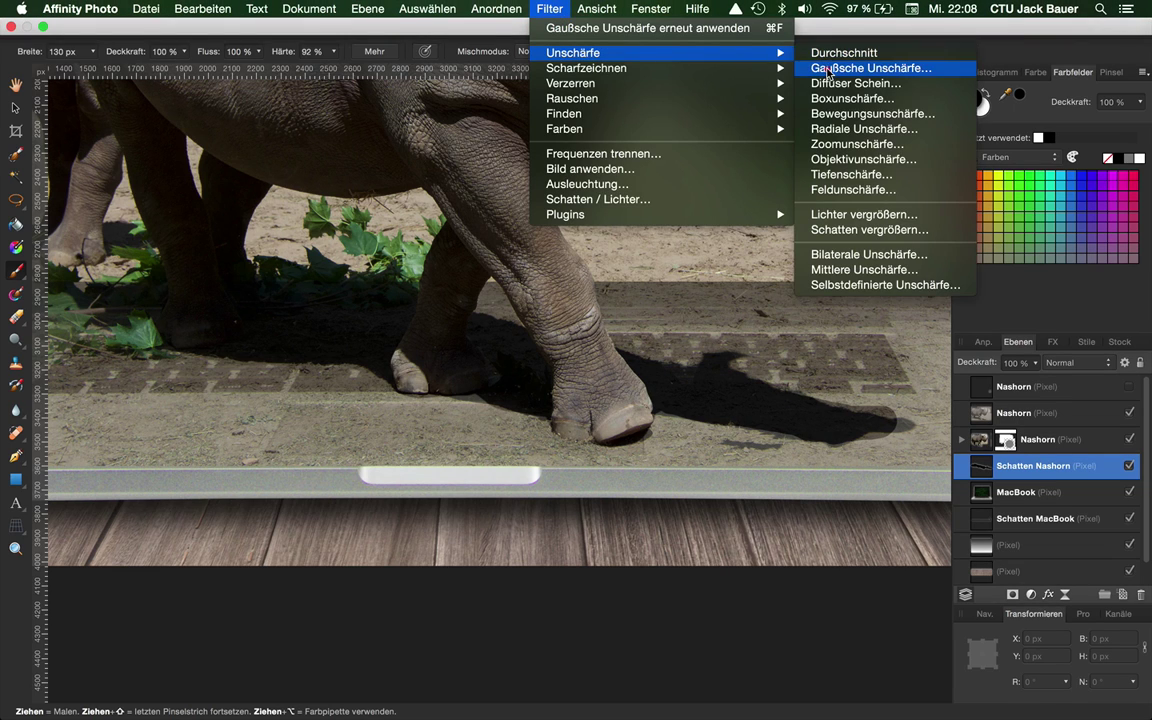
{"action": "left_click", "coordinate": [828, 69]}
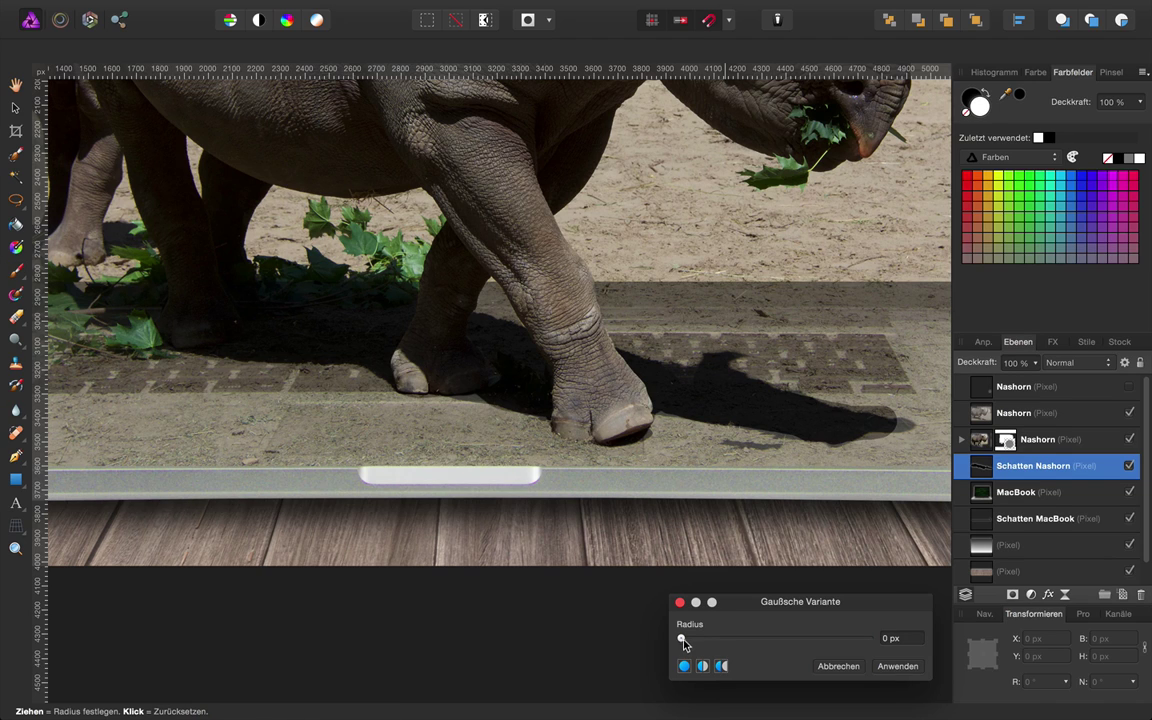
{"action": "left_click_drag", "start_coordinate": [682, 641], "coordinate": [793, 630]}
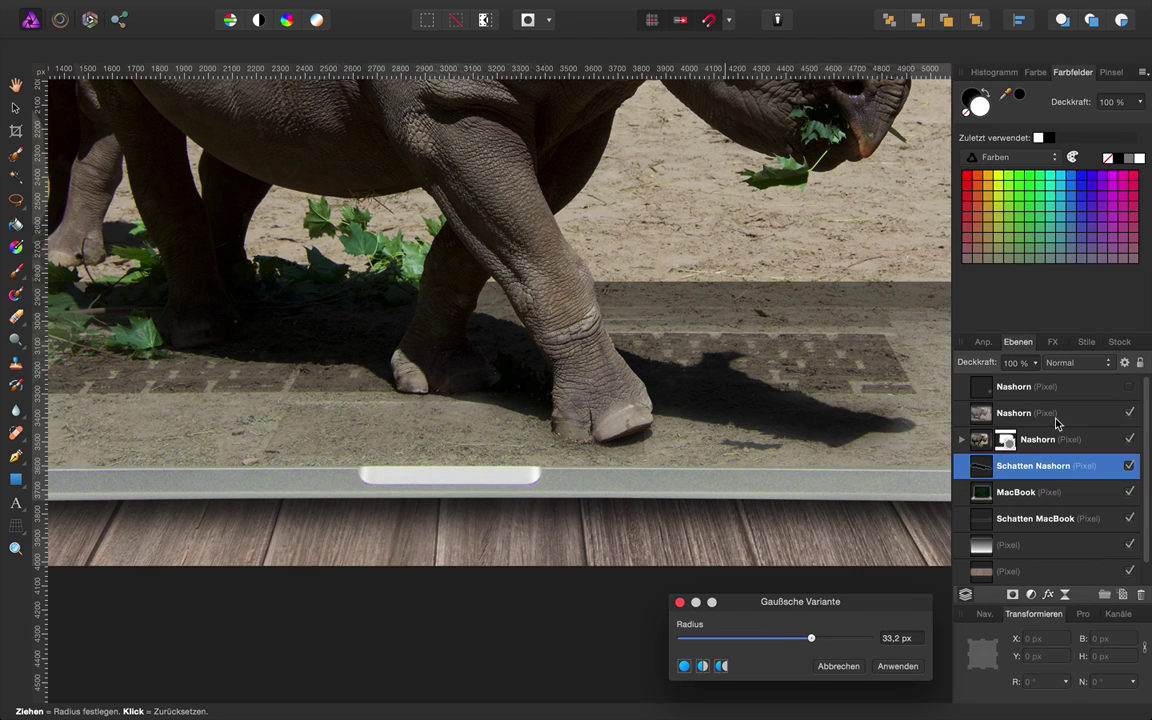
{"action": "left_click", "coordinate": [1128, 414]}
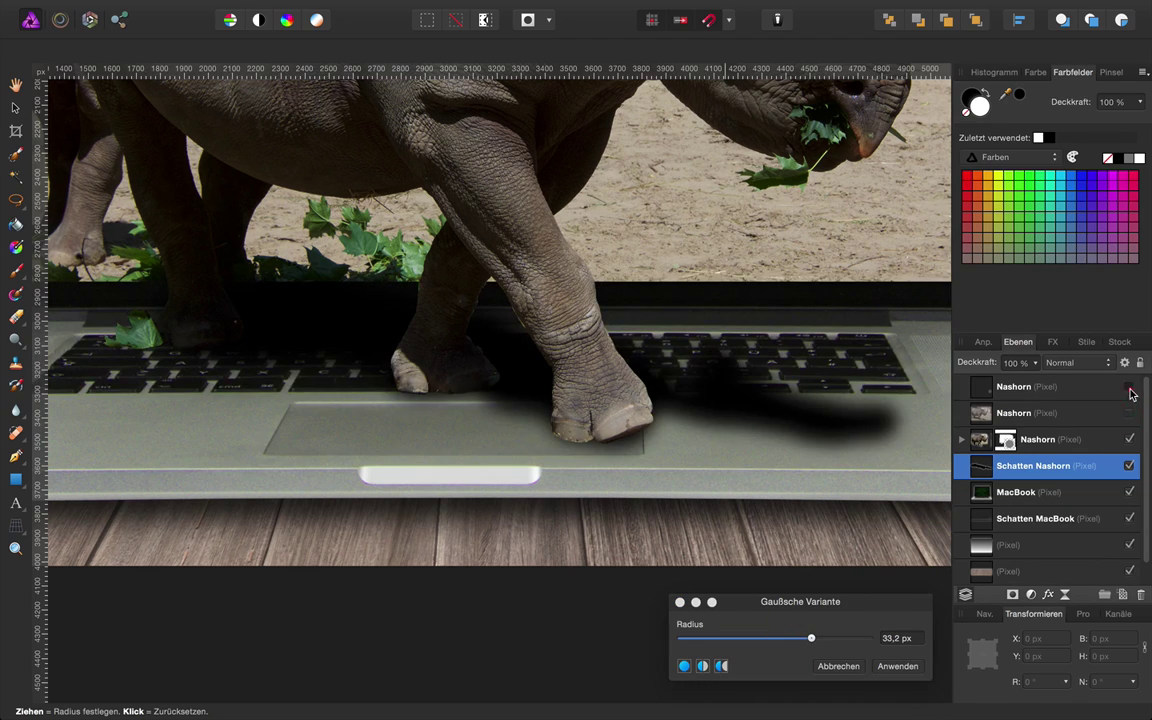
{"action": "left_click", "coordinate": [1130, 388]}
{"action": "left_click", "coordinate": [897, 666]}
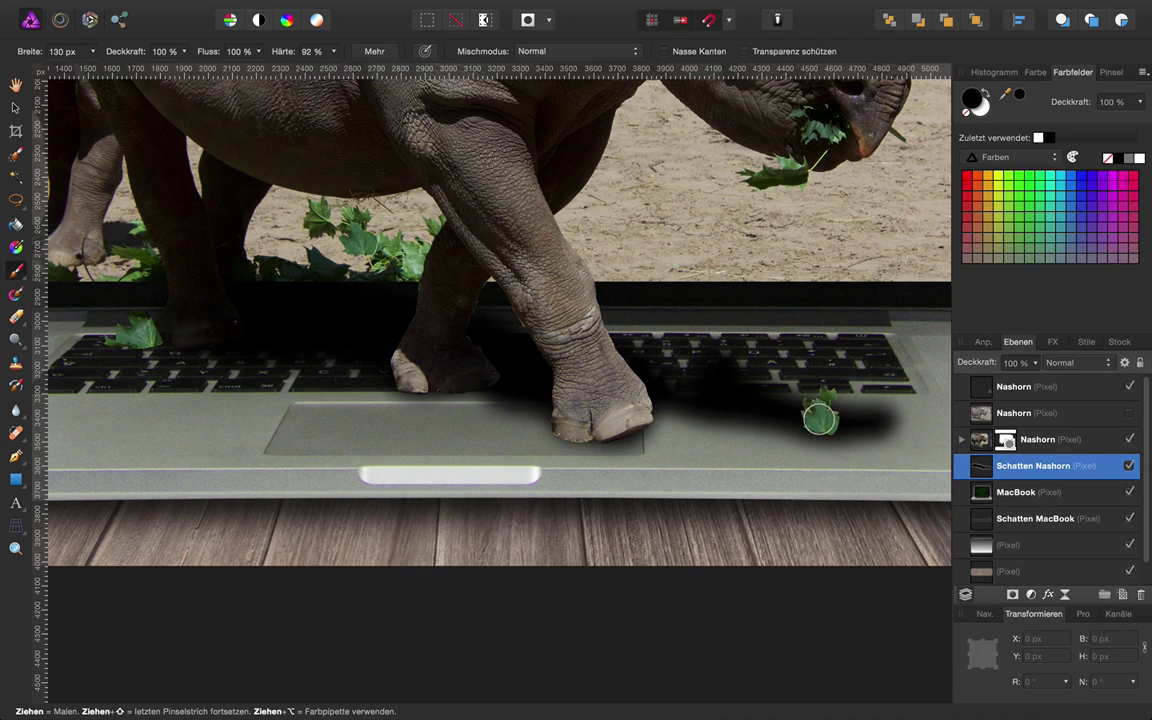
{"action": "left_click", "coordinate": [1000, 388]}
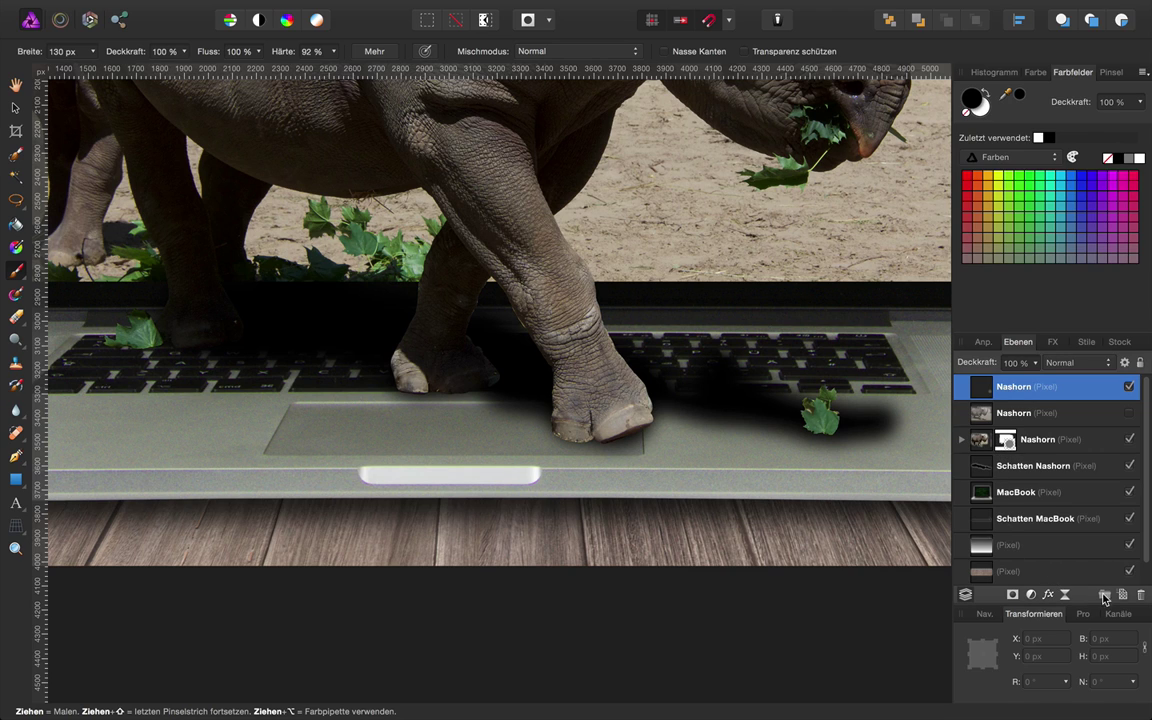
- Add a new pixel layer on top with the Weiches Licht blend mode
{"action": "left_click", "coordinate": [1121, 596]}
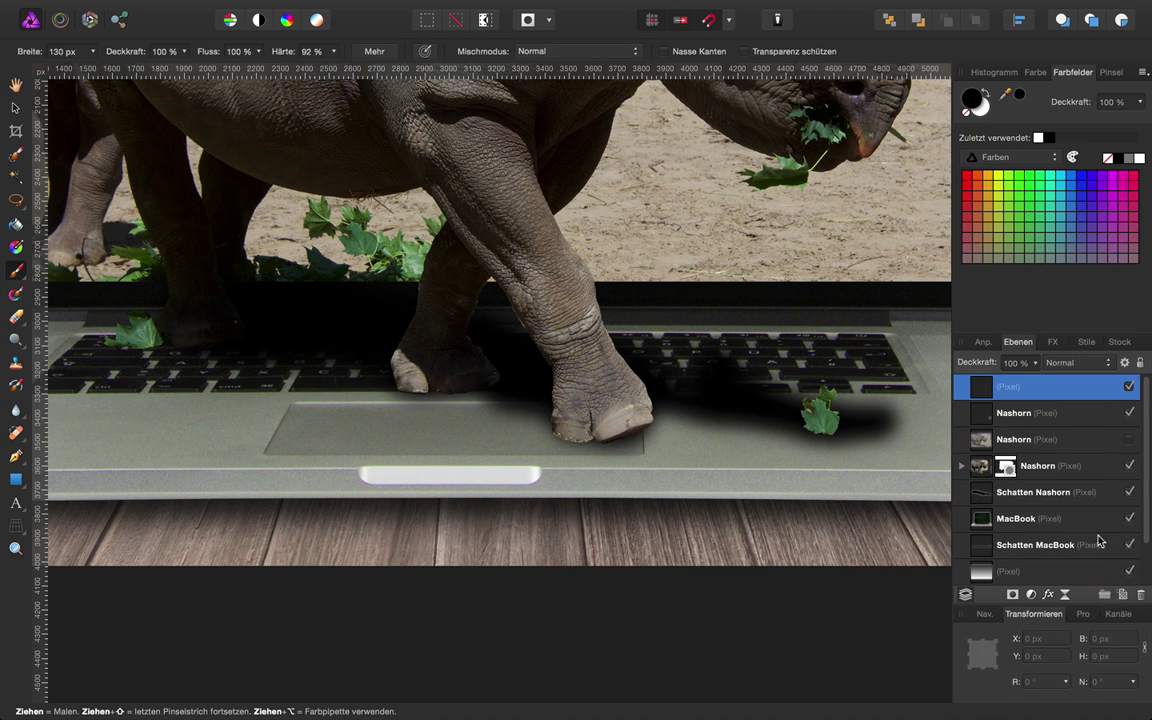
{"action": "left_click", "coordinate": [1105, 364]}
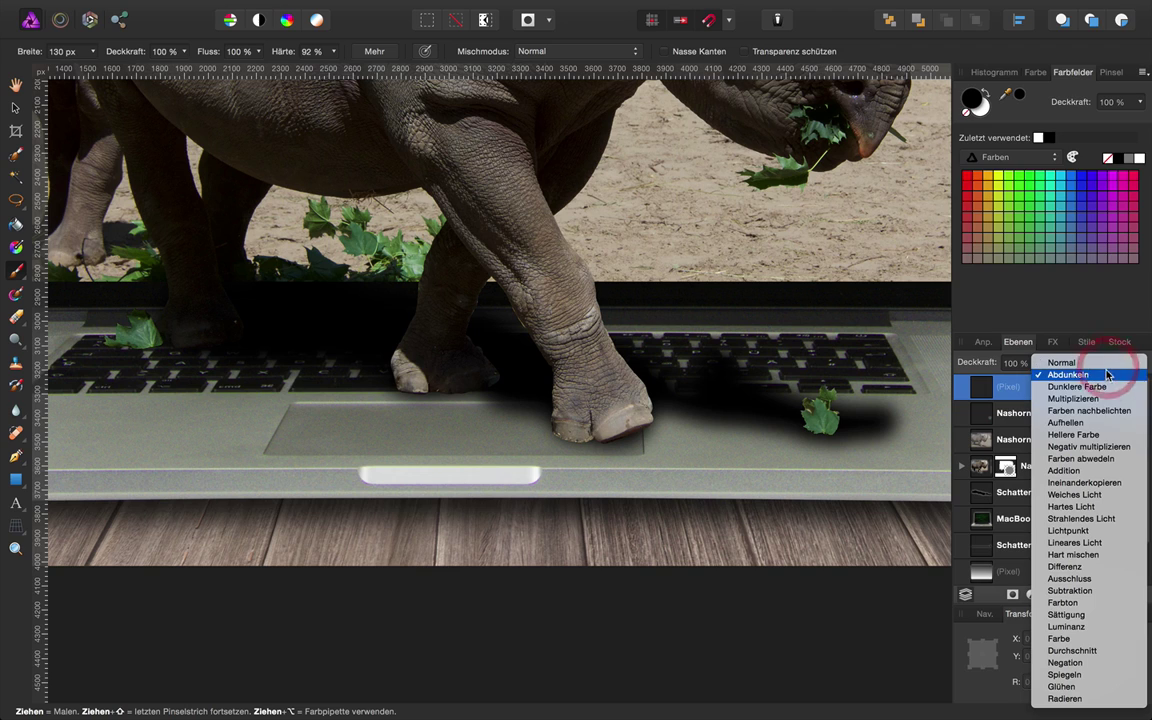
{"action": "left_click", "coordinate": [1085, 495]}
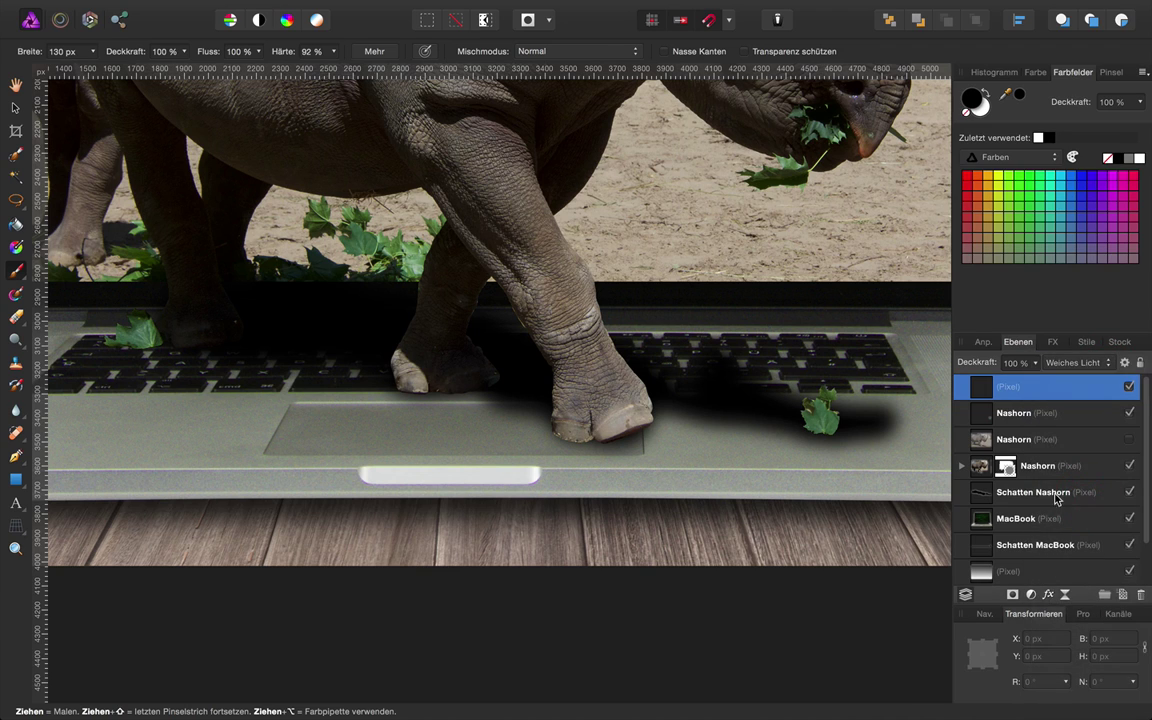
{"action": "scroll", "coordinate": [812, 432], "scroll_direction": "up", "scroll_amount": 2}
{"action": "scroll", "coordinate": [810, 432], "scroll_direction": "up", "scroll_amount": 2}
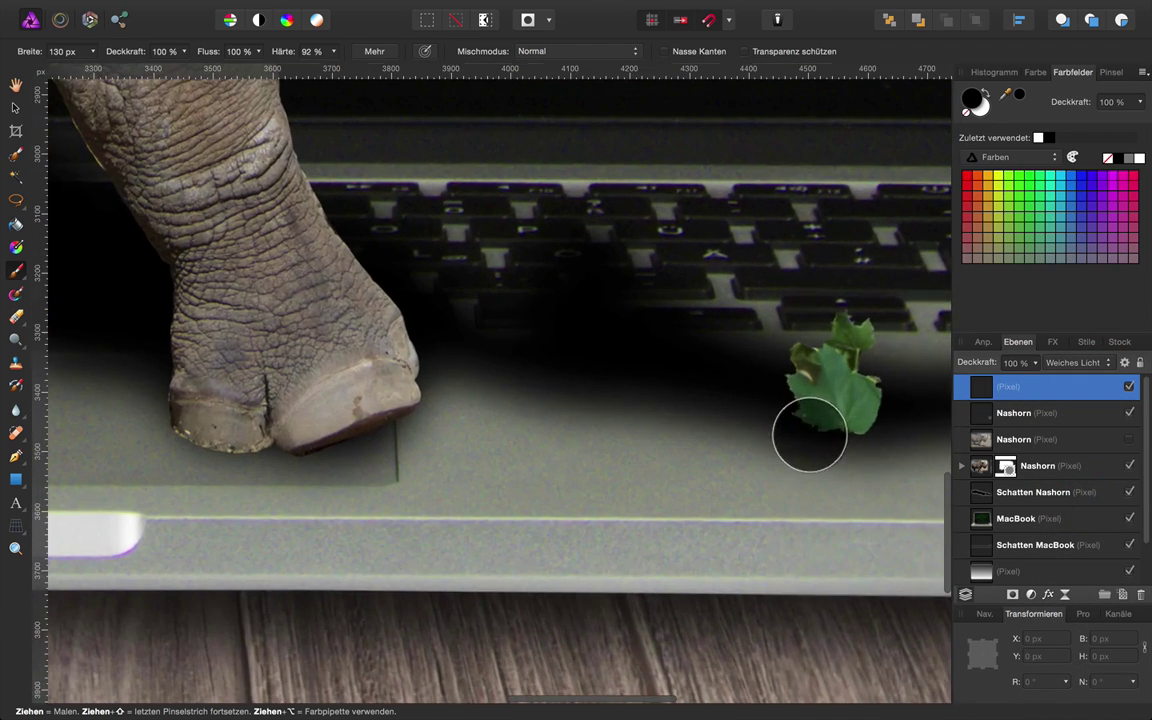
- Darken the leaf's left edge with a 25 px brush at 39% opacity
{"action": "left_click", "coordinate": [94, 53]}
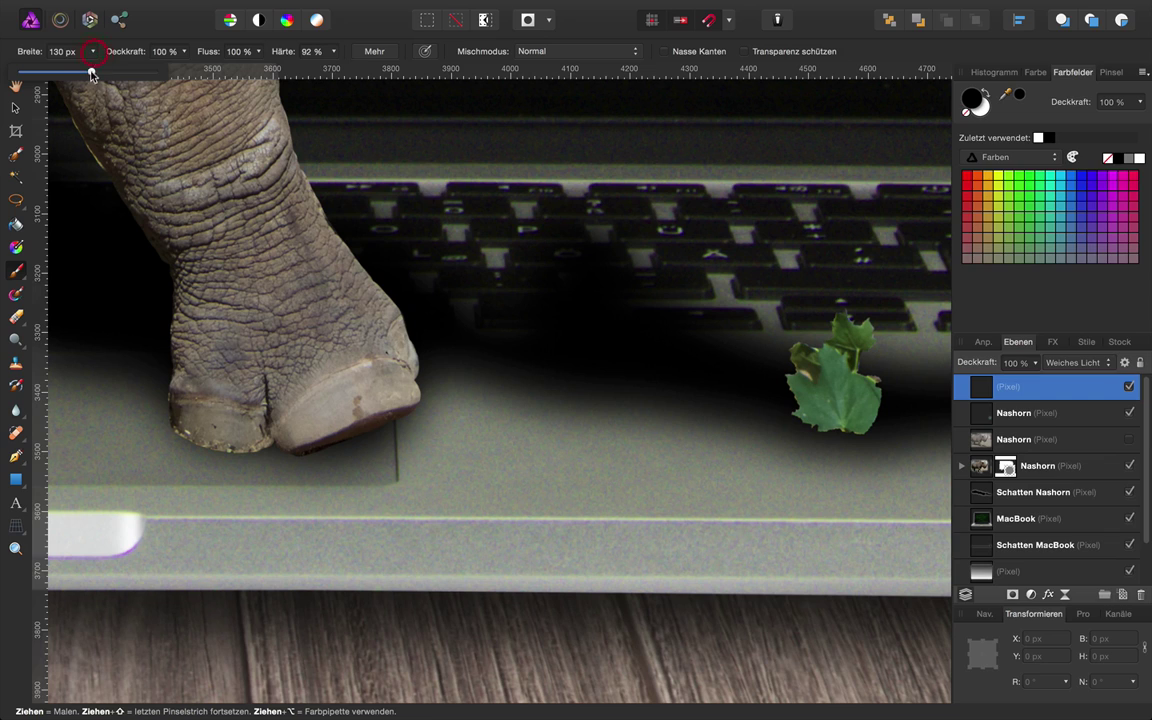
{"action": "left_click_drag", "start_coordinate": [90, 72], "coordinate": [40, 72]}
{"action": "left_click", "coordinate": [183, 53]}
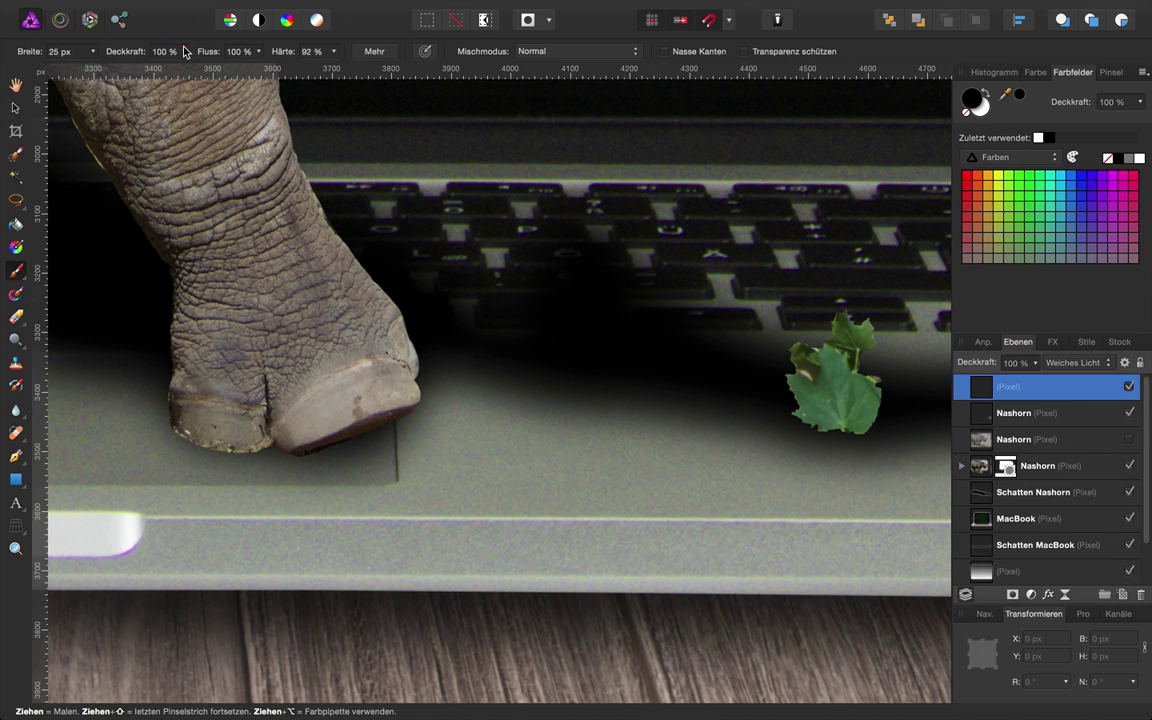
{"action": "left_click_drag", "start_coordinate": [182, 75], "coordinate": [99, 73]}
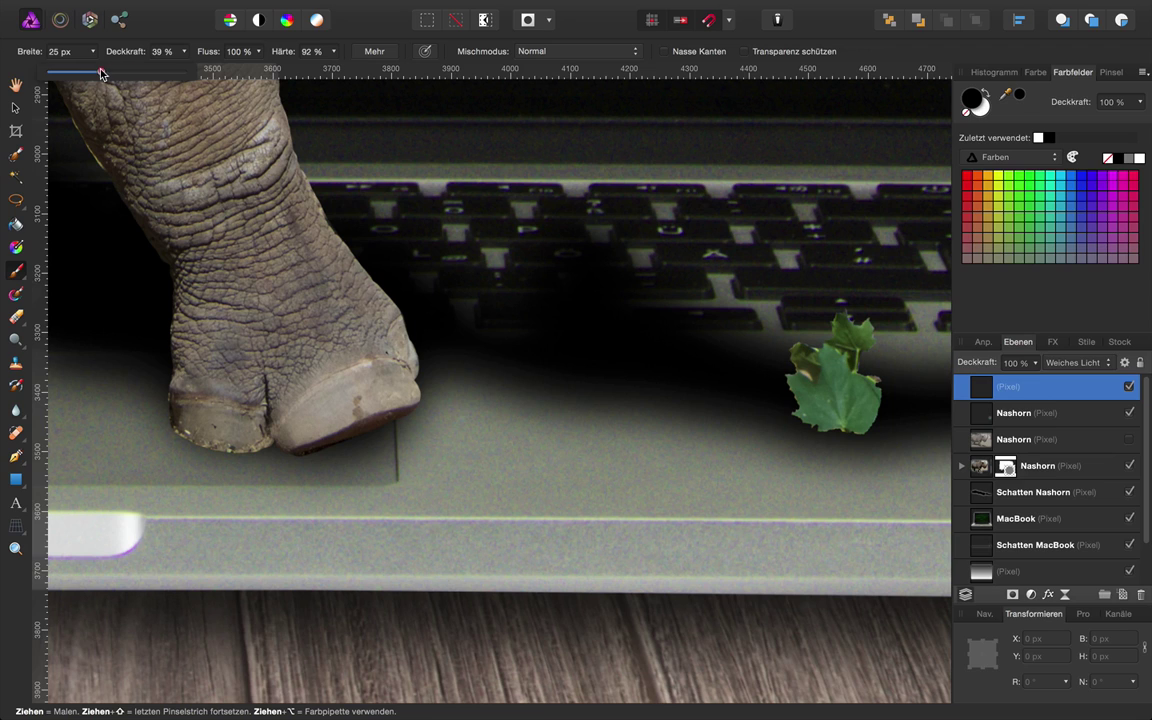
{"action": "mouse_move", "coordinate": [784, 390]}
{"action": "left_mouse_down"}
{"action": "mouse_move", "coordinate": [809, 423]}
{"action": "mouse_move", "coordinate": [797, 411]}
{"action": "left_mouse_up"}
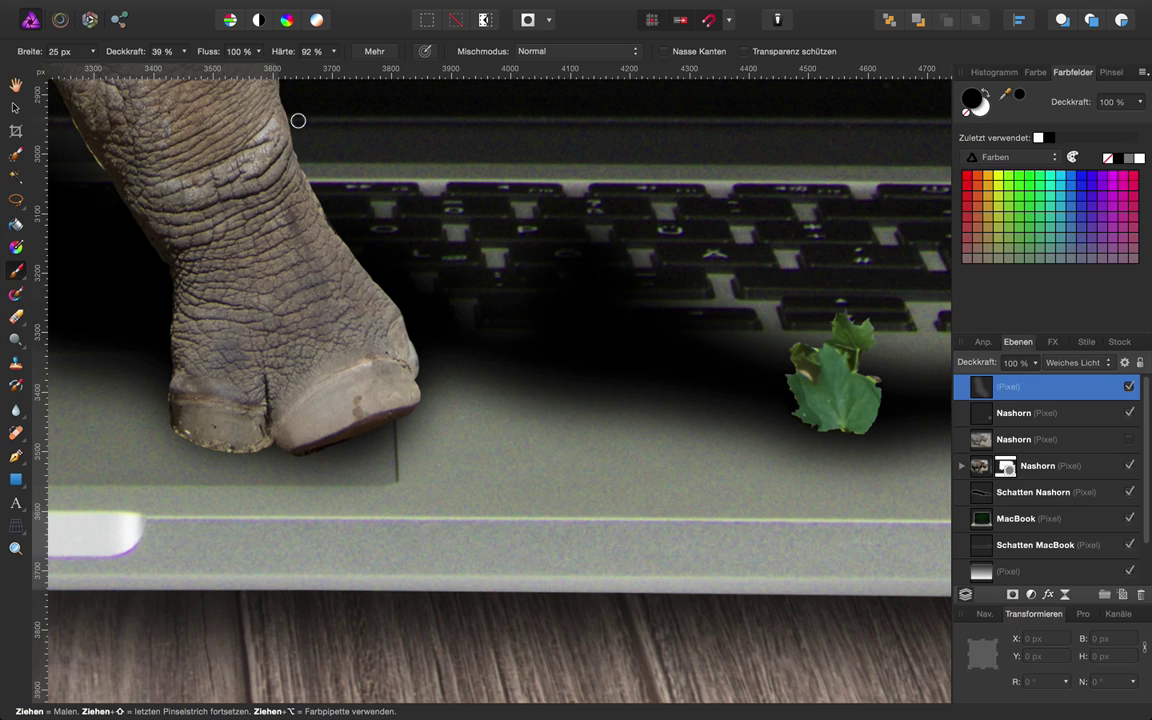
- At 49% brush opacity, shade the leaf's bottom edge and upper-left part
{"action": "left_click", "coordinate": [184, 54]}
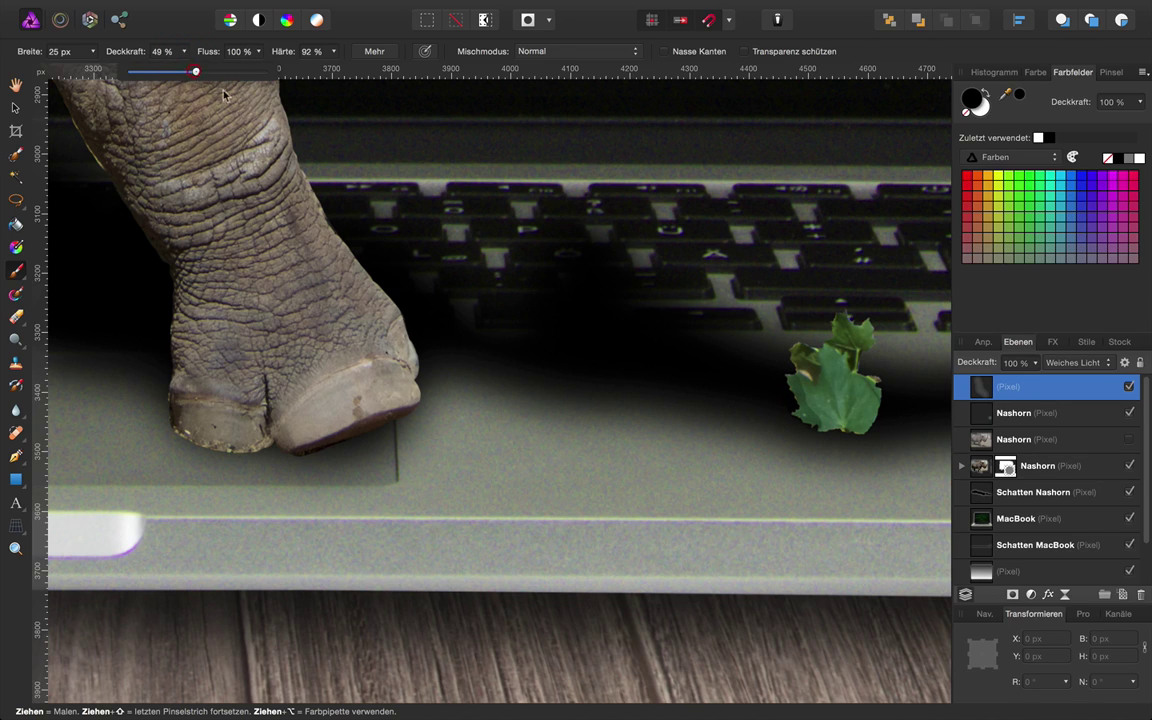
{"action": "left_click", "coordinate": [784, 386]}
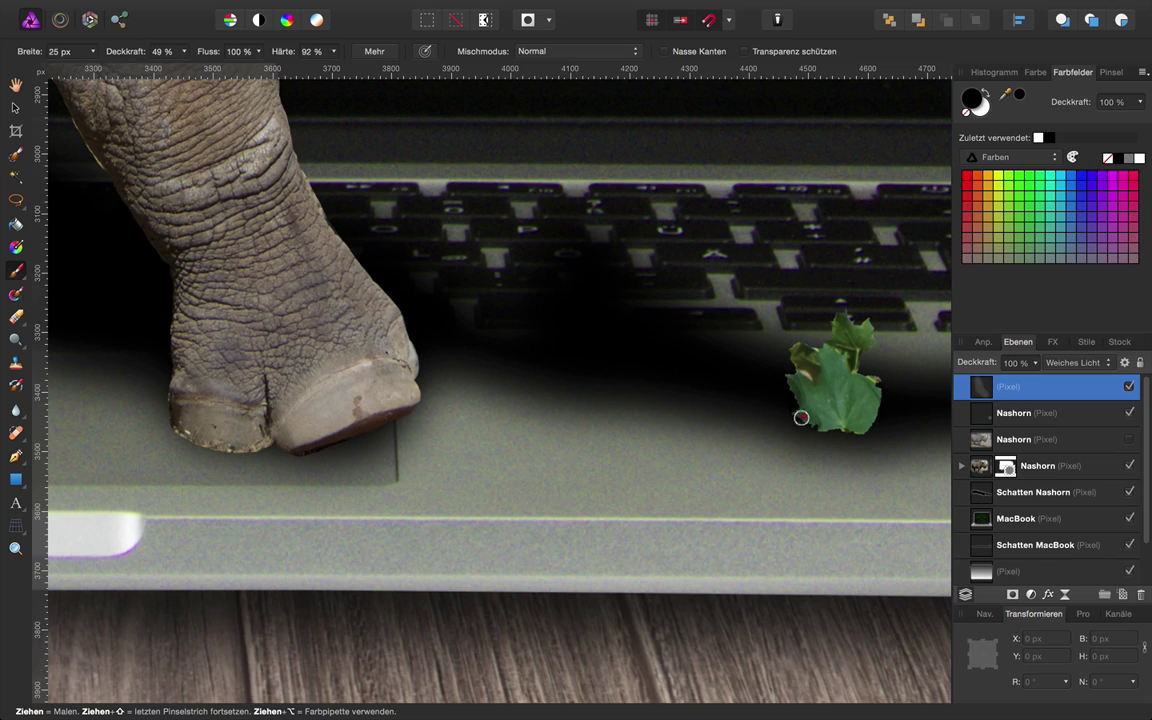
{"action": "left_click_drag", "start_coordinate": [801, 417], "coordinate": [865, 425]}
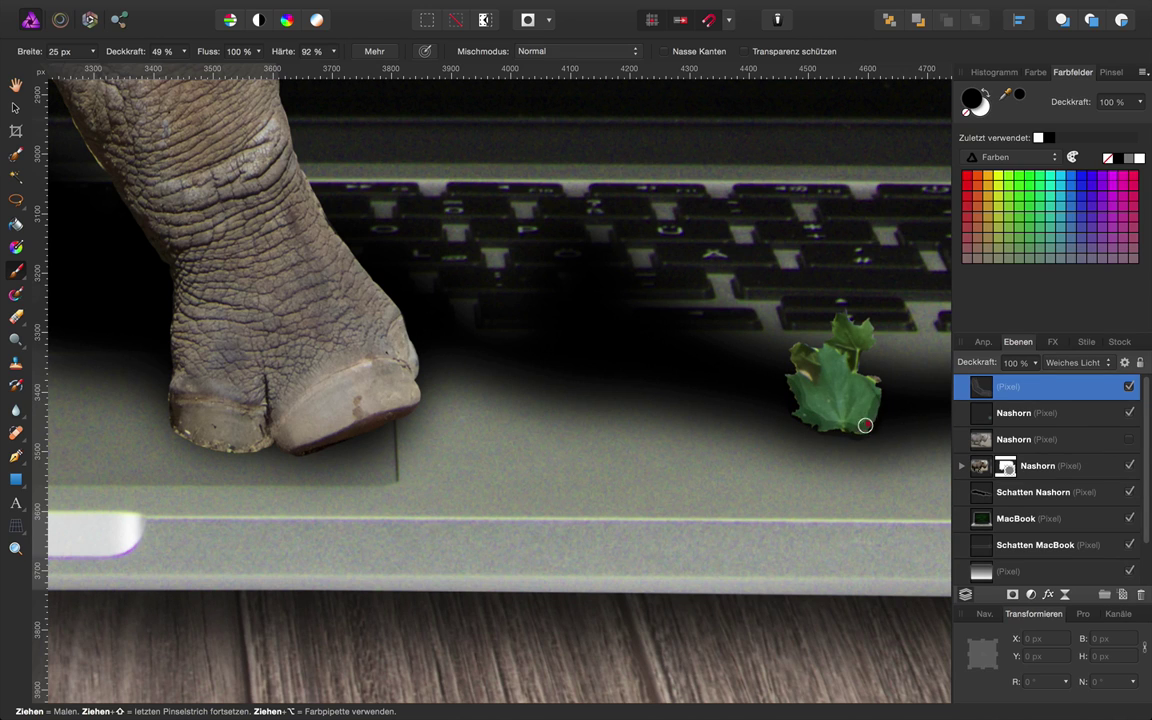
{"action": "left_click_drag", "start_coordinate": [807, 401], "coordinate": [813, 375]}
{"action": "left_click_drag", "start_coordinate": [813, 375], "coordinate": [817, 409]}
- Zoom out until the whole rhino-and-MacBook composition fits in the window
{"action": "scroll", "coordinate": [817, 409], "scroll_direction": "down", "scroll_amount": 2}
{"action": "scroll", "coordinate": [817, 409], "scroll_direction": "down", "scroll_amount": 2}
{"action": "scroll", "coordinate": [820, 405], "scroll_direction": "down", "scroll_amount": 1}
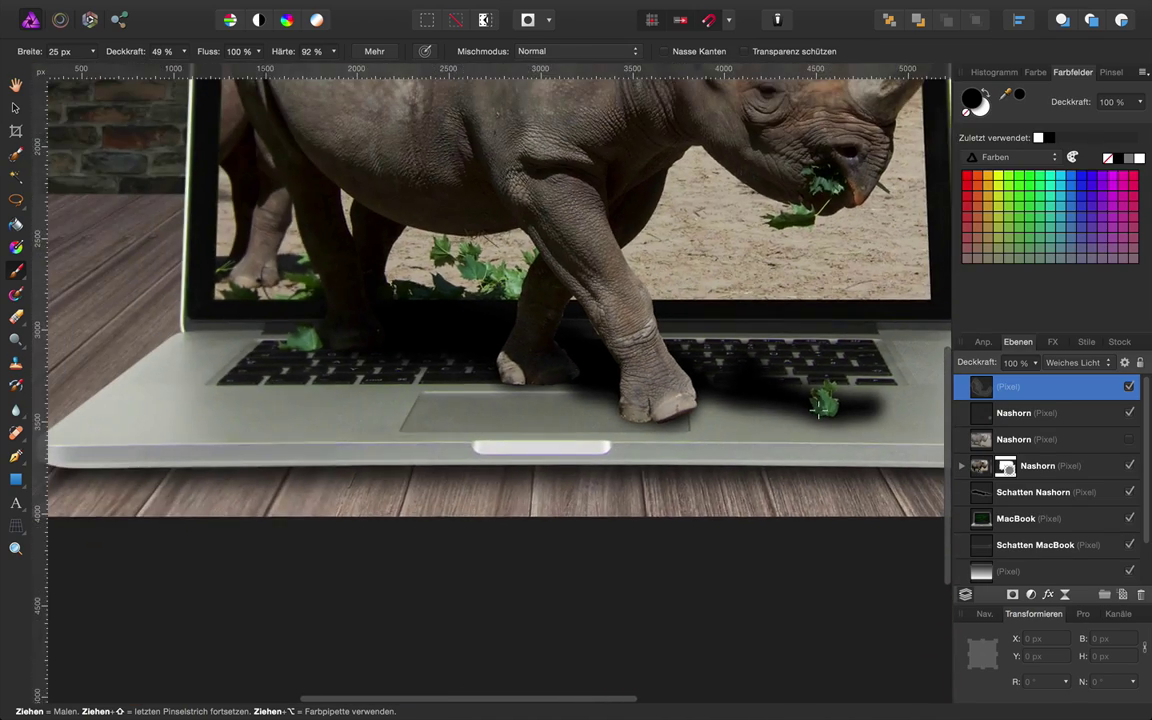
{"action": "scroll", "coordinate": [820, 408], "scroll_direction": "down", "scroll_amount": 1}
{"action": "scroll", "coordinate": [815, 412], "scroll_direction": "down", "scroll_amount": 1}
{"action": "scroll", "coordinate": [810, 415], "scroll_direction": "down", "scroll_amount": 1}
{"action": "scroll", "coordinate": [806, 418], "scroll_direction": "down", "scroll_amount": 1}
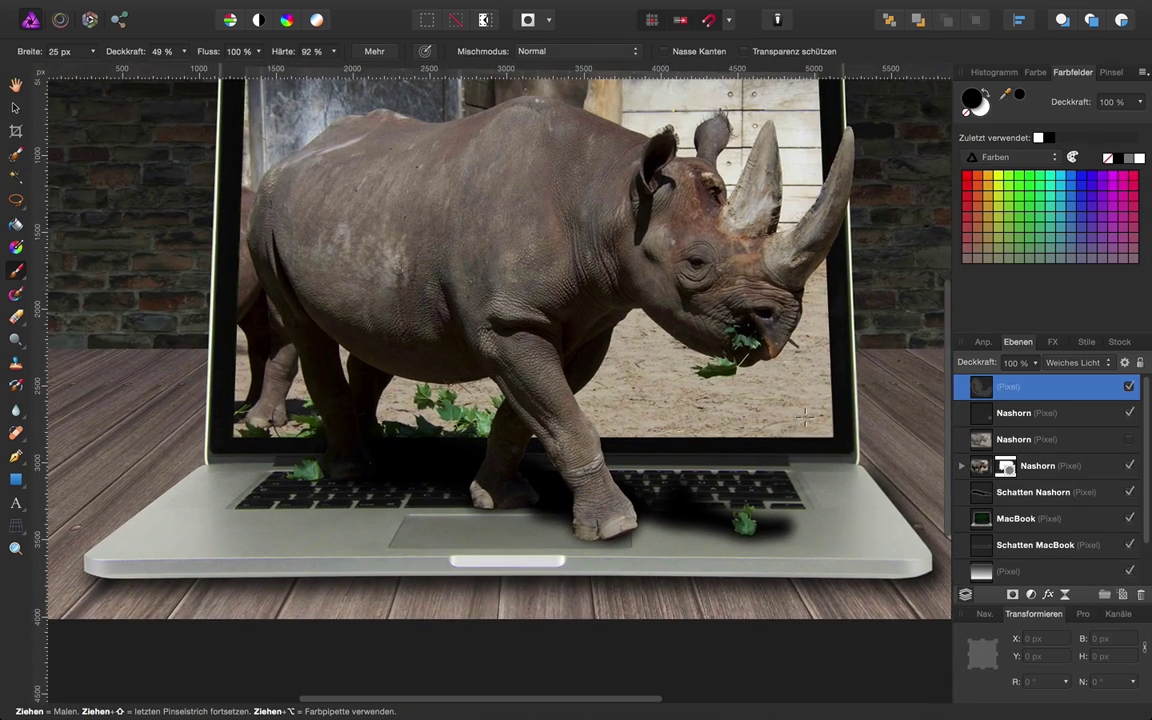
{"action": "scroll", "coordinate": [805, 419], "scroll_direction": "down", "scroll_amount": 1}
{"action": "scroll", "coordinate": [803, 420], "scroll_direction": "down", "scroll_amount": 1}
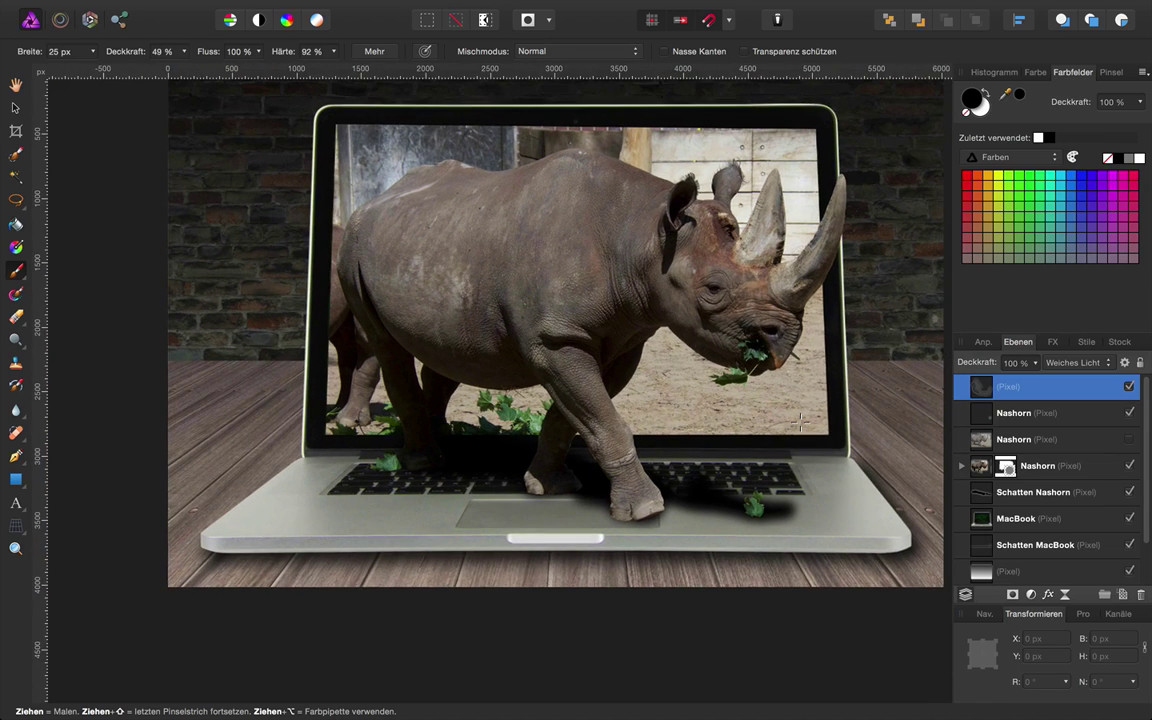
{"action": "scroll", "coordinate": [800, 422], "scroll_direction": "down", "scroll_amount": 1}
{"action": "scroll", "coordinate": [801, 422], "scroll_direction": "up", "scroll_amount": 1}
{"action": "scroll", "coordinate": [801, 423], "scroll_direction": "up", "scroll_amount": 1}
{"action": "scroll", "coordinate": [801, 425], "scroll_direction": "up", "scroll_amount": 1}
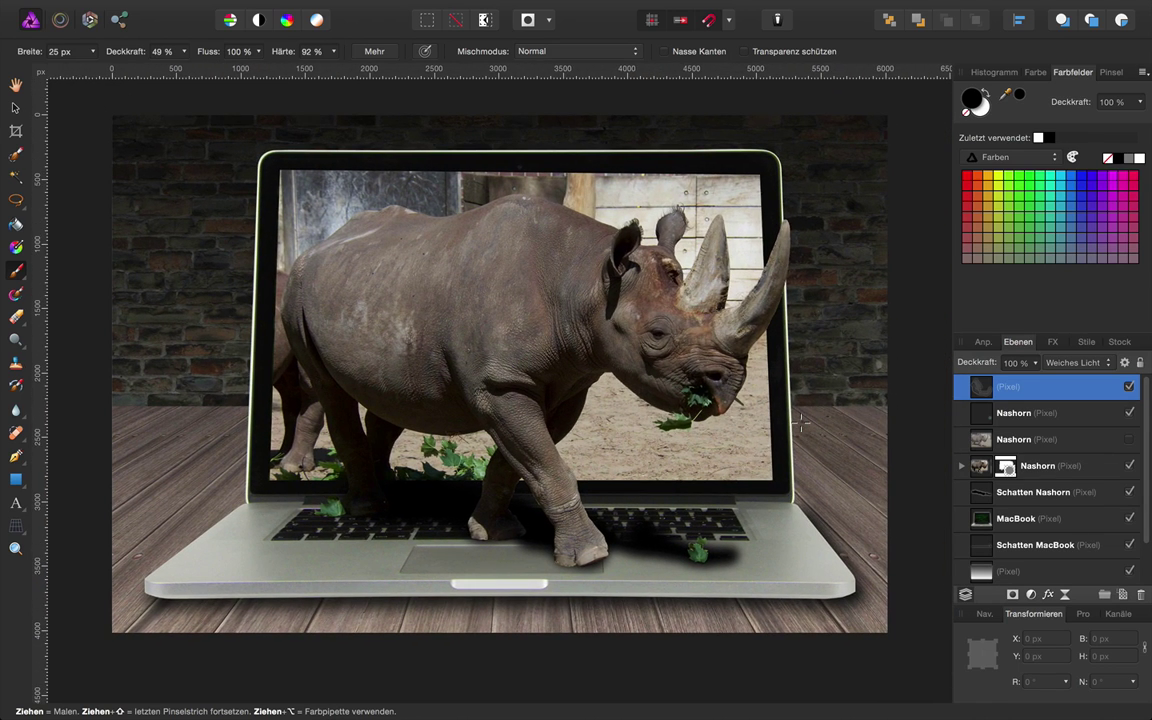